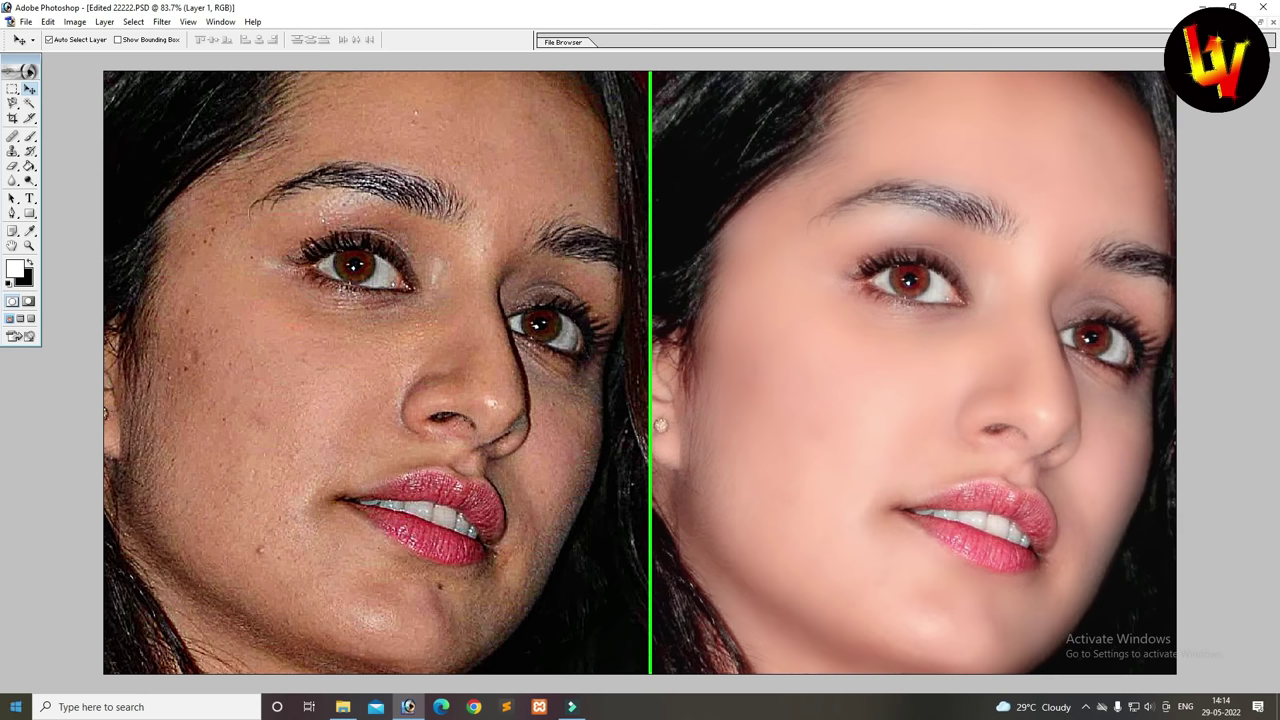
# - Close the Edited 22222.PSD comparison document without saving changes
pyautogui.click(1274, 22)
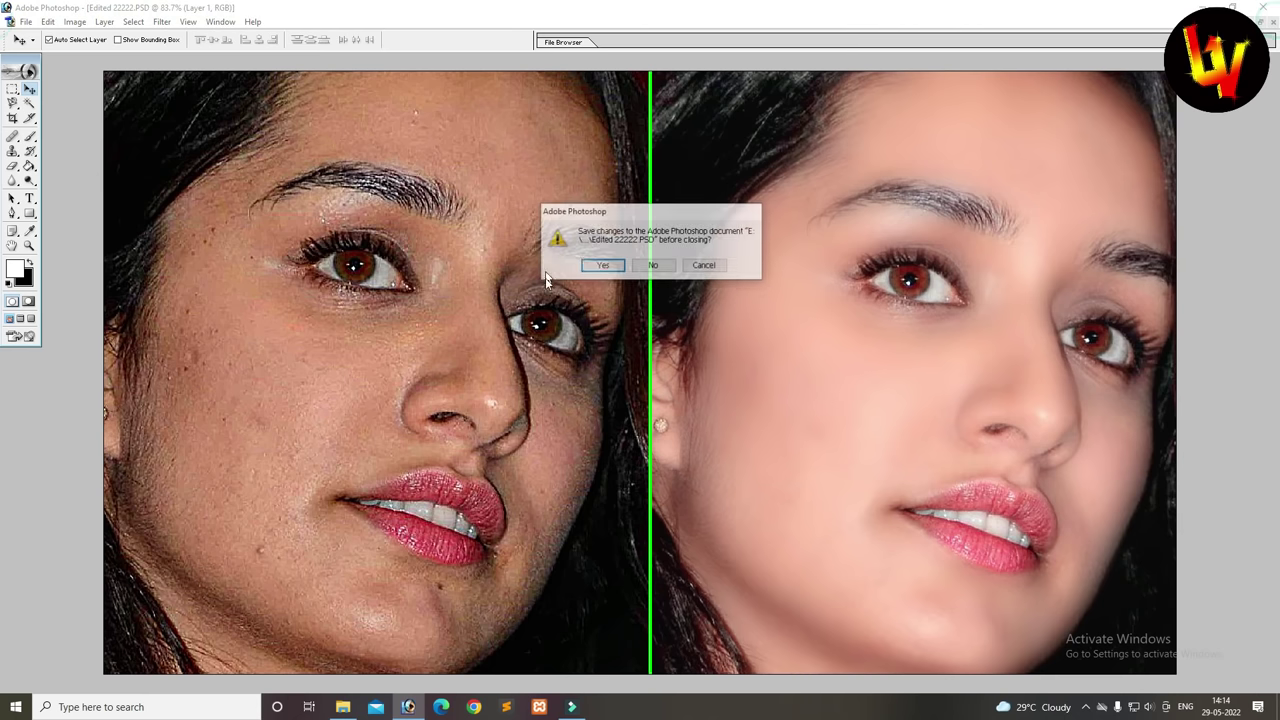
pyautogui.click(656, 272)
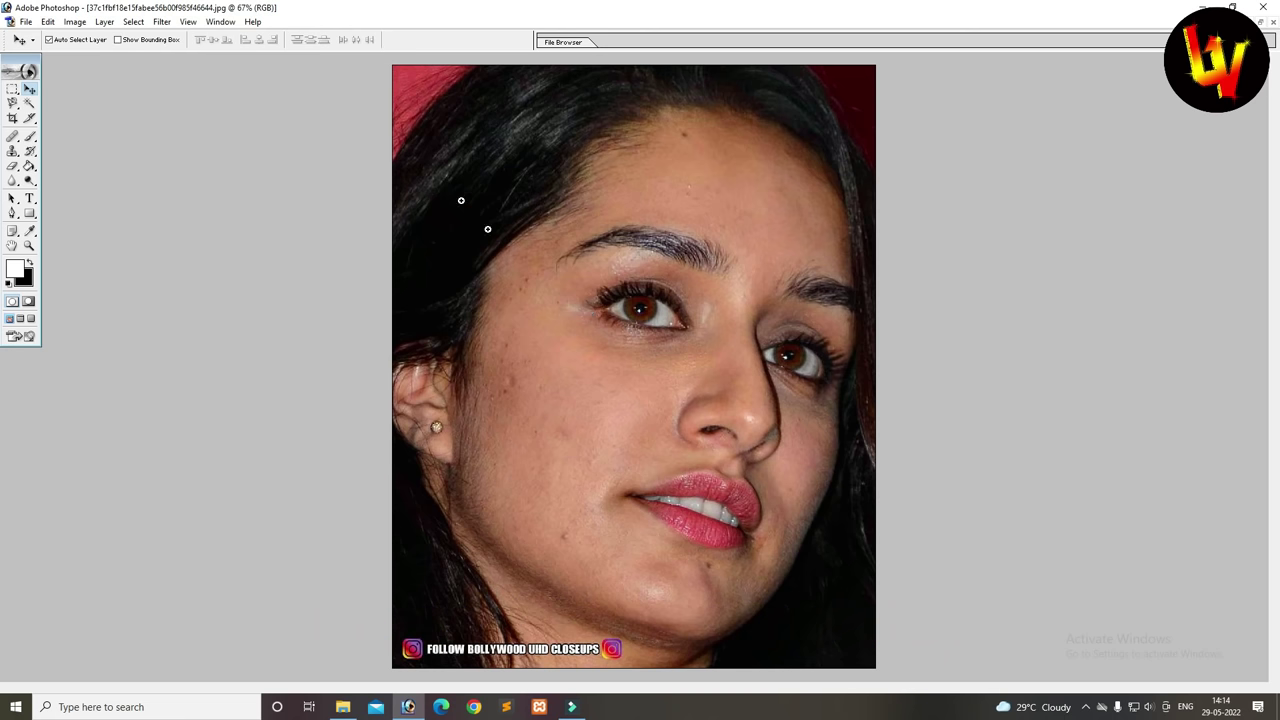
pyautogui.moveTo(418, 162); pyautogui.dragTo(848, 560)
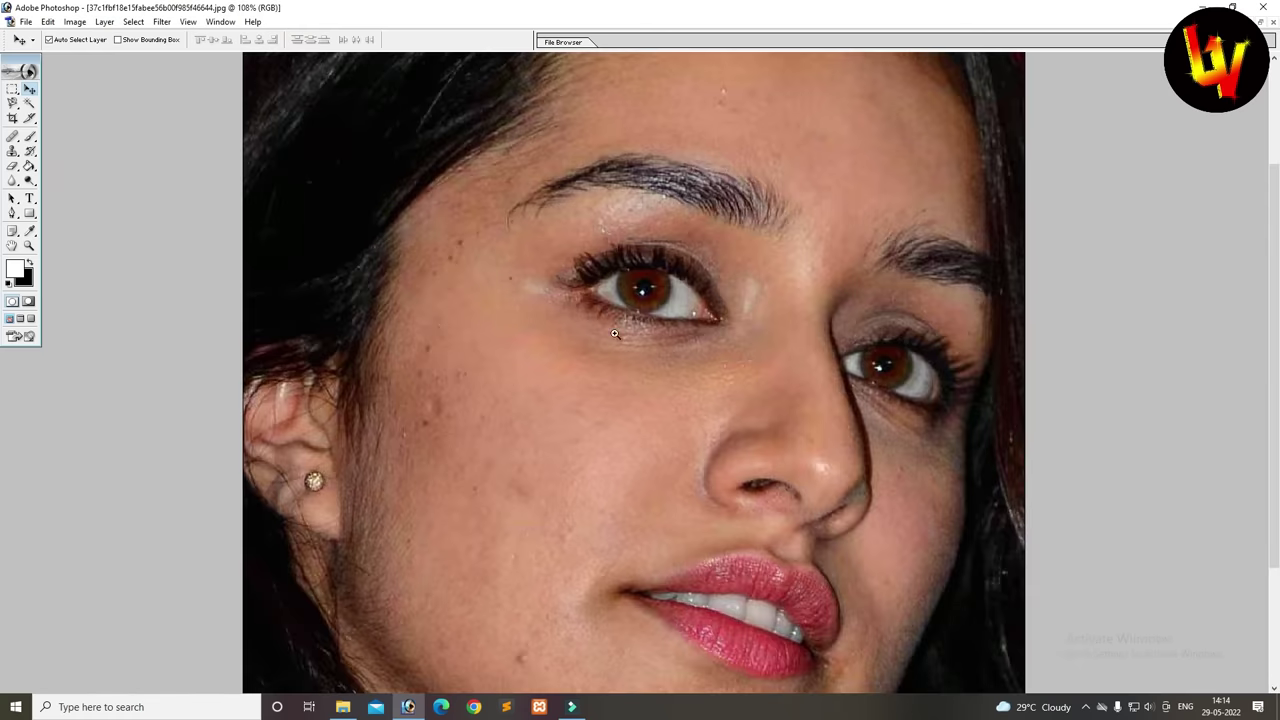
pyautogui.moveTo(414, 185); pyautogui.dragTo(846, 528)
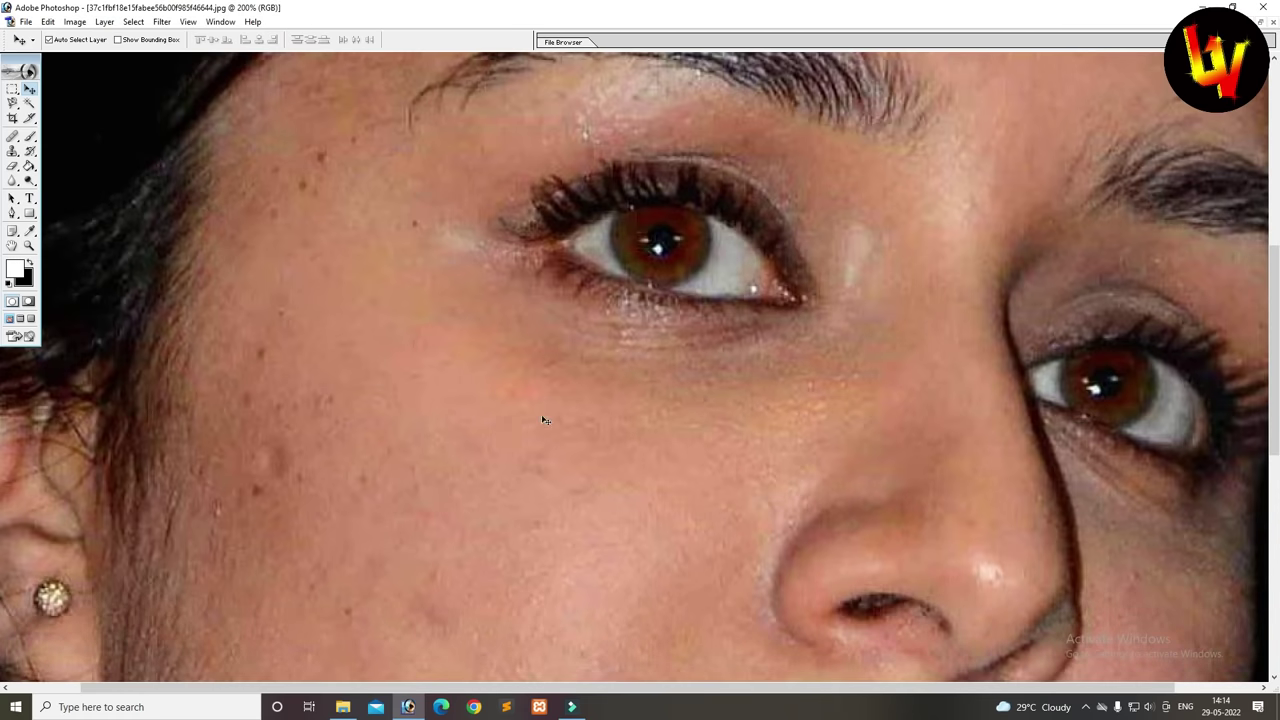
pyautogui.hotkey('ctrl', '0')
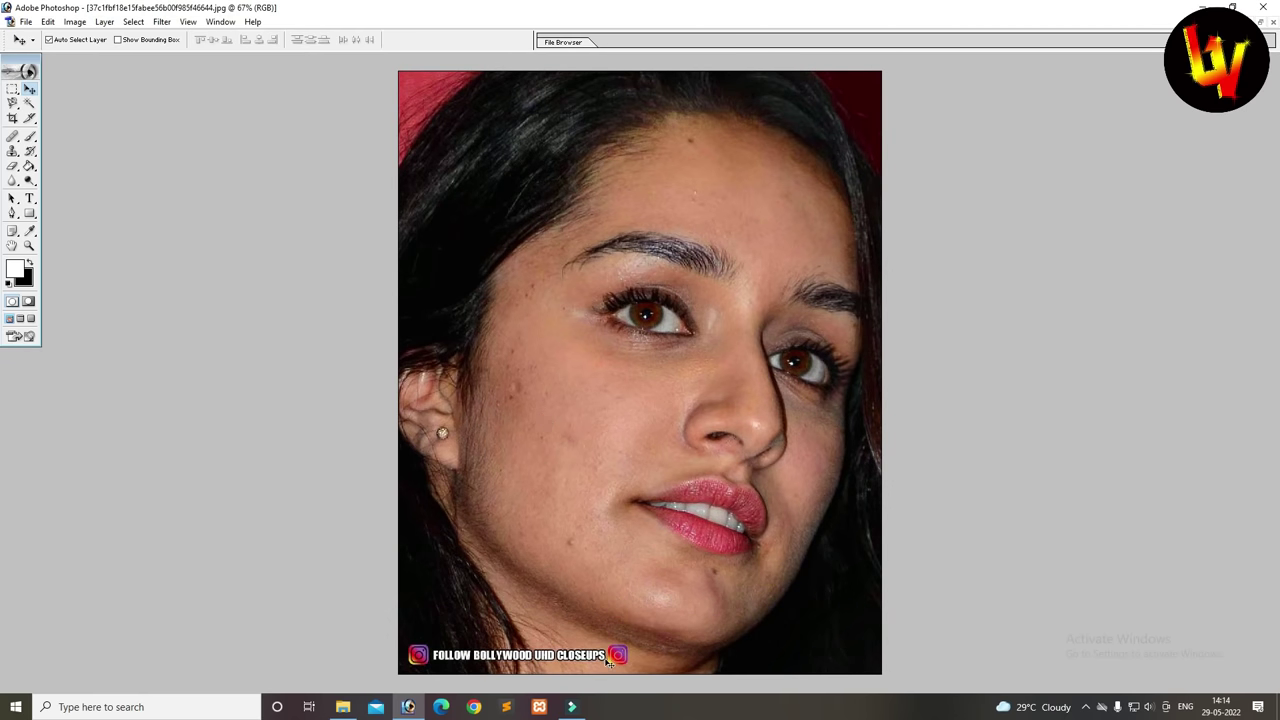
pyautogui.moveTo(455, 636)
pyautogui.mouseDown()
pyautogui.moveTo(378, 607)
pyautogui.moveTo(740, 690)
pyautogui.mouseUp()
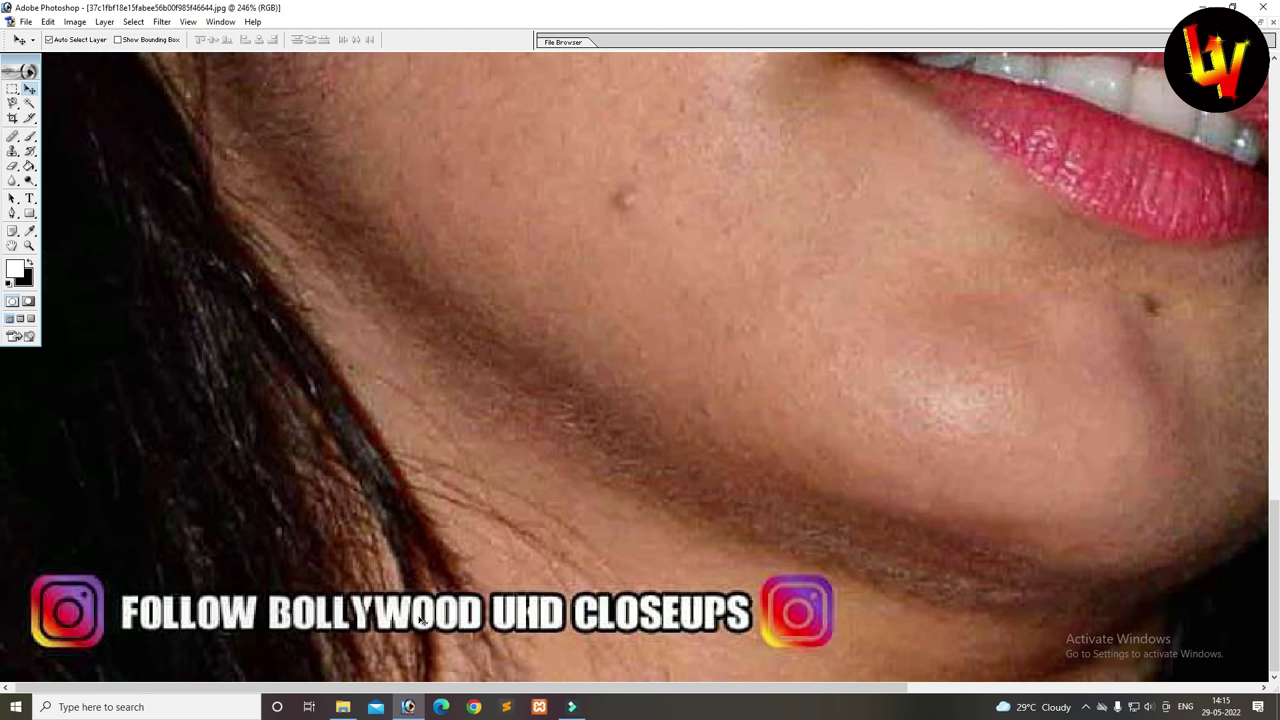
pyautogui.hotkey('ctrl', '0')
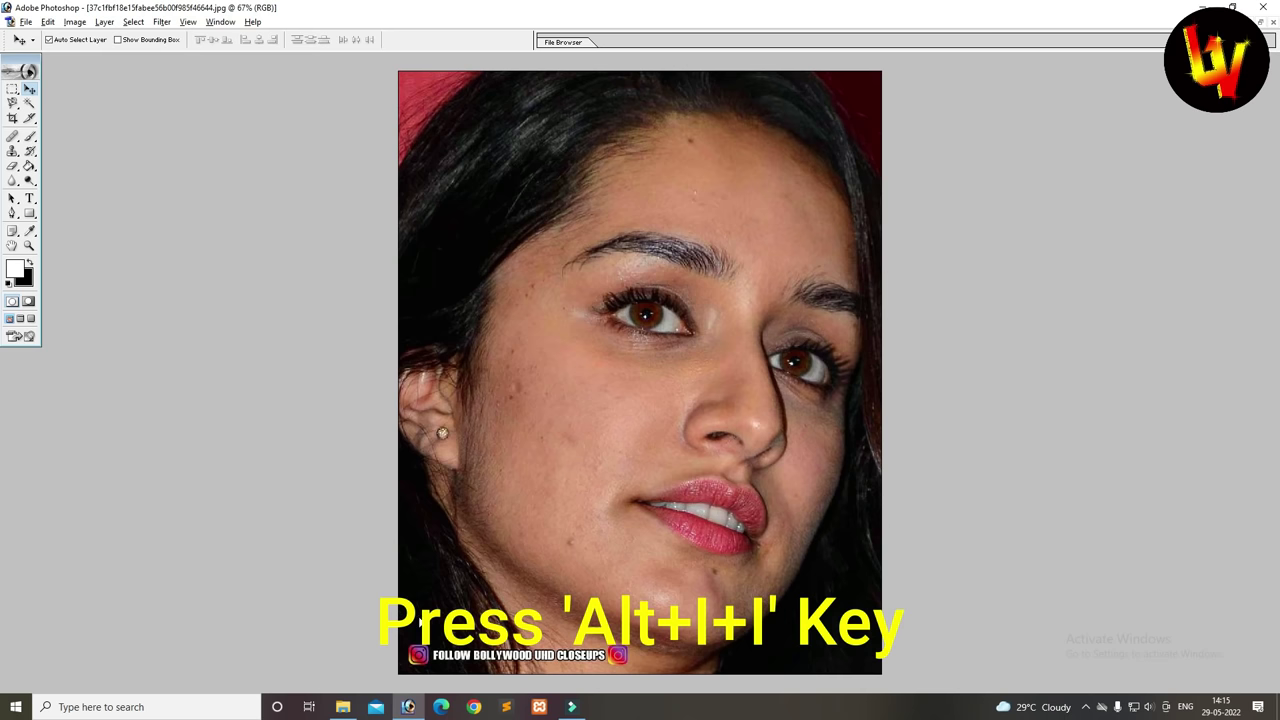
# - Resample the portrait to 2500 pixels wide (2500 × 3125) with Bicubic resampling
pyautogui.hotkey('alt', 'i')
pyautogui.press('i')
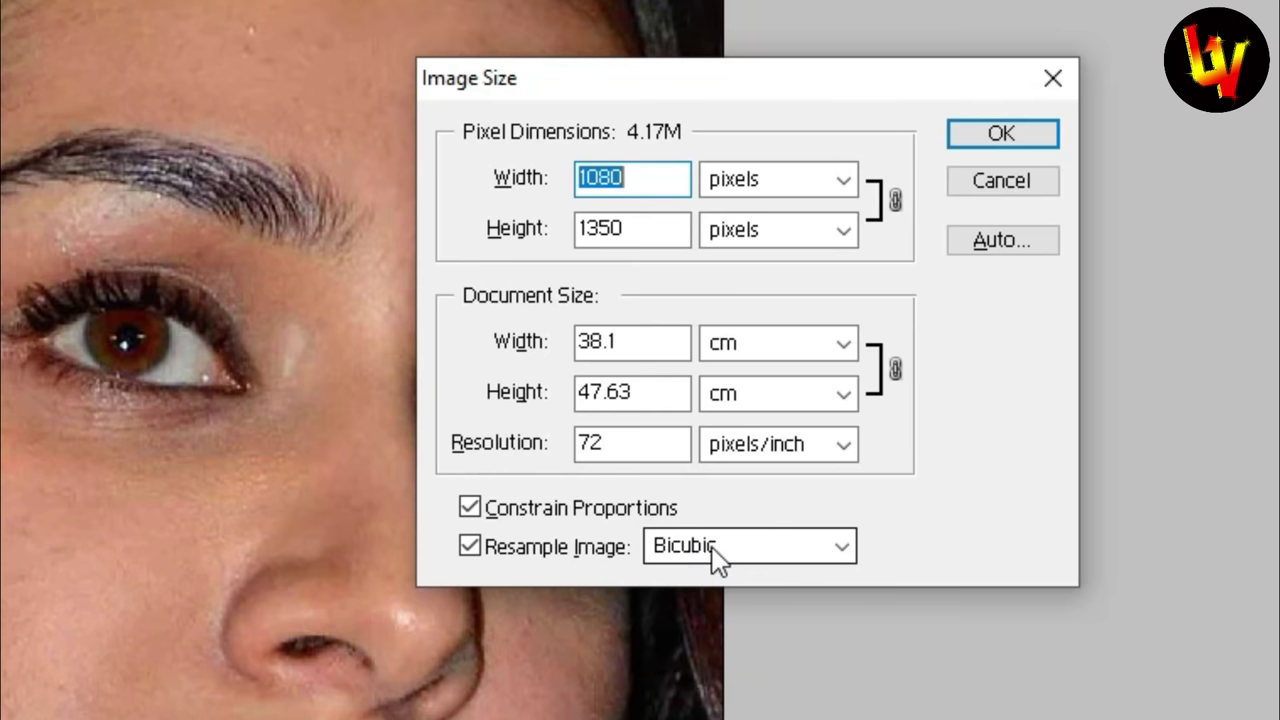
pyautogui.click(718, 555)
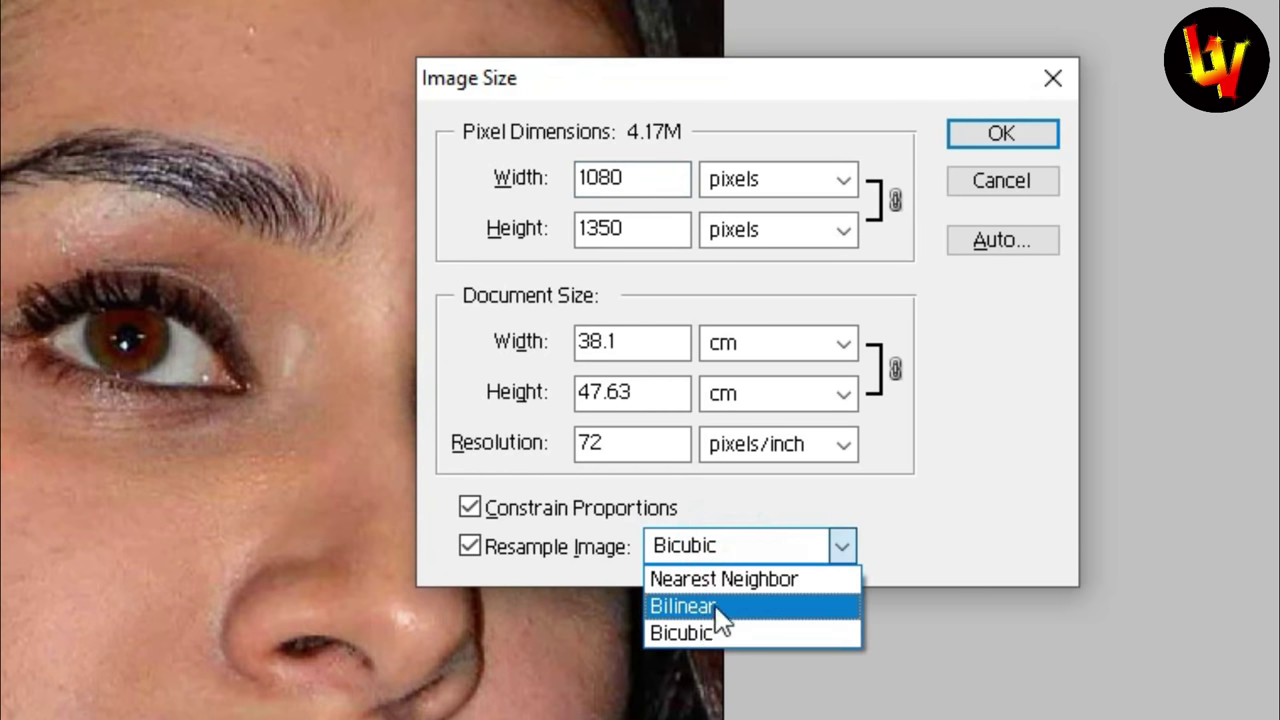
pyautogui.click(697, 626)
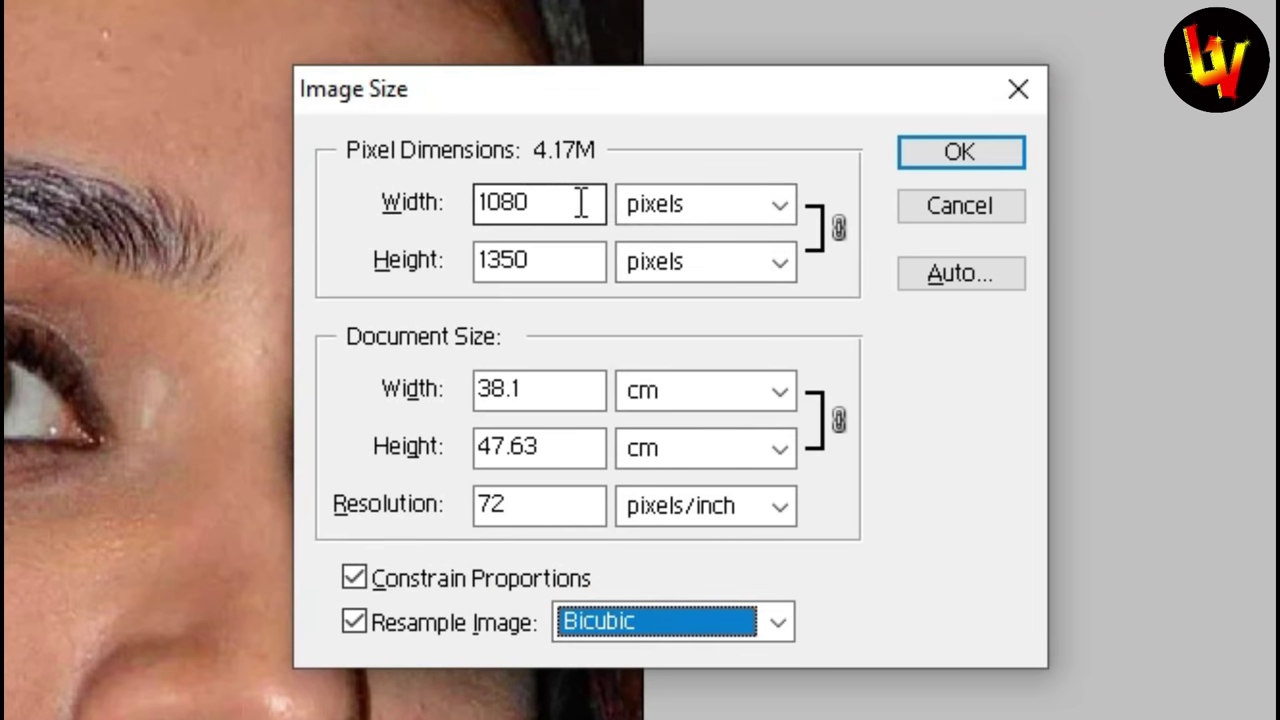
pyautogui.doubleClick(578, 202)
pyautogui.write('2')
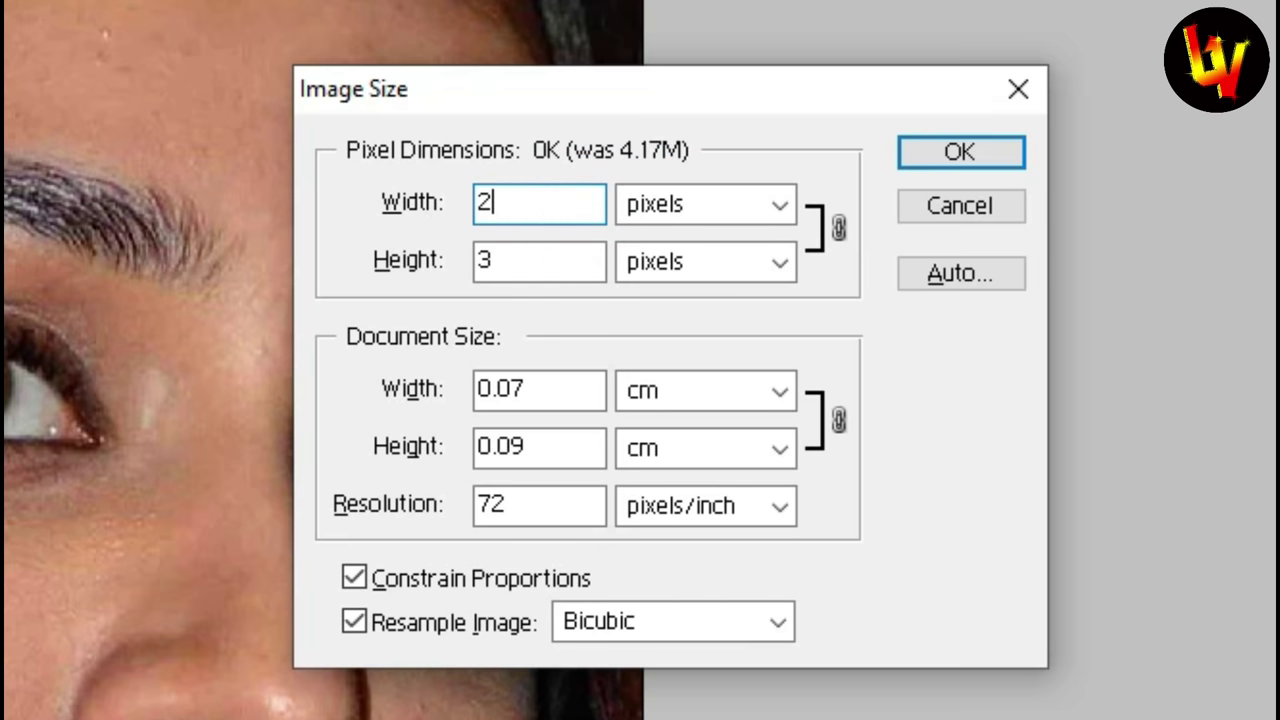
pyautogui.write('5')
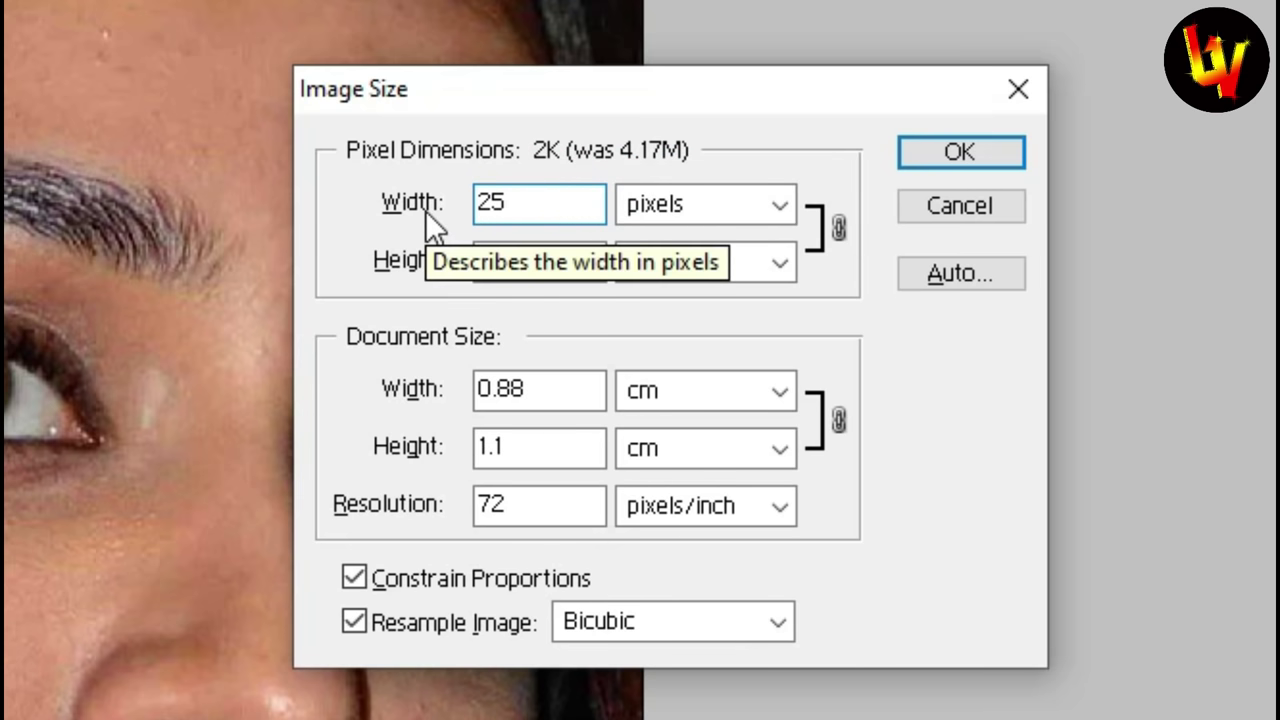
pyautogui.write('00')
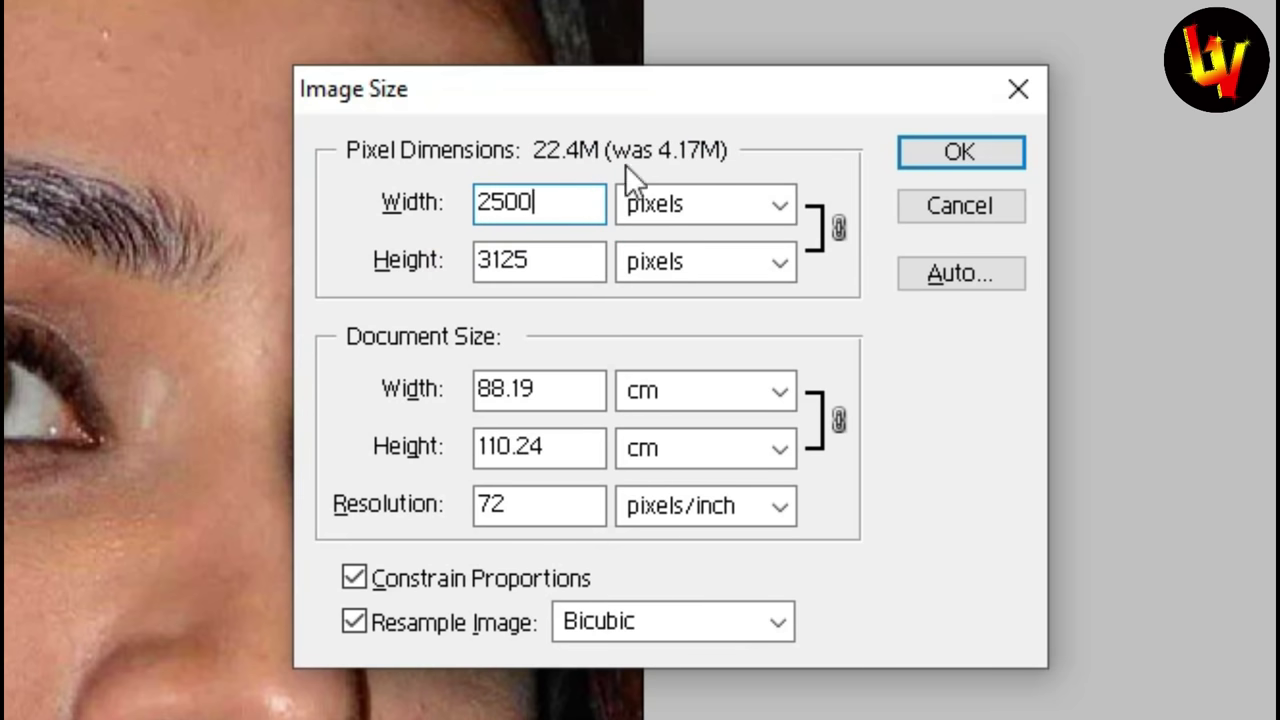
pyautogui.click(944, 150)
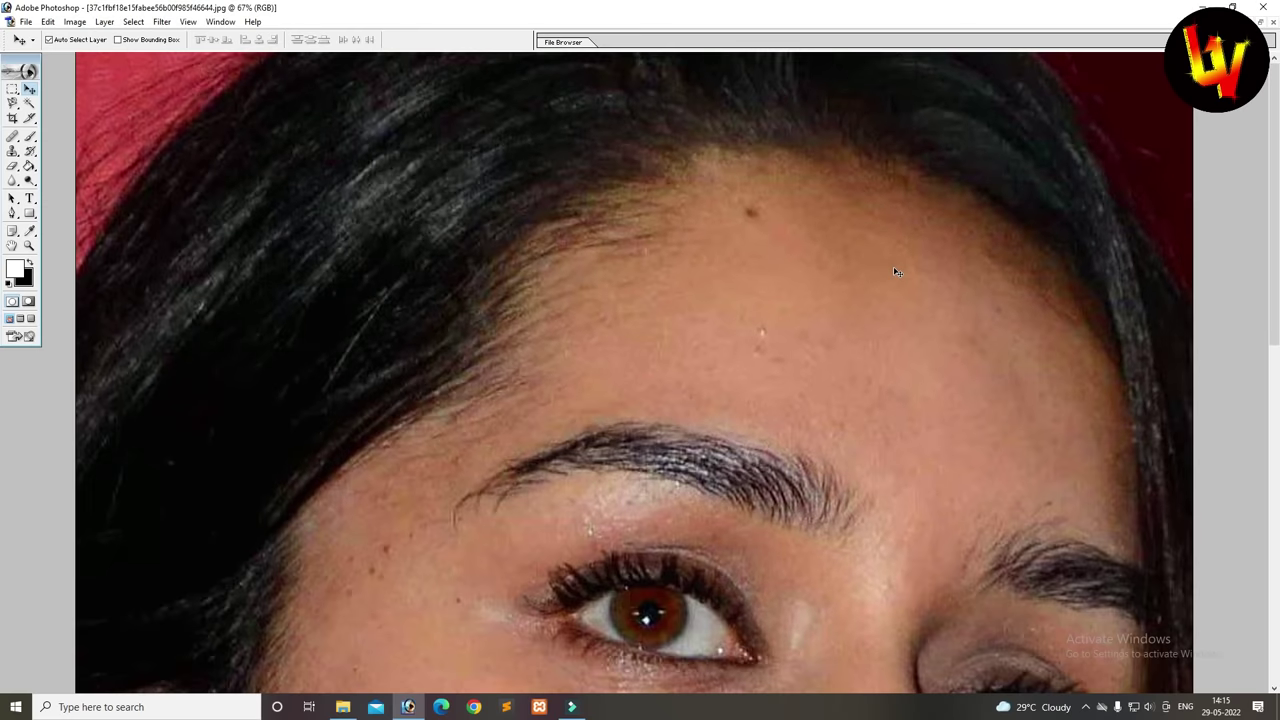
# - Fit the enlarged image on screen, then zoom in on the bottom watermark caption
pyautogui.hotkey('ctrl', '0')
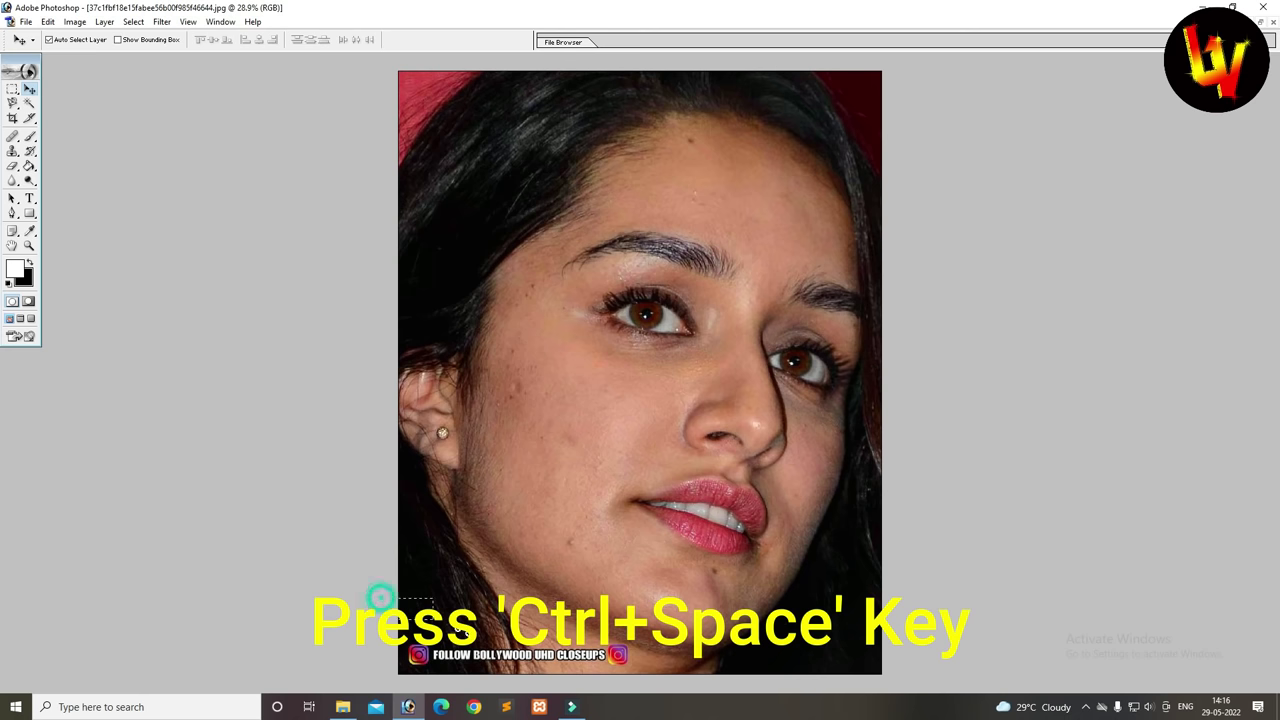
pyautogui.hotkey('ctrl', 'space')
pyautogui.moveTo(400, 600); pyautogui.dragTo(738, 680)
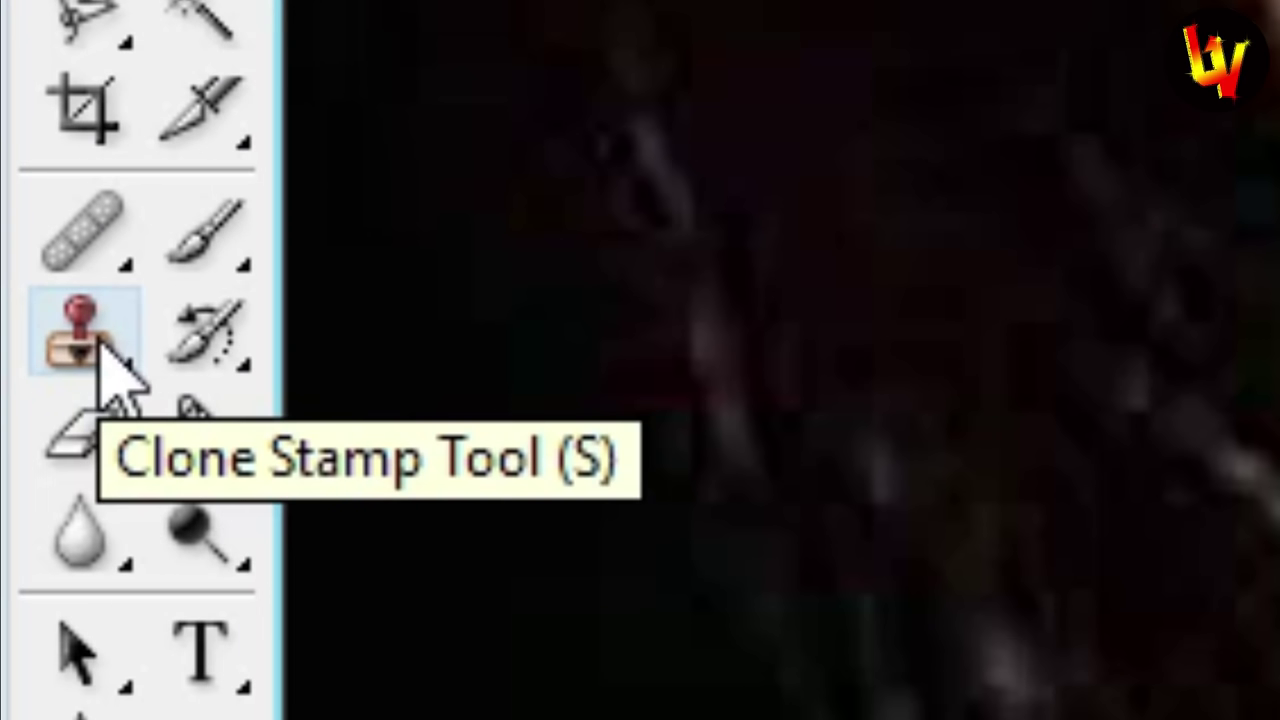
# - Switch to the Clone Stamp tool with a soft round brush preset
pyautogui.click(100, 345)
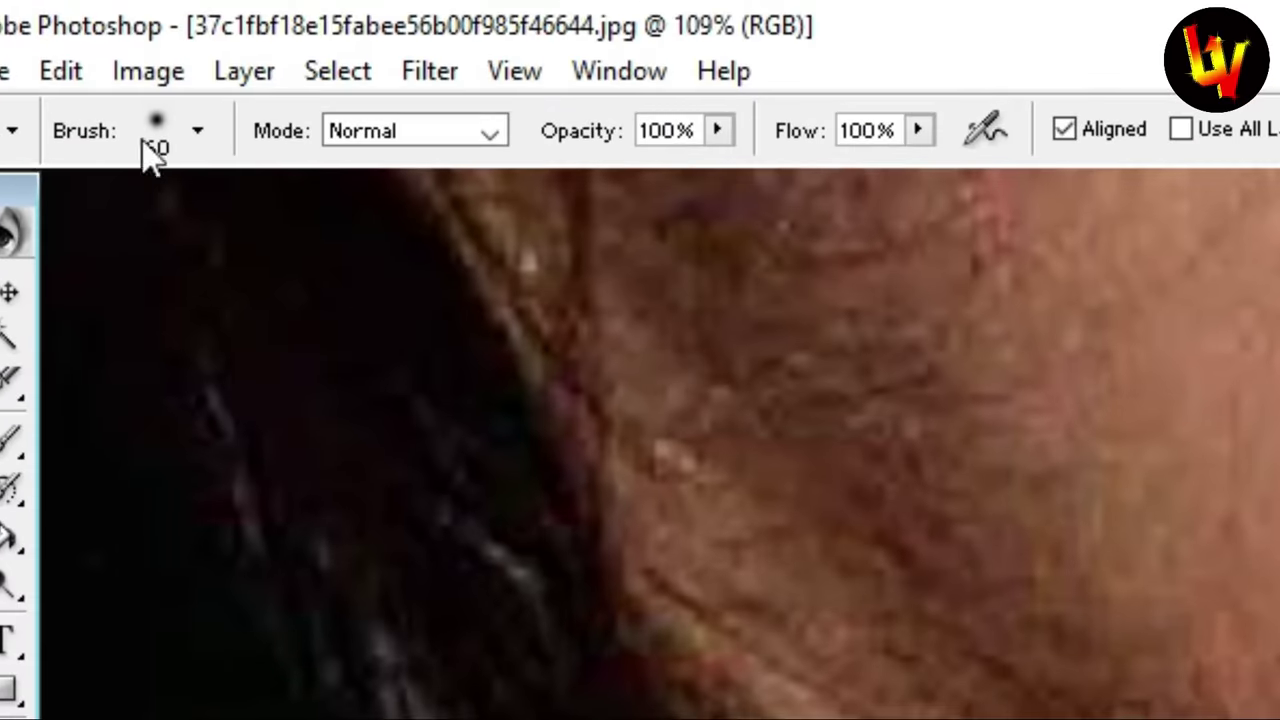
pyautogui.click(199, 131)
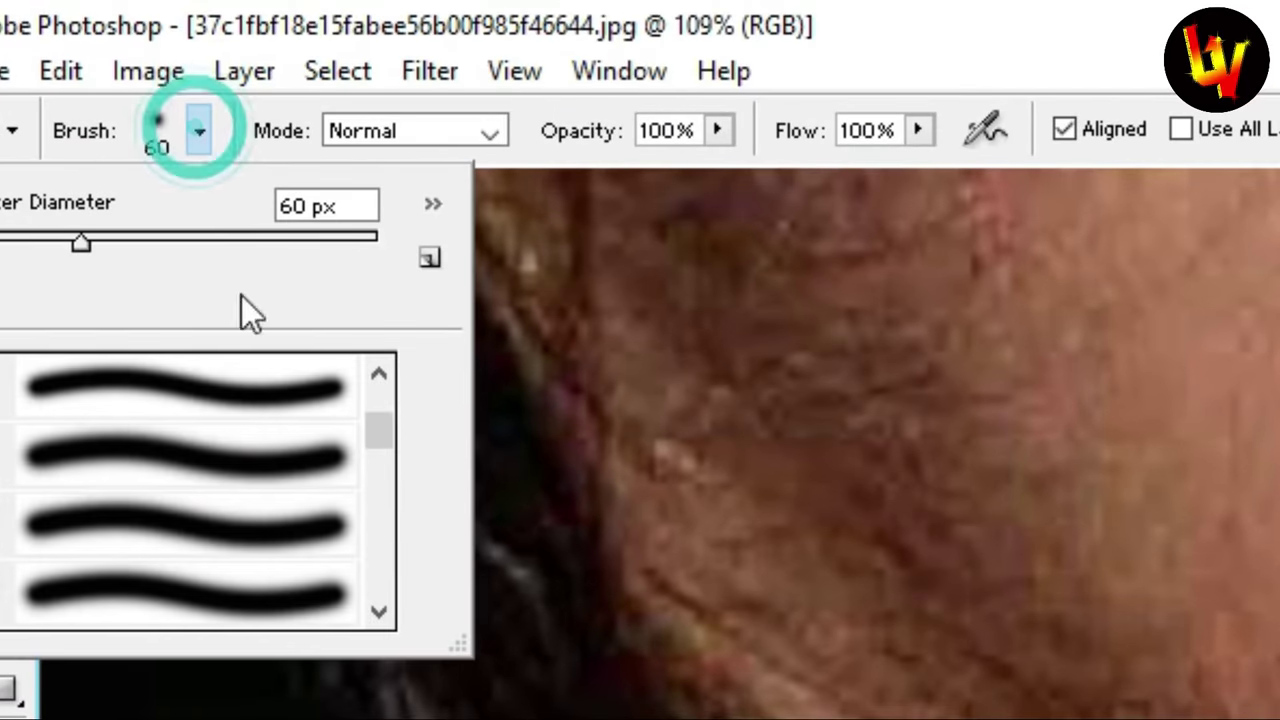
pyautogui.scroll(-1, 243, 471)
pyautogui.click(243, 429)
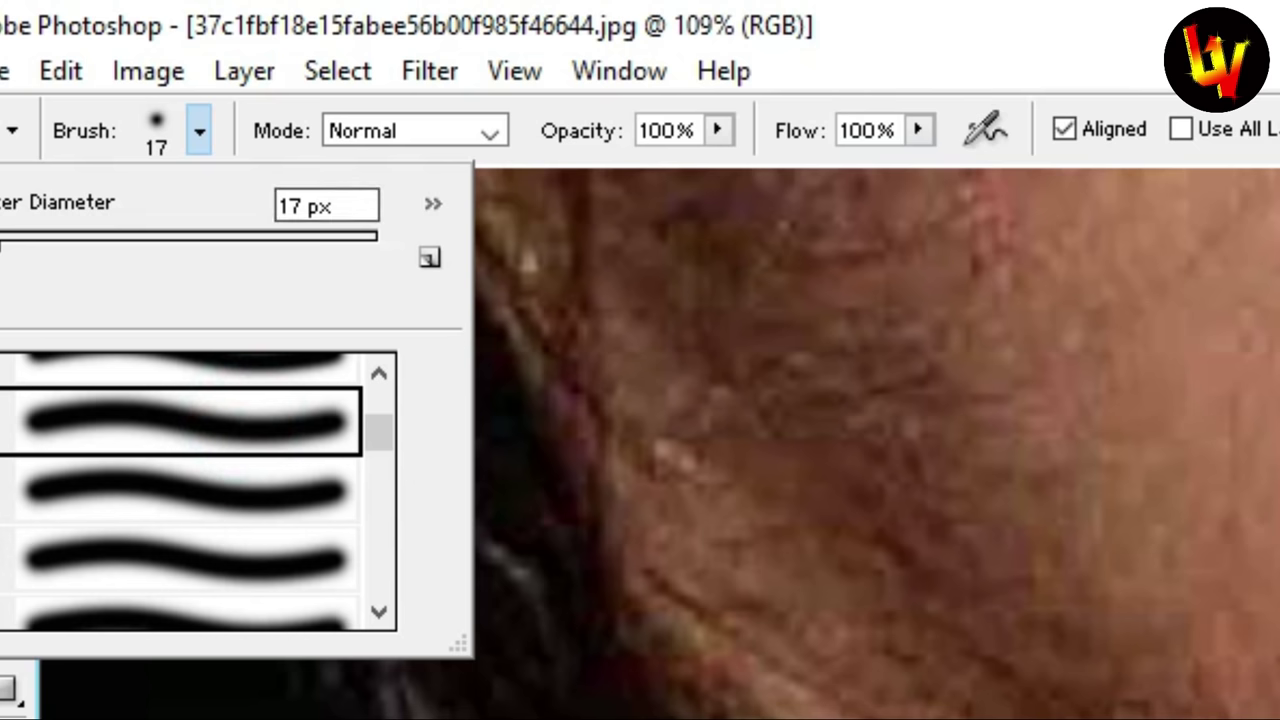
pyautogui.press('Return')
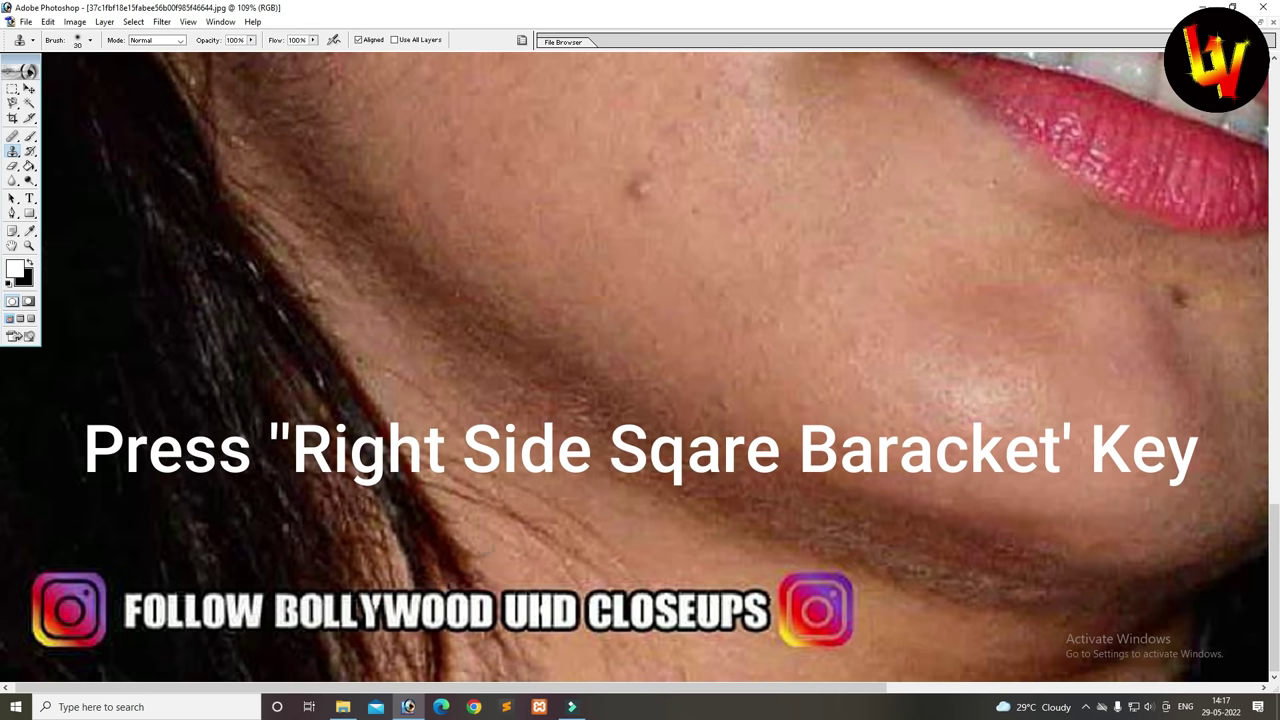
# - Resize the Clone Stamp brush to 100 px
pyautogui.press(']')
pyautogui.press(']')
pyautogui.press(']')
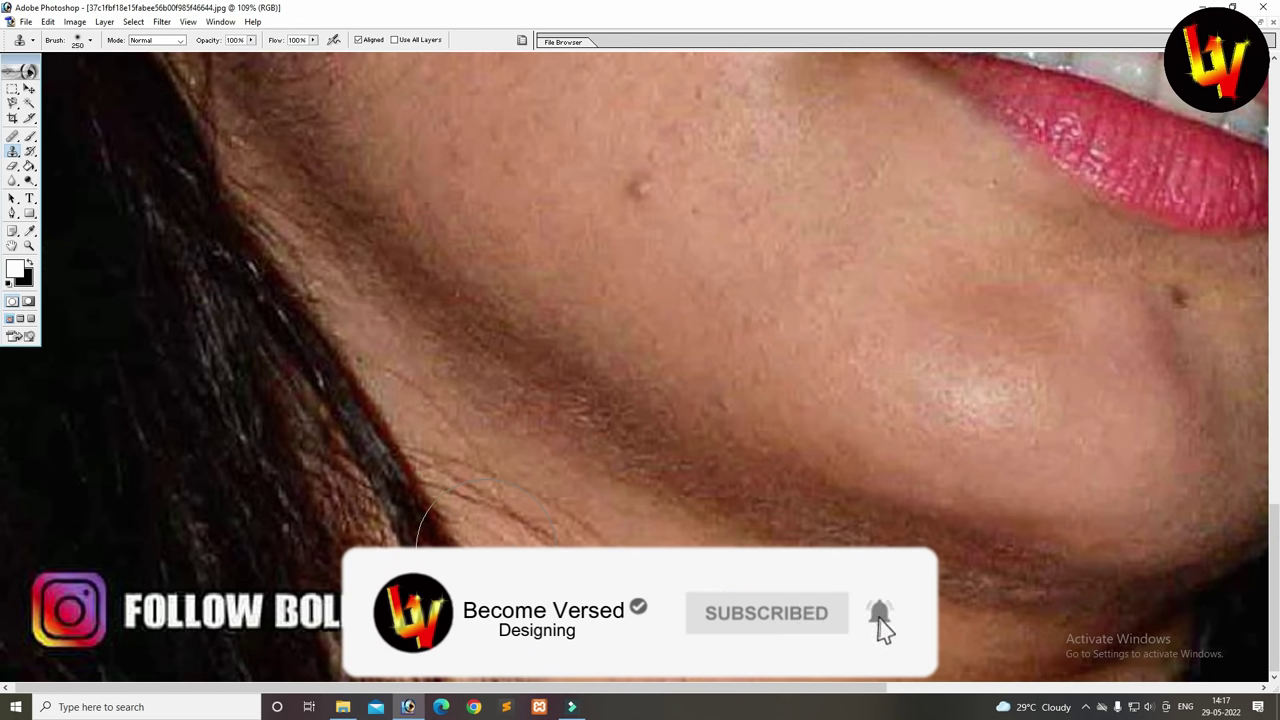
pyautogui.press('[')
pyautogui.press('[')
pyautogui.press('[')
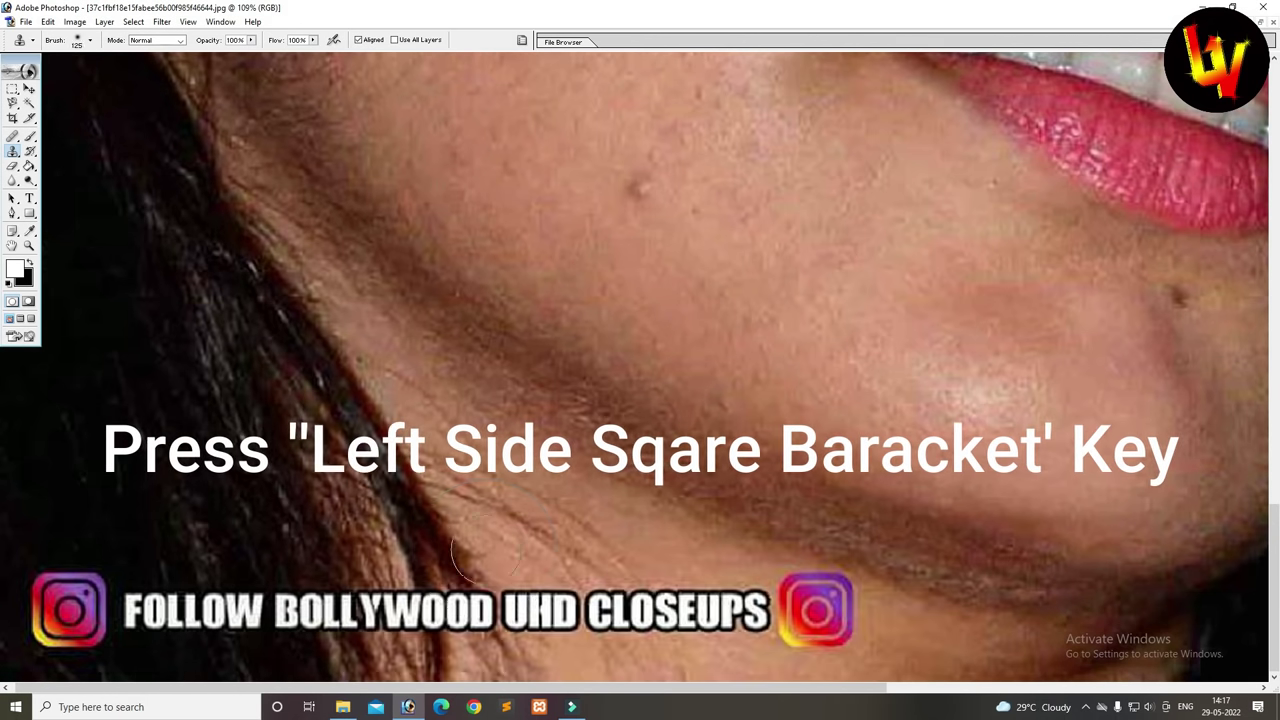
pyautogui.press('[')
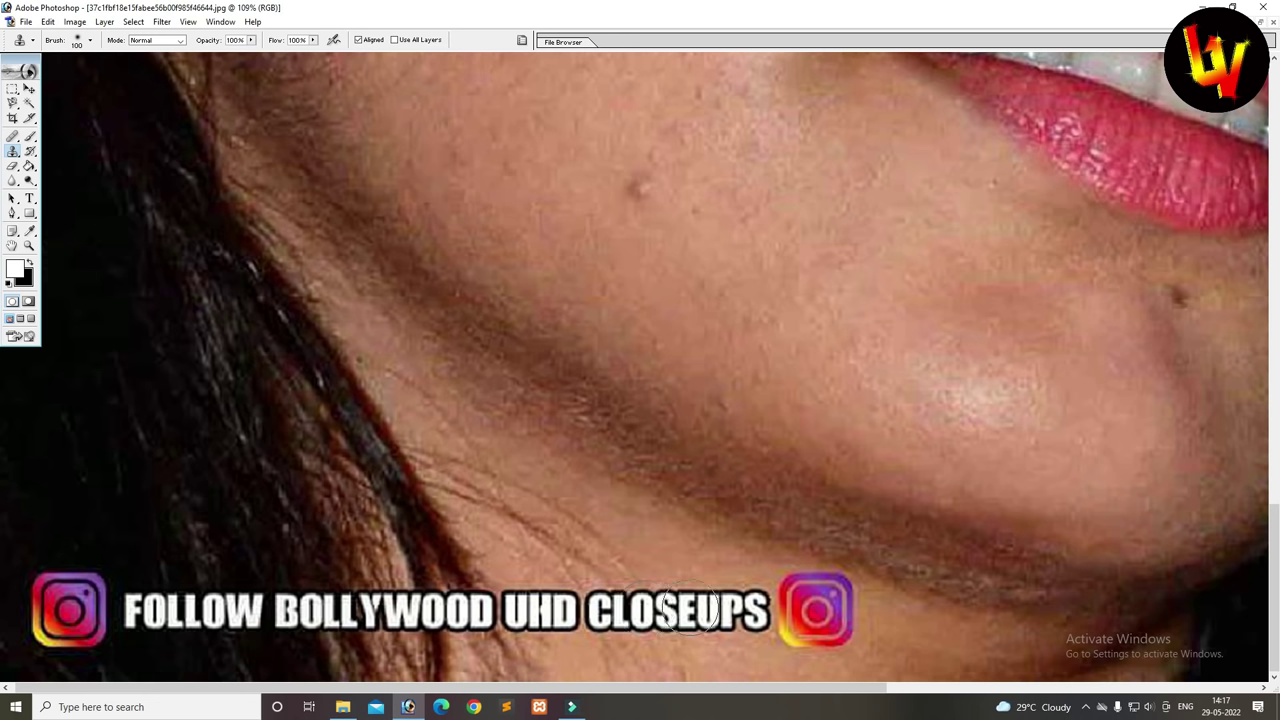
# - Try a clone stroke across the watermark caption, then undo it
pyautogui.moveTo(688, 610)
pyautogui.mouseDown()
pyautogui.moveTo(500, 605)
pyautogui.moveTo(598, 590)
pyautogui.mouseUp()
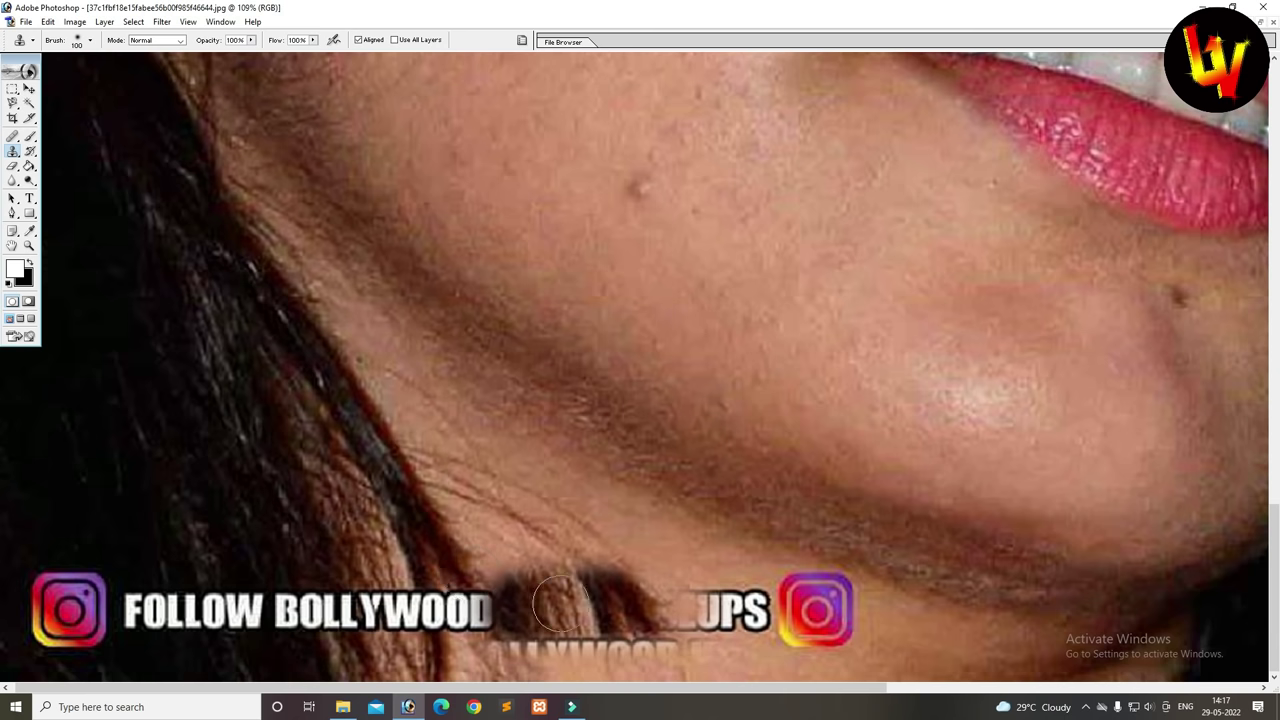
pyautogui.hotkey('ctrl', 'z')
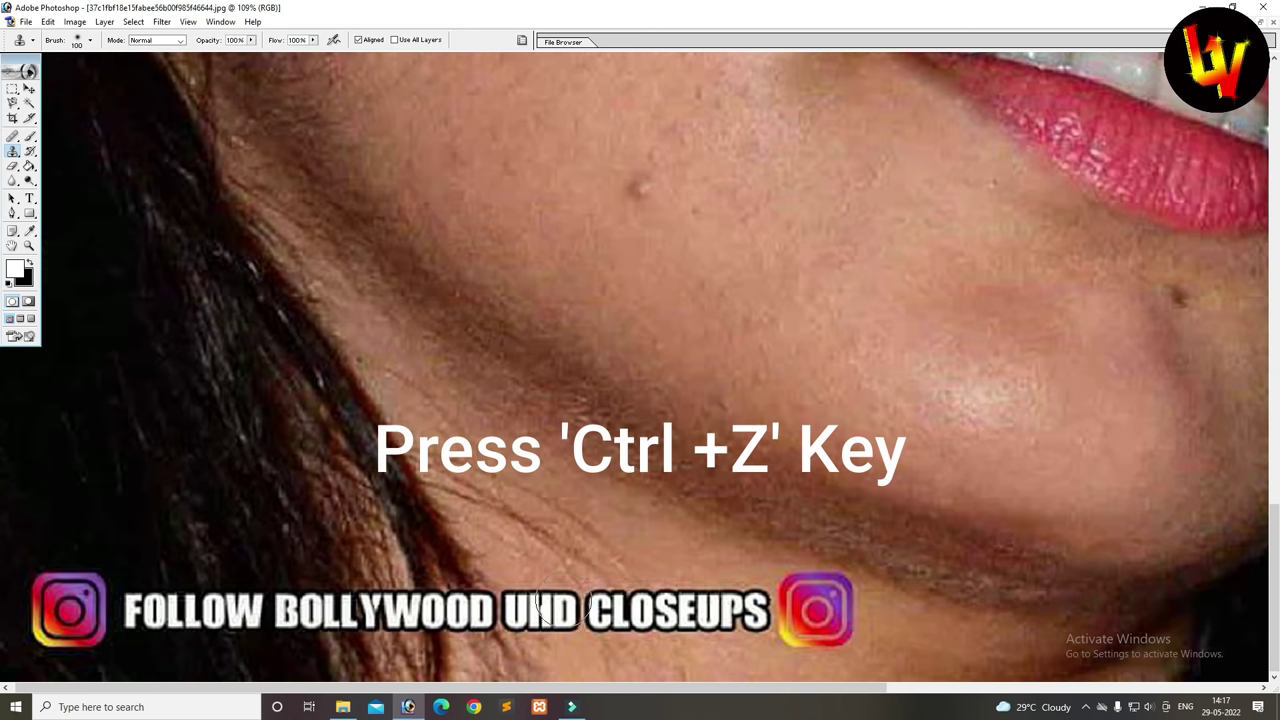
pyautogui.press('alt')
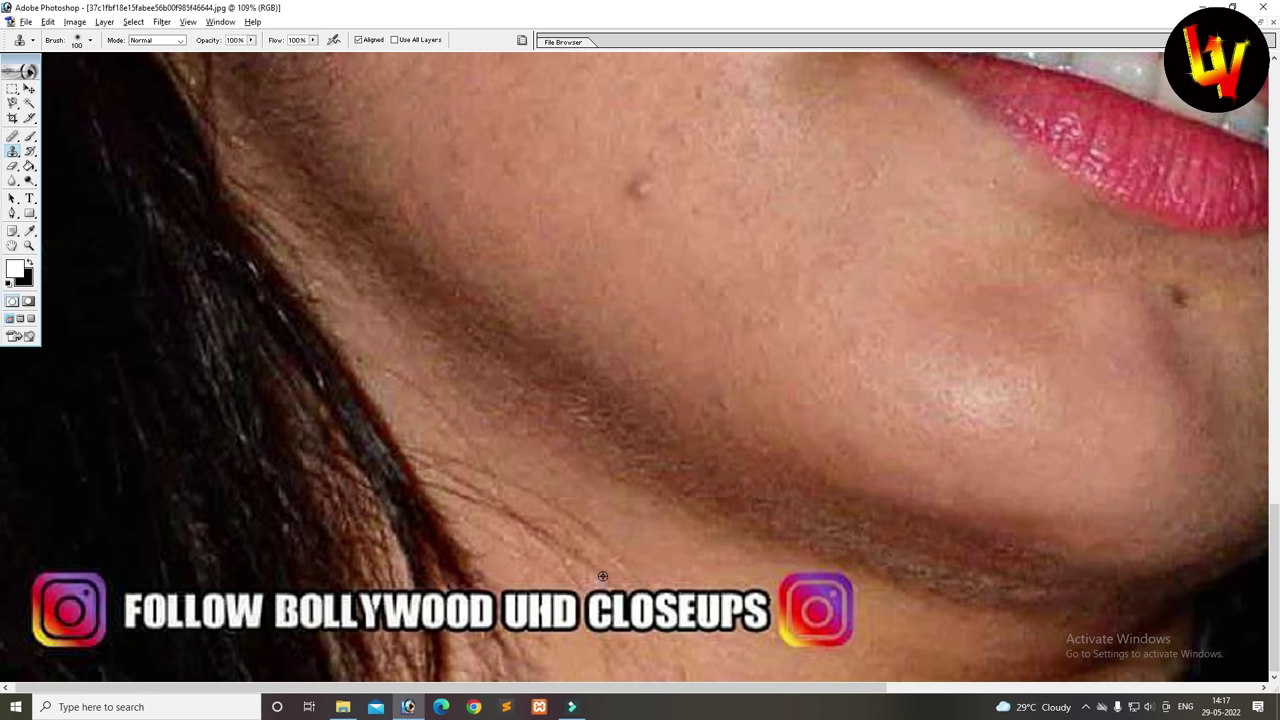
# - Clone nearby skin and hair over the watermark text and pink icon, then view the whole photo
pyautogui.keyDown('alt'); pyautogui.click(602, 549); pyautogui.keyUp('alt')
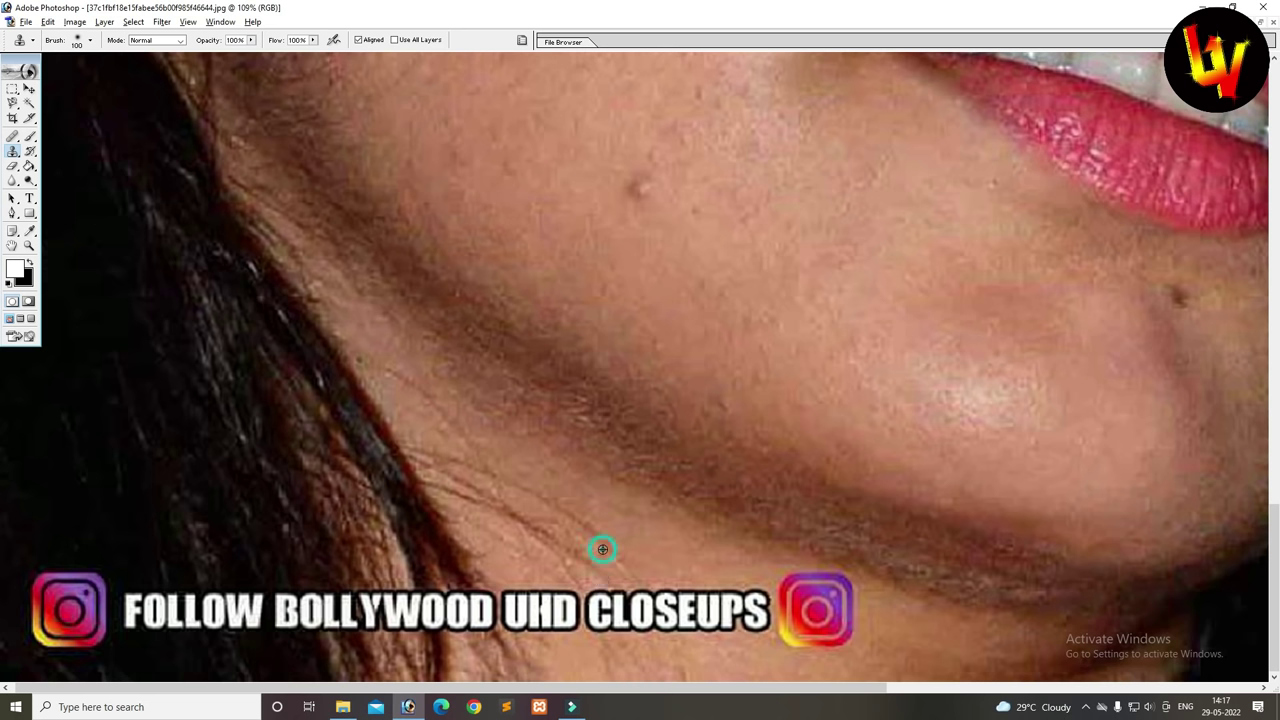
pyautogui.click(603, 608)
pyautogui.moveTo(603, 608)
pyautogui.mouseDown()
pyautogui.moveTo(540, 608)
pyautogui.moveTo(615, 612)
pyautogui.moveTo(143, 608)
pyautogui.moveTo(191, 608)
pyautogui.moveTo(50, 591)
pyautogui.moveTo(55, 640)
pyautogui.moveTo(35, 636)
pyautogui.moveTo(43, 586)
pyautogui.mouseUp()
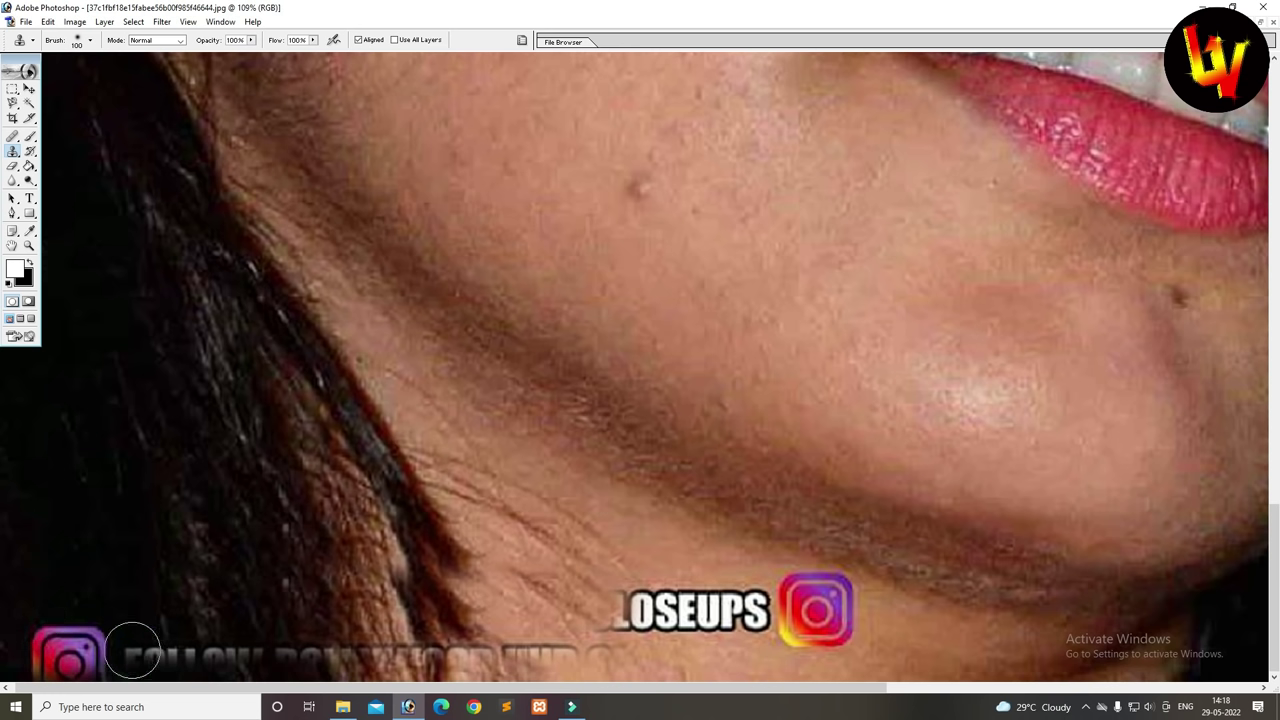
pyautogui.moveTo(114, 656)
pyautogui.mouseDown()
pyautogui.moveTo(395, 654)
pyautogui.moveTo(60, 652)
pyautogui.mouseUp()
pyautogui.moveTo(405, 650); pyautogui.dragTo(727, 652)
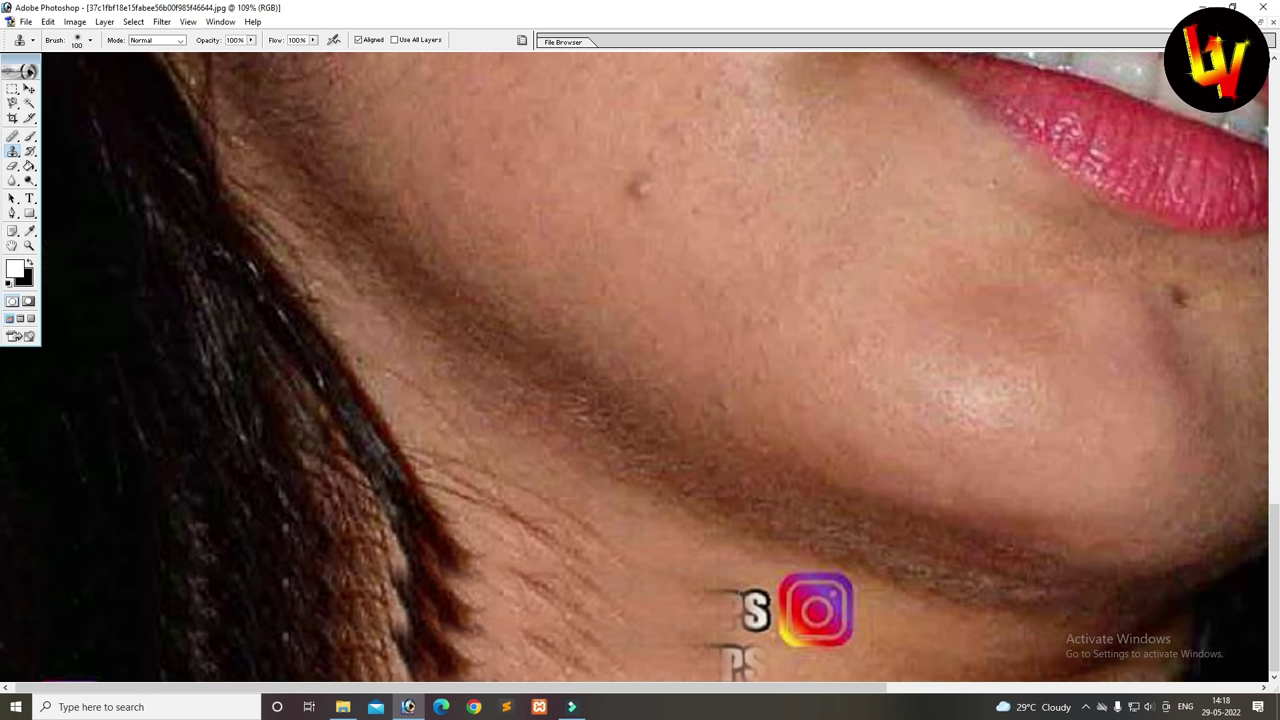
pyautogui.keyDown('alt'); pyautogui.click(685, 597); pyautogui.keyUp('alt')
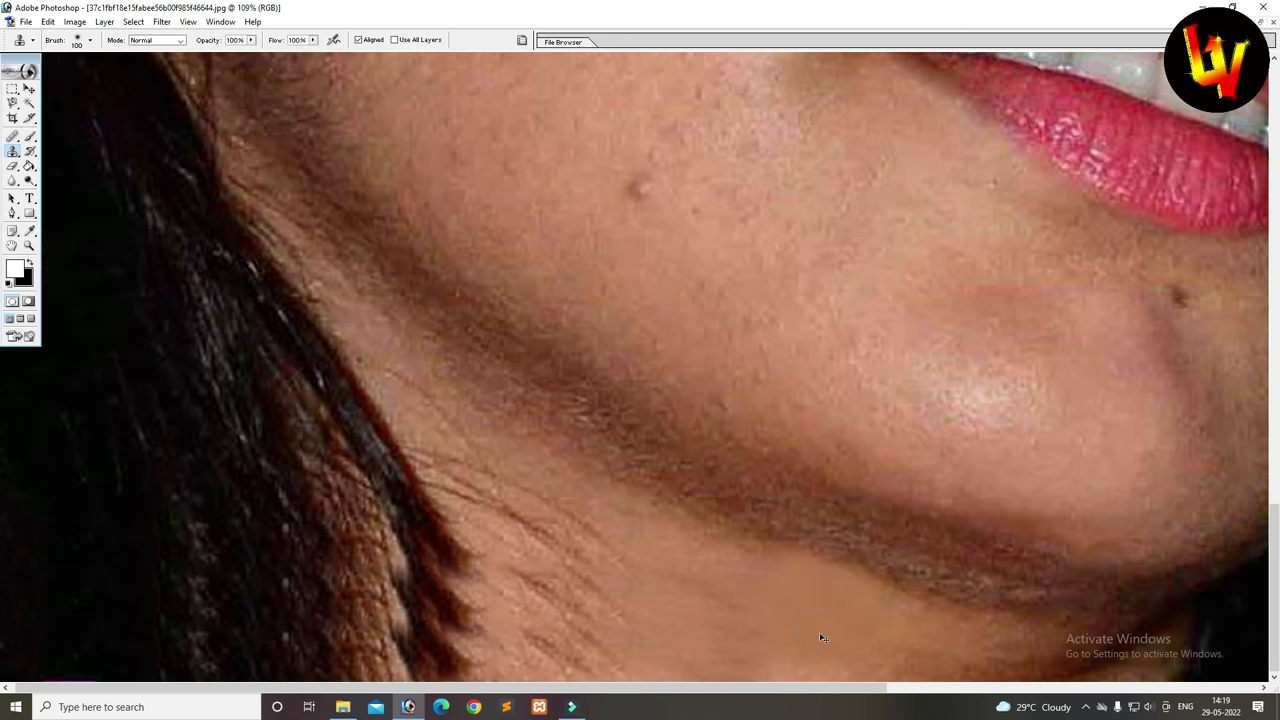
pyautogui.hotkey('ctrl', '0')
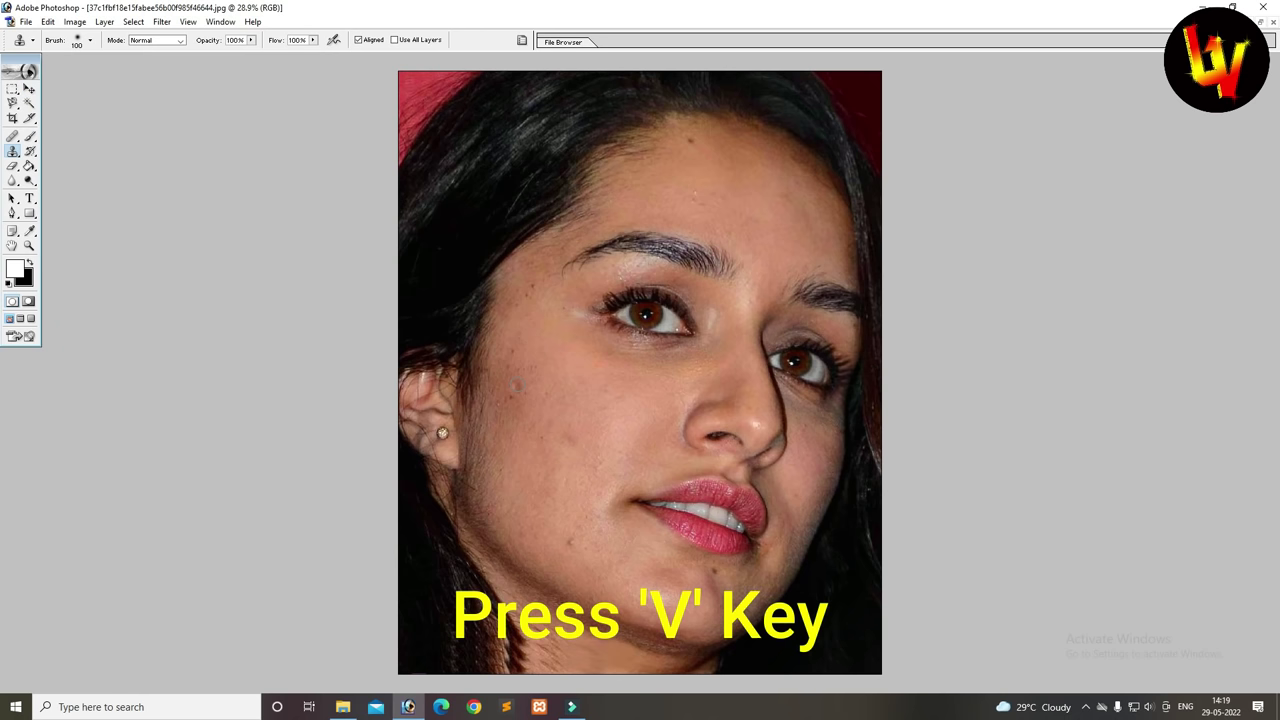
# - Duplicate the Background layer into Layer 1 stacked above it
pyautogui.press('v')
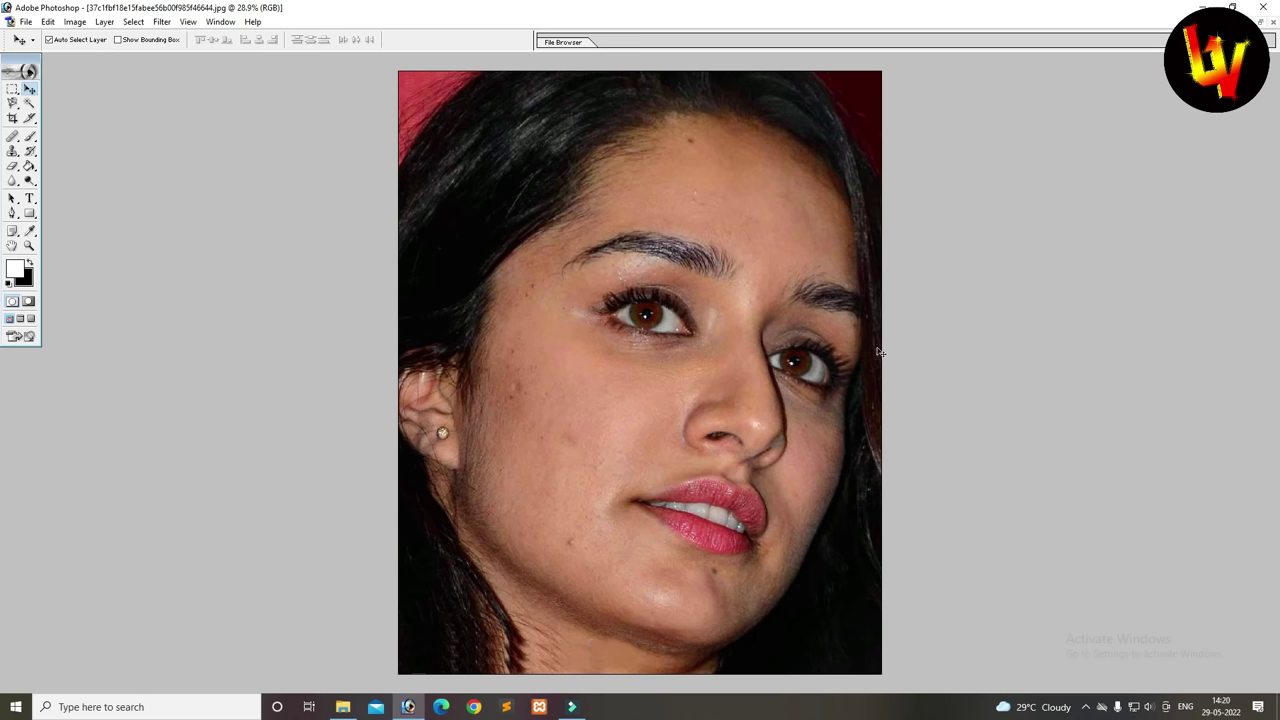
pyautogui.press('F7')
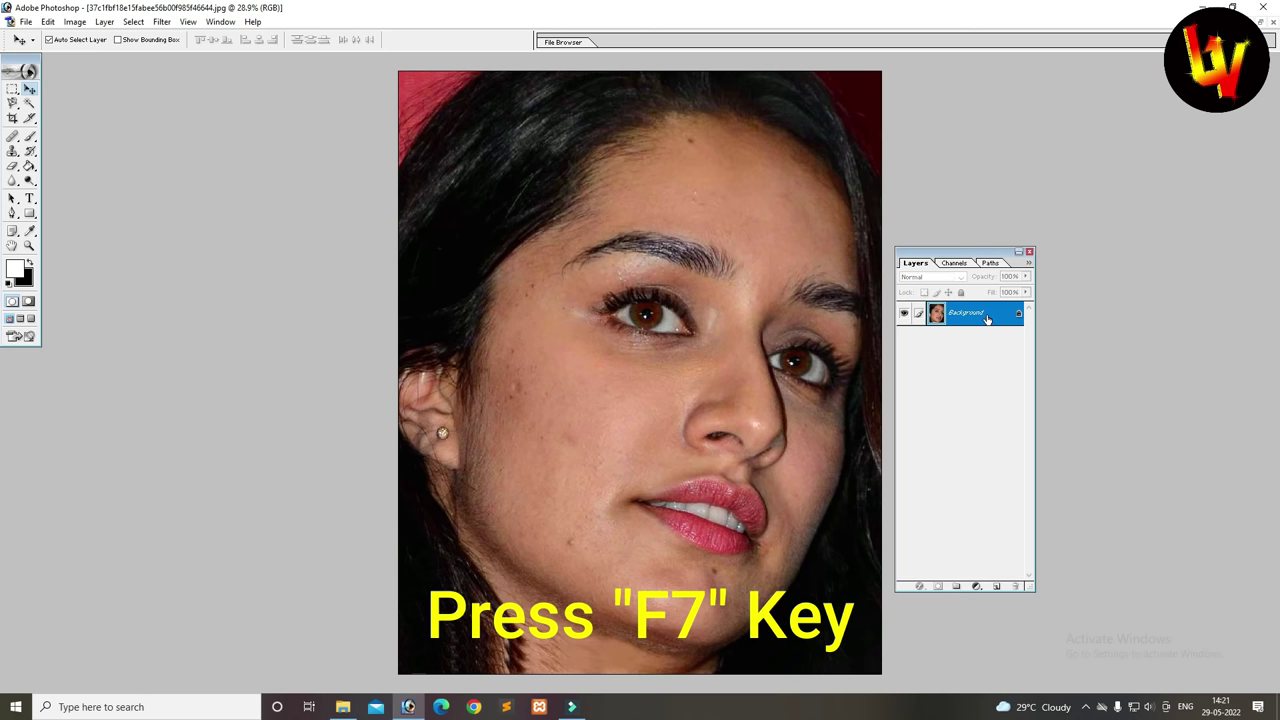
pyautogui.press('F7')
pyautogui.press('F7')
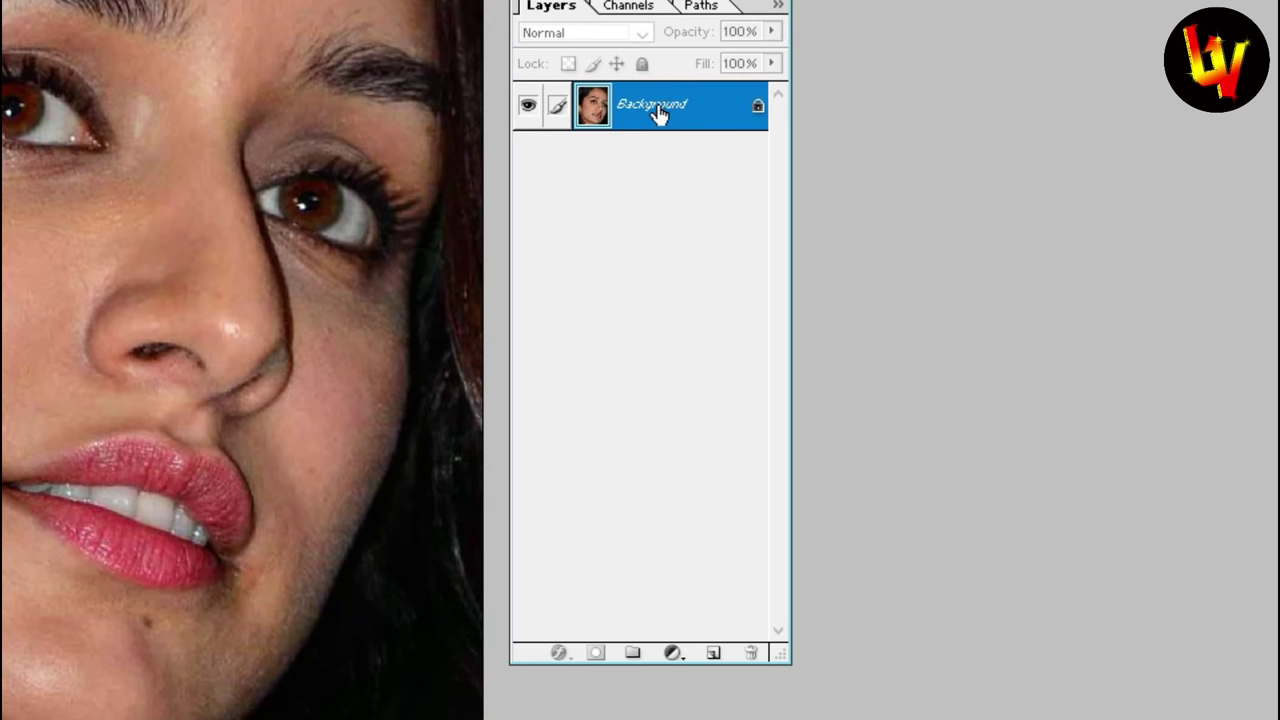
pyautogui.moveTo(655, 107); pyautogui.dragTo(715, 653)
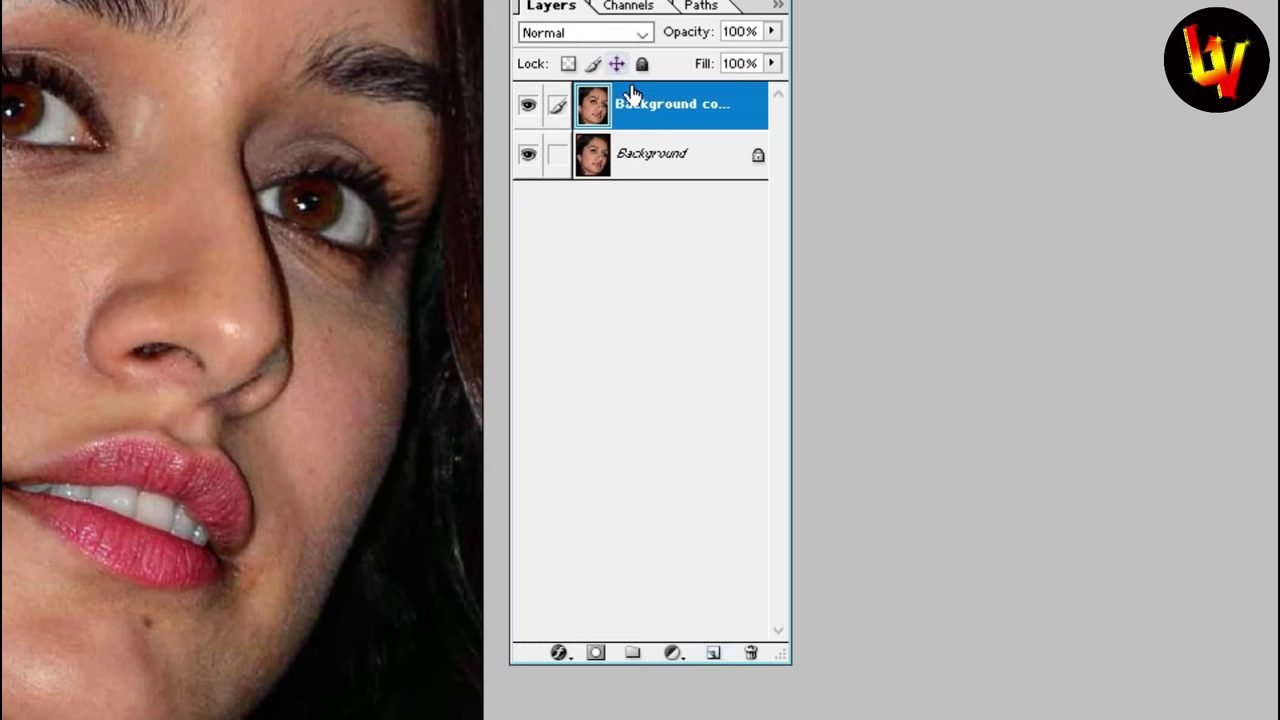
pyautogui.hotkey('ctrl', 'z')
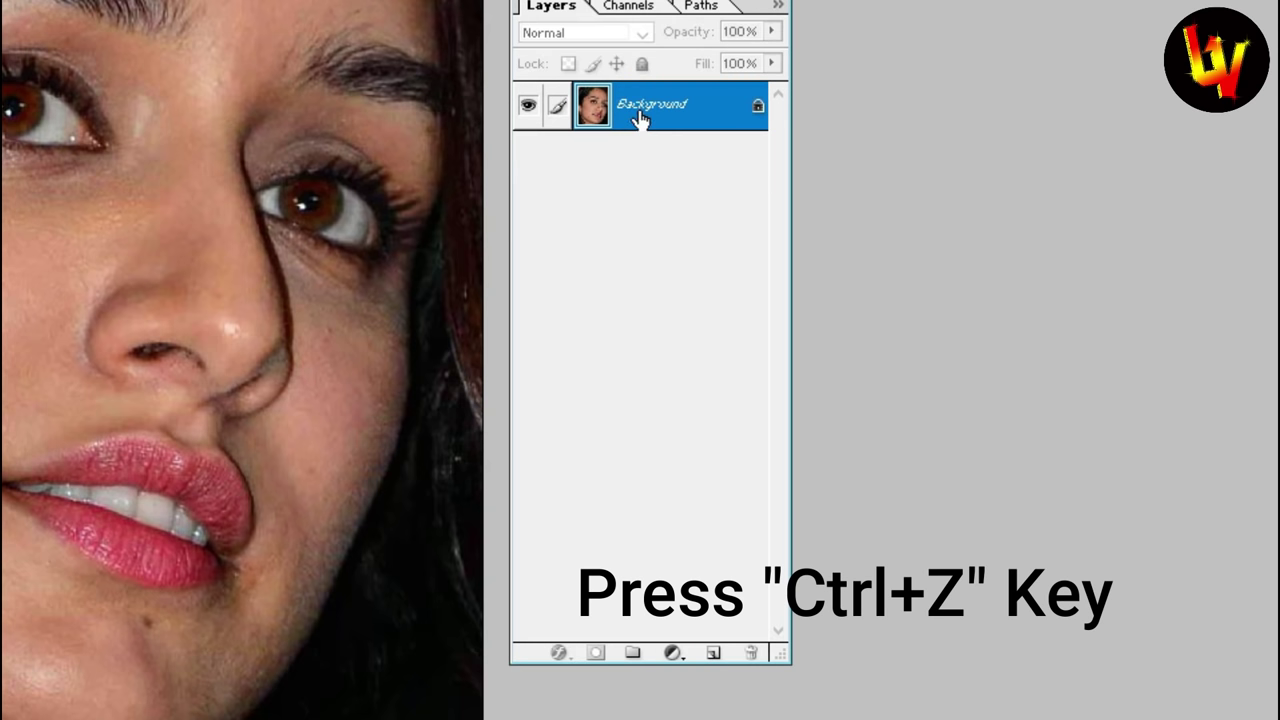
pyautogui.hotkey('ctrl', 'j')
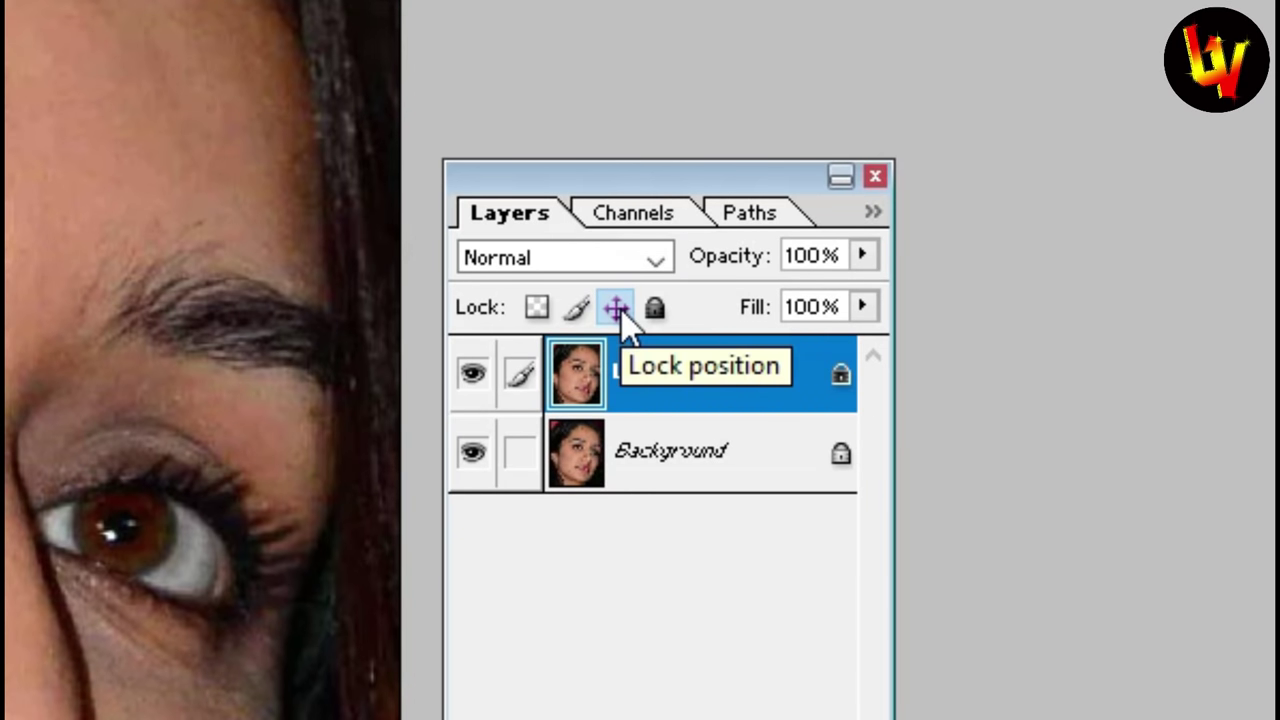
# - Unlock Layer 1's position, dismissing the adjustment layer menu without adding anything
pyautogui.click(617, 308)
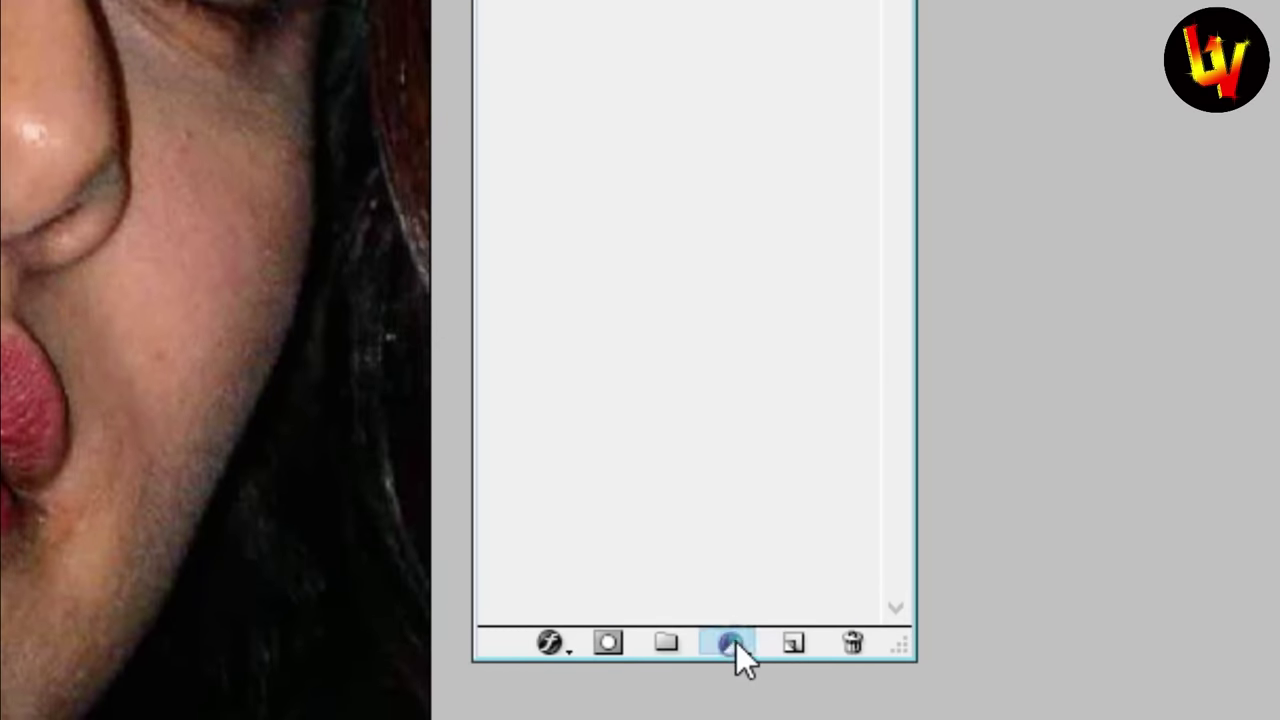
pyautogui.click(730, 643)
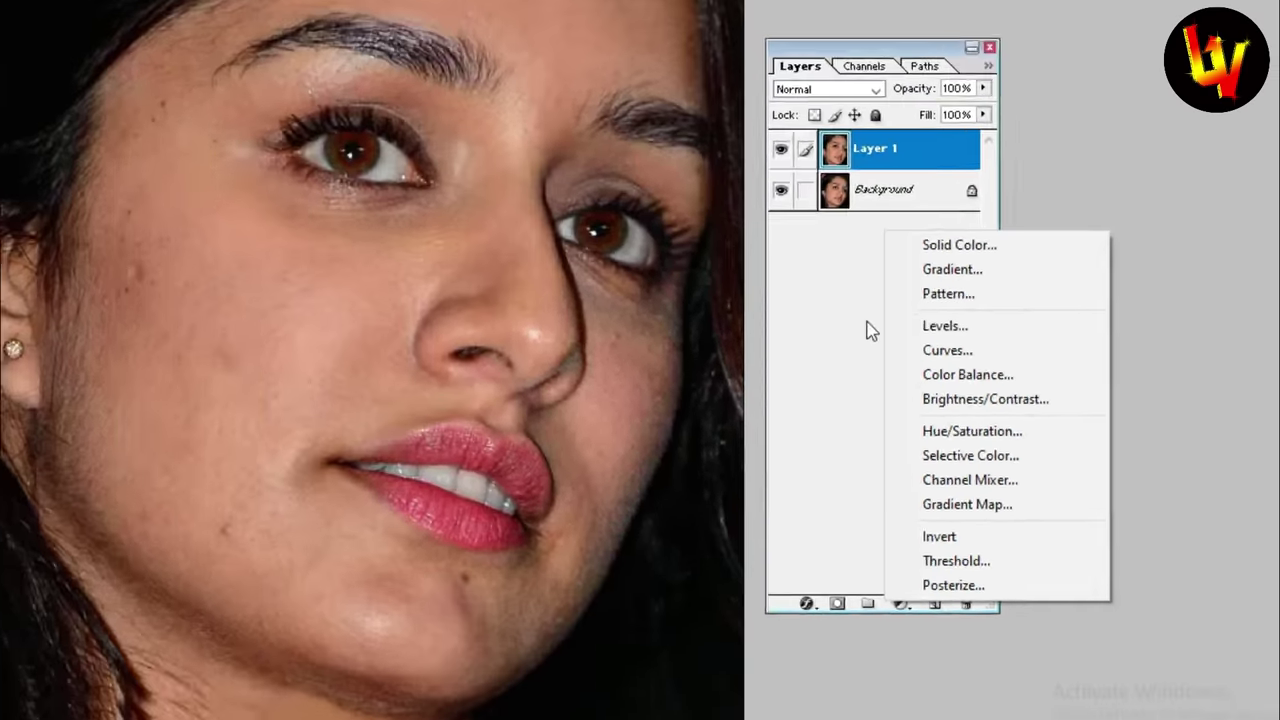
pyautogui.click(943, 414)
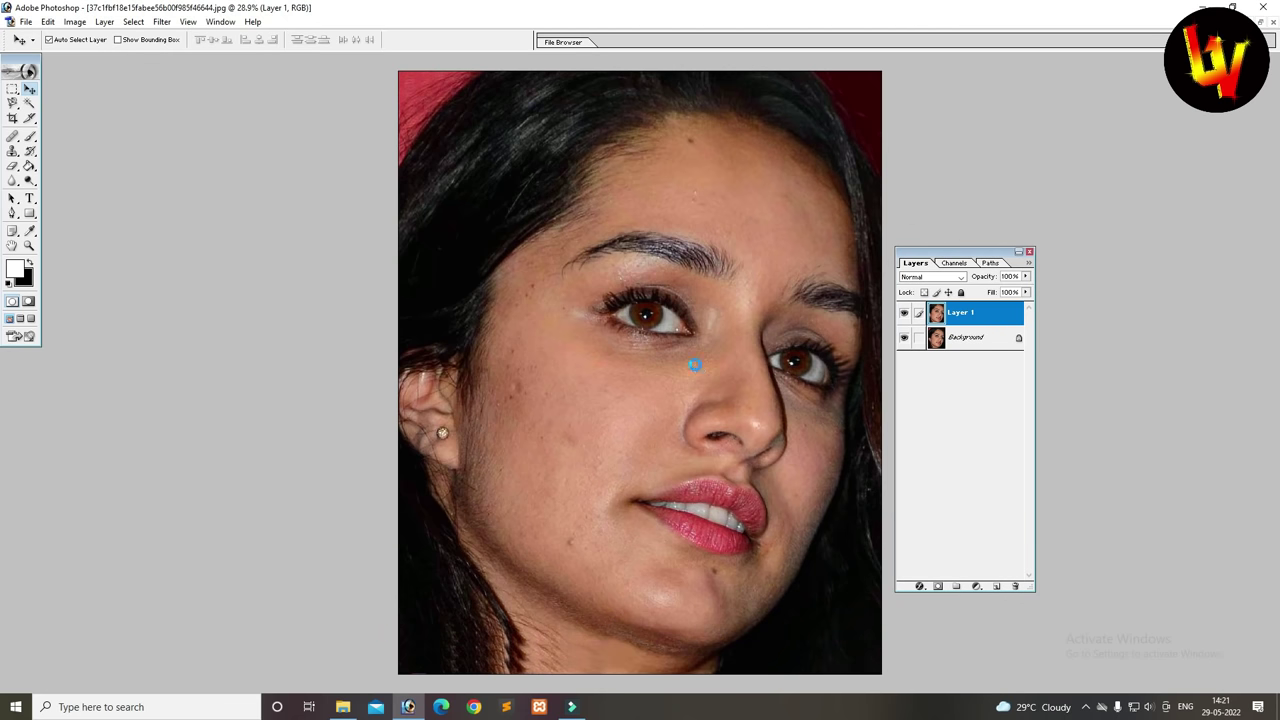
# - Brighten Layer 1 with Levels: white input 218 and midtone 1.11
pyautogui.hotkey('ctrl', 'l')
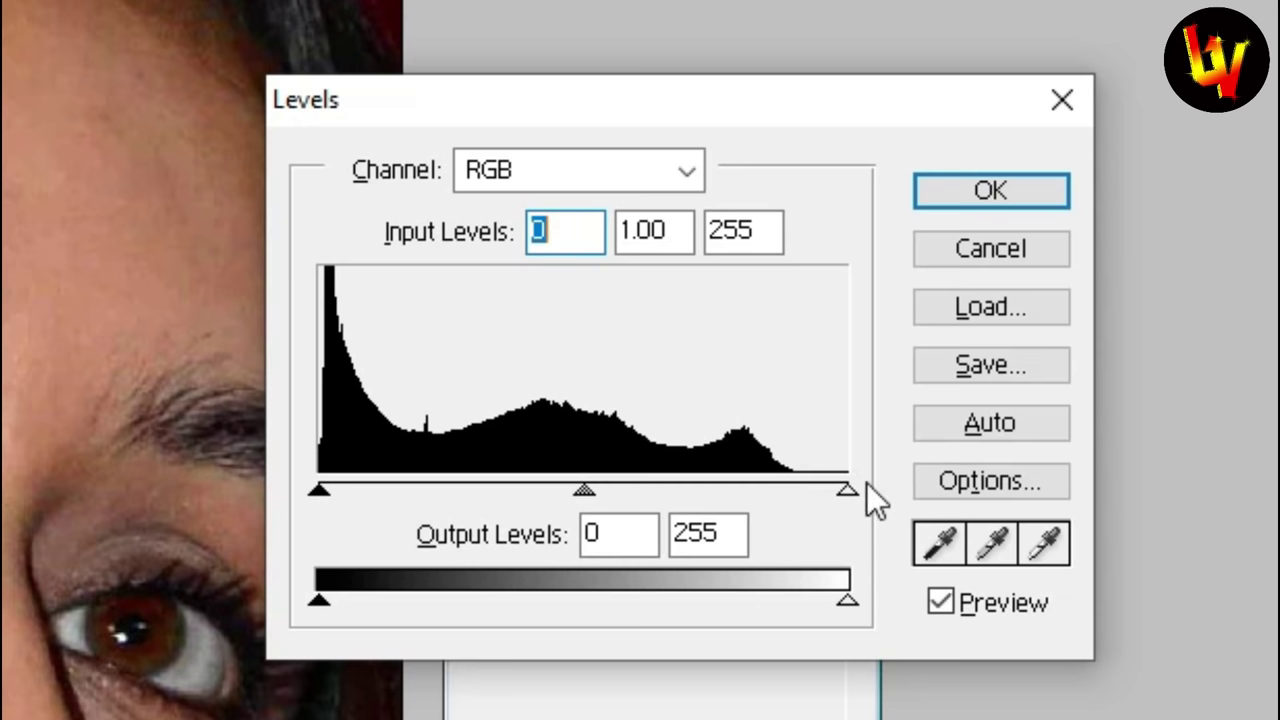
pyautogui.moveTo(846, 491); pyautogui.dragTo(786, 493)
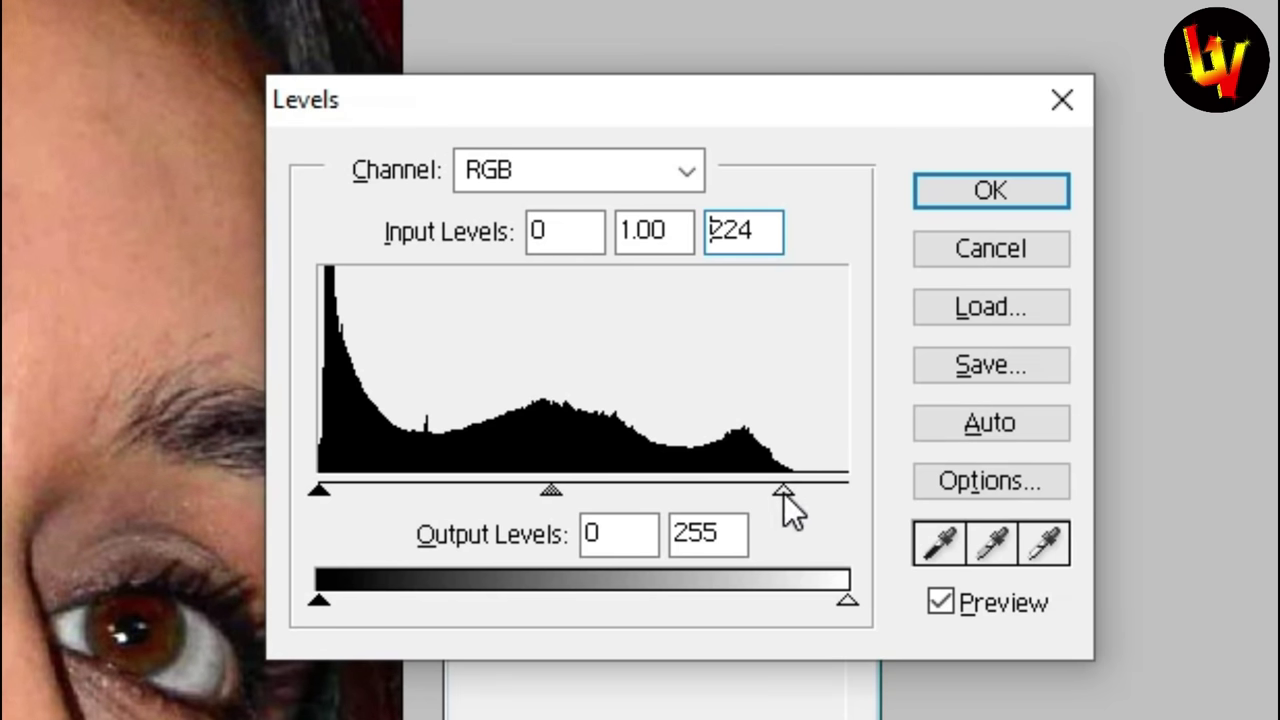
pyautogui.moveTo(786, 493); pyautogui.dragTo(771, 493)
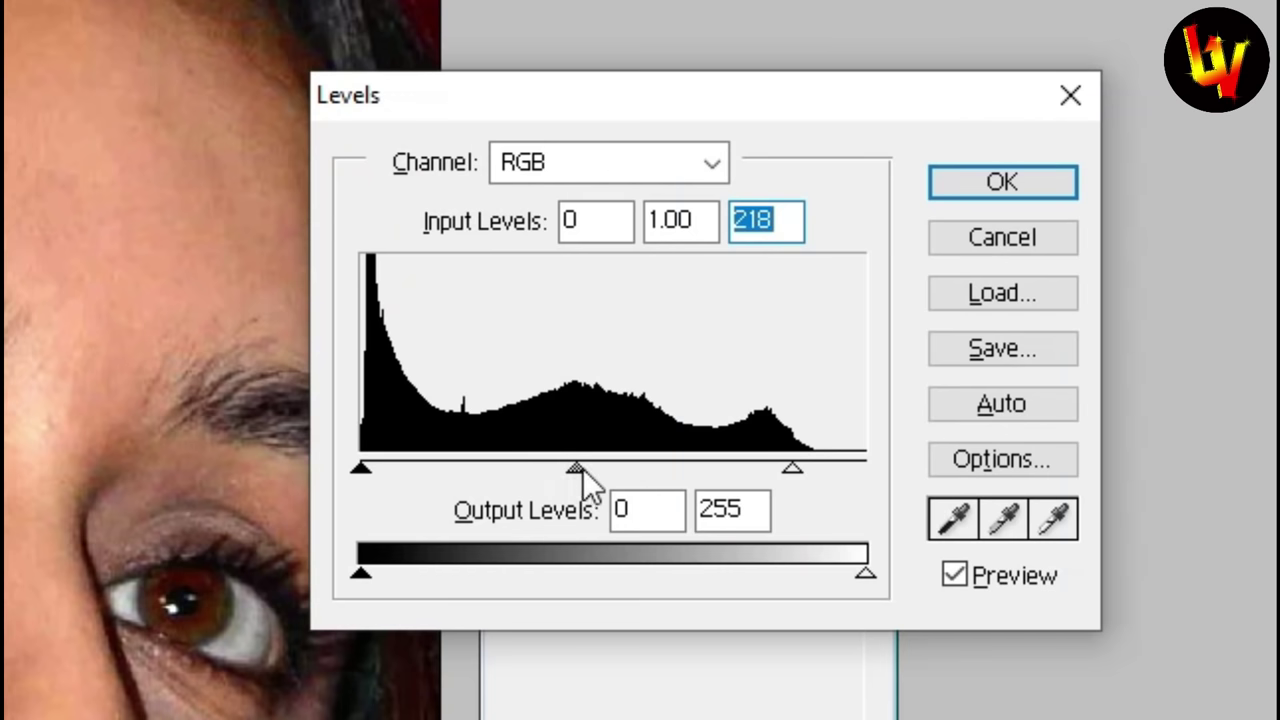
pyautogui.moveTo(581, 467); pyautogui.dragTo(561, 468)
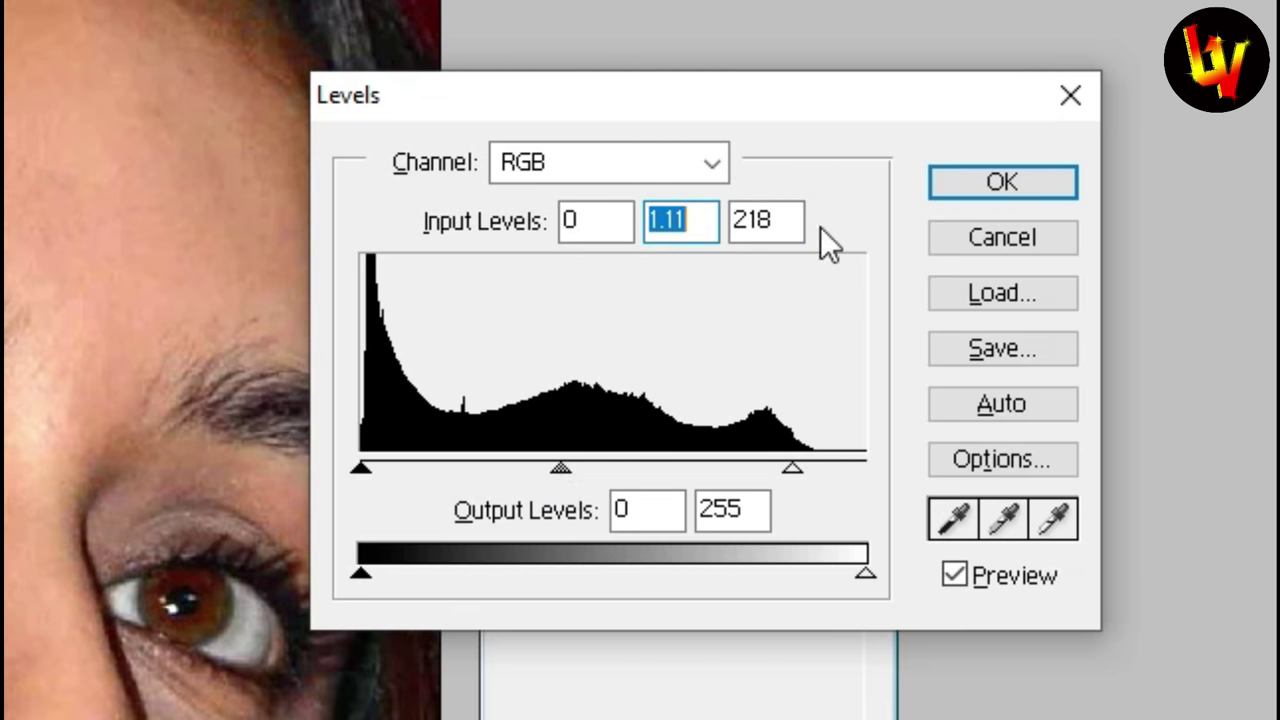
pyautogui.click(987, 181)
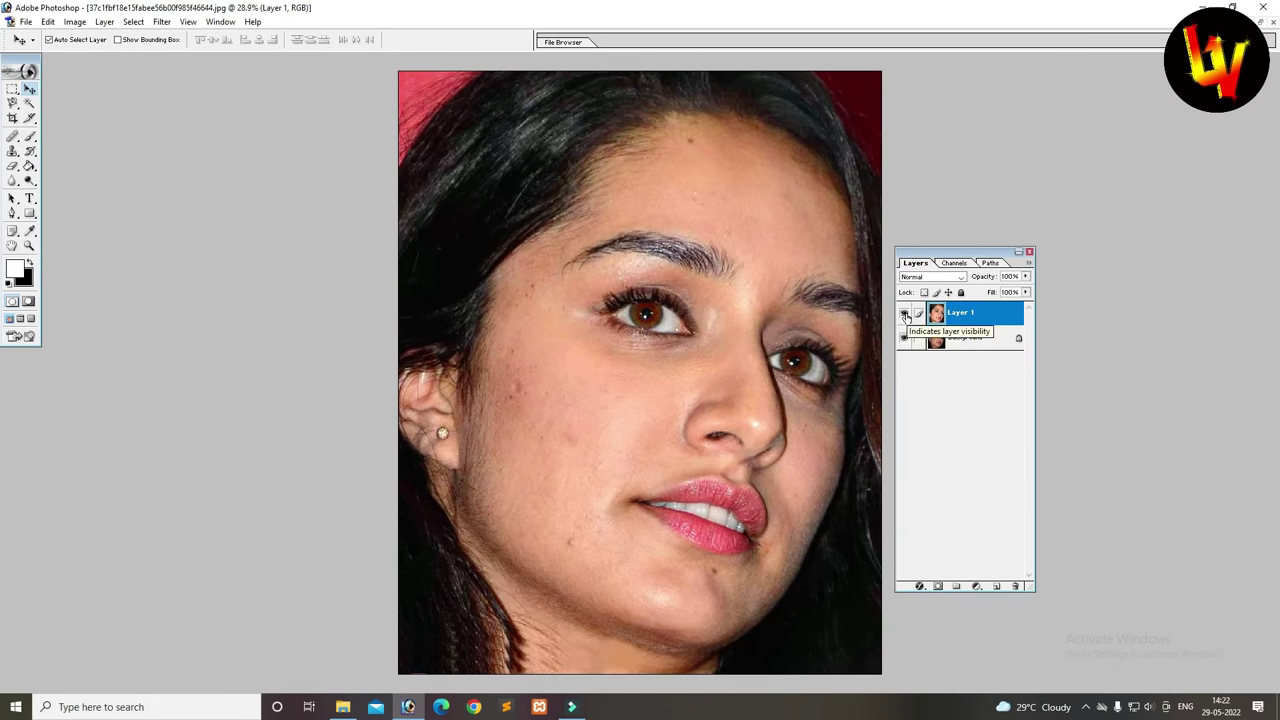
# - Toggle Layer 1's visibility to compare before and after, then duplicate it as Layer 1 copy
pyautogui.click(905, 315)
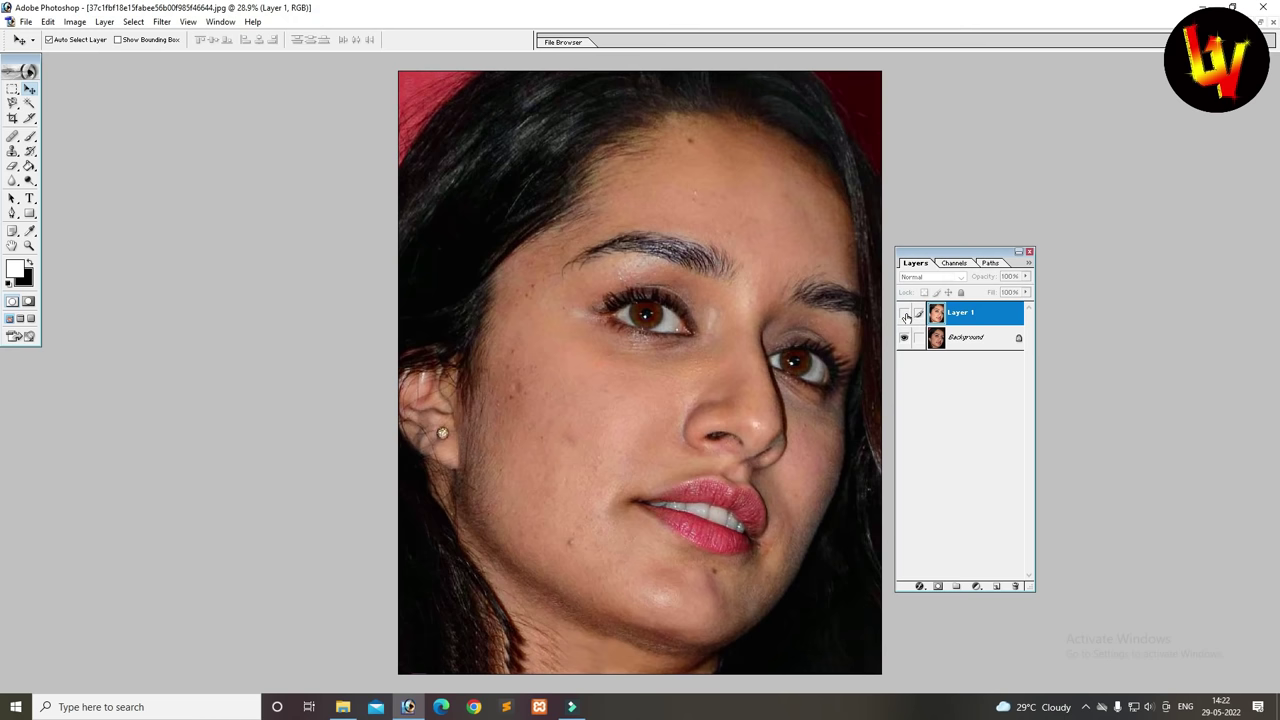
pyautogui.click(905, 315)
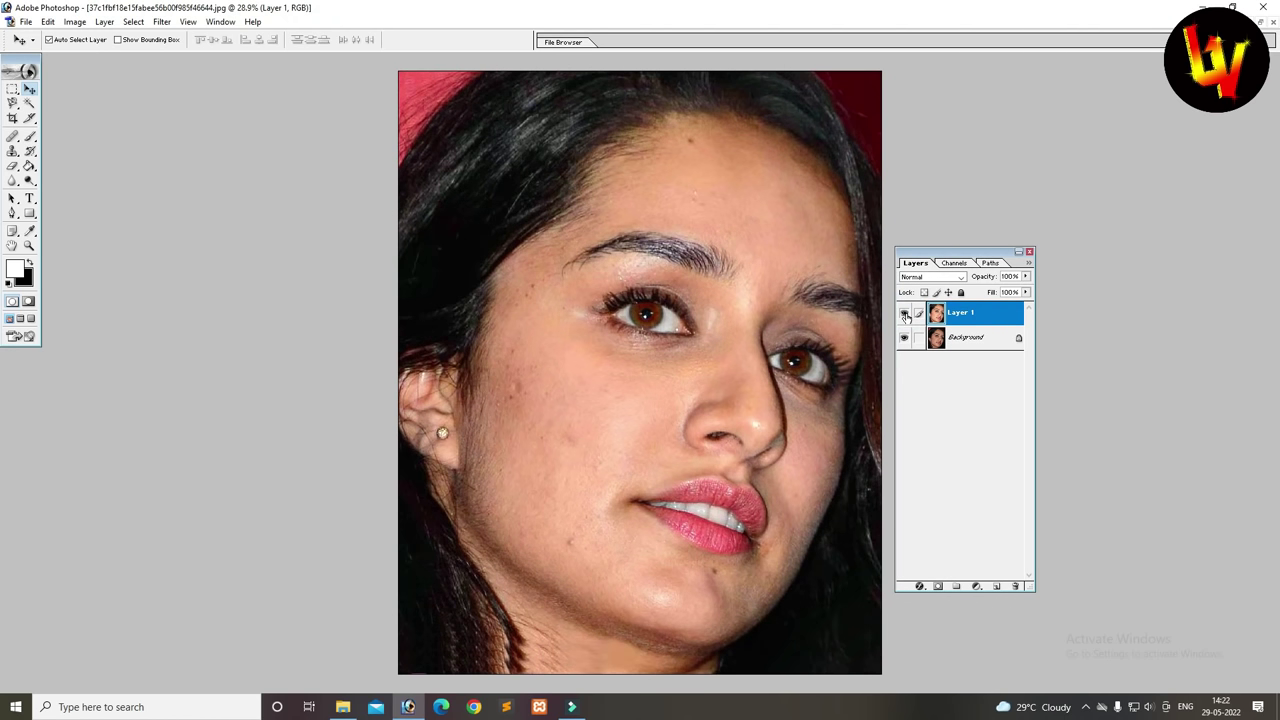
pyautogui.click(905, 315)
pyautogui.click(905, 315)
pyautogui.hotkey('ctrl', 'j')
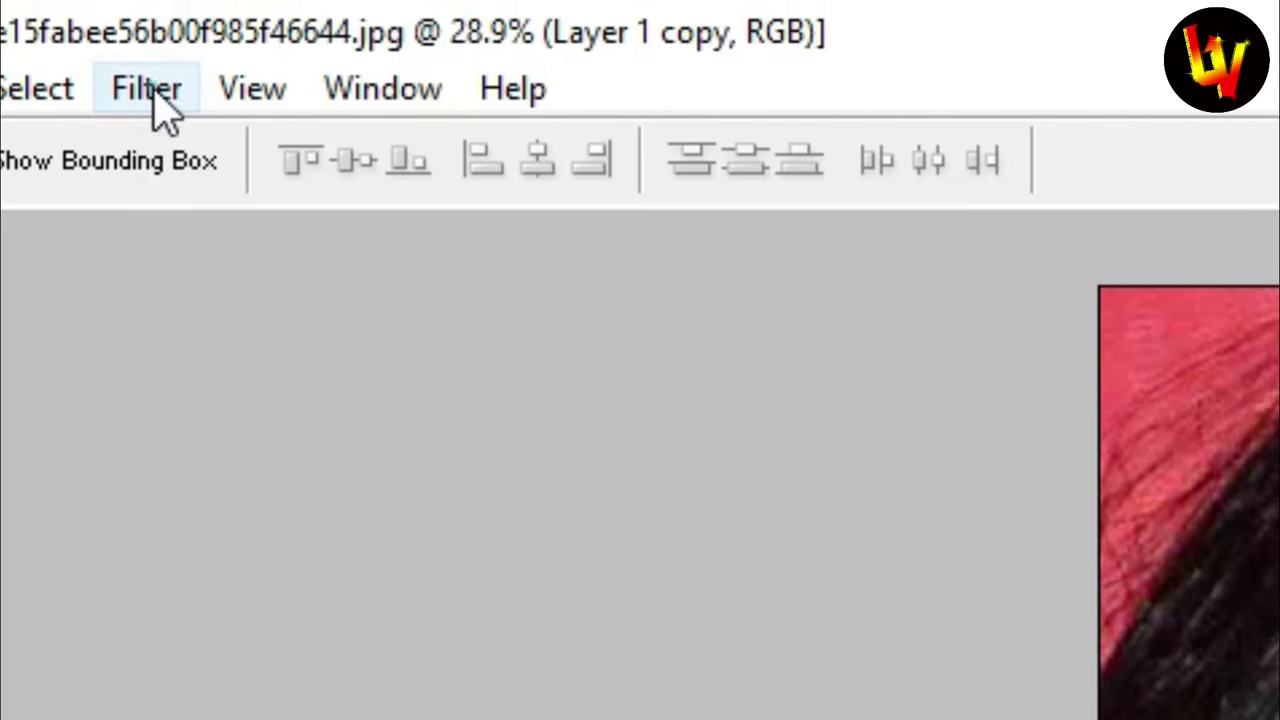
# - Preview a Gaussian Blur from Filter > Blur on Layer 1 copy, with radius 42.0 px
pyautogui.click(163, 112)
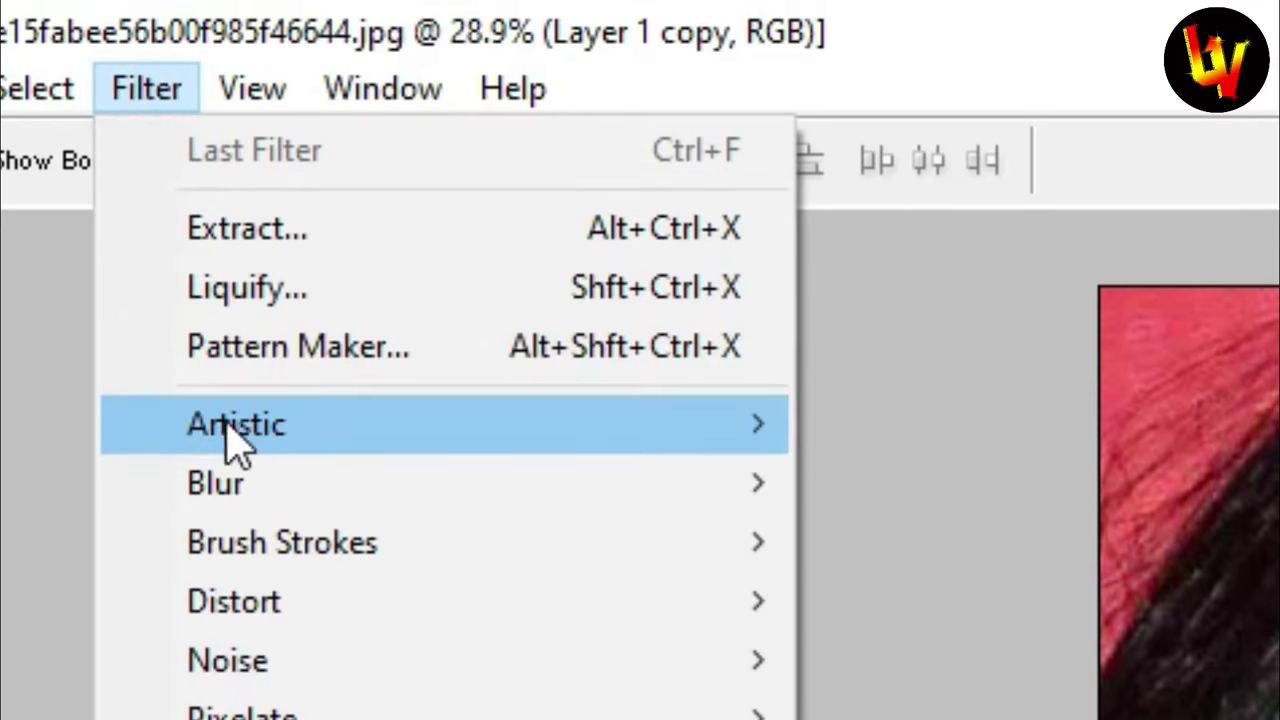
pyautogui.moveTo(230, 484)
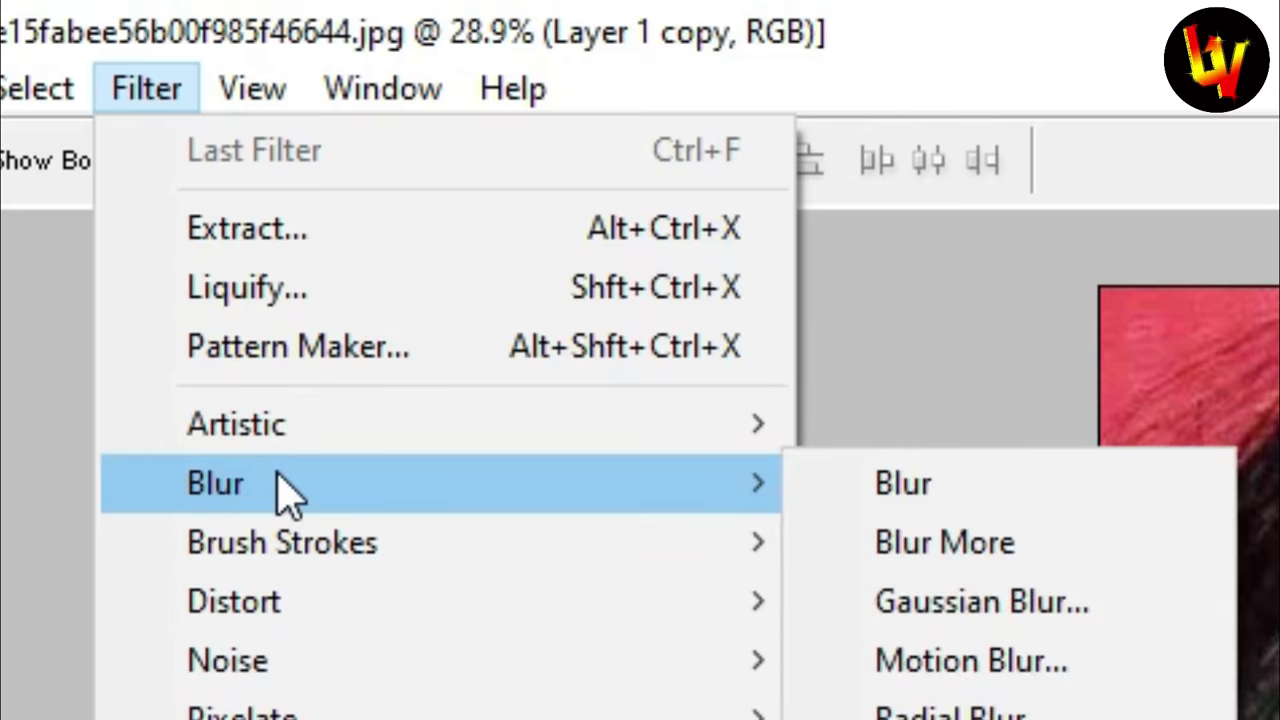
pyautogui.click(290, 490)
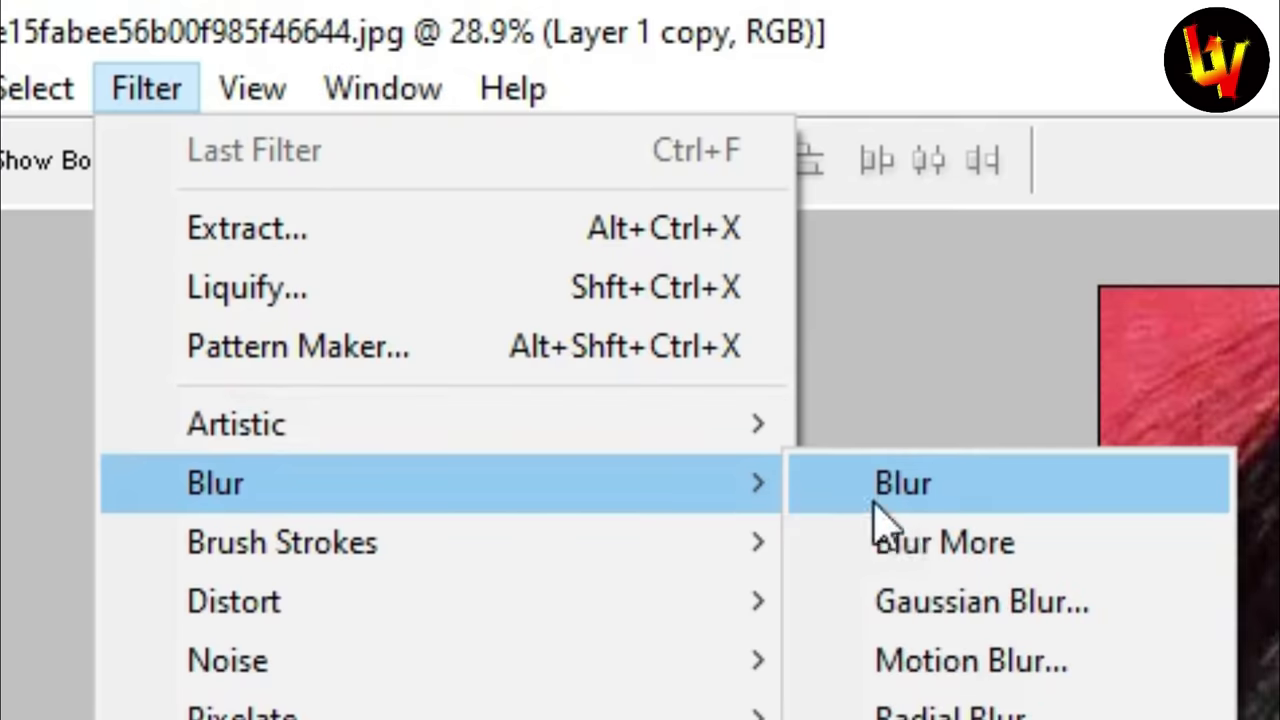
pyautogui.click(930, 615)
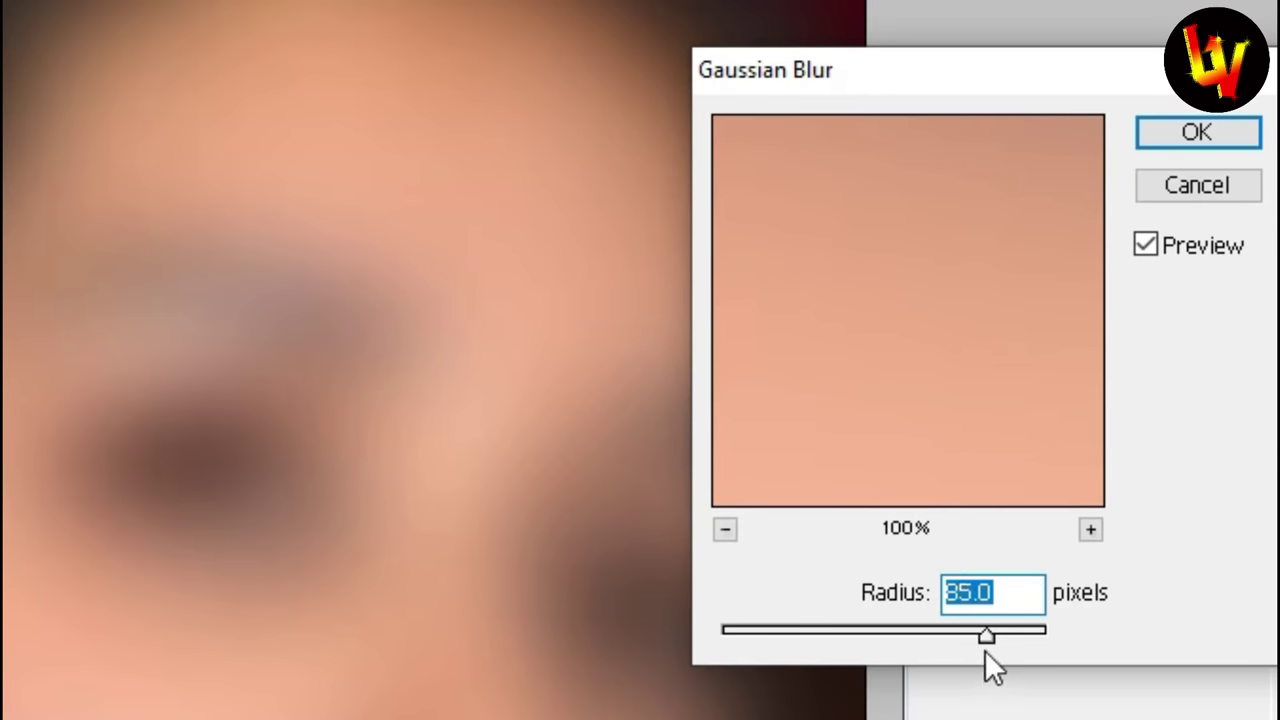
pyautogui.click(926, 631)
pyautogui.press('Up')
pyautogui.press('Up')
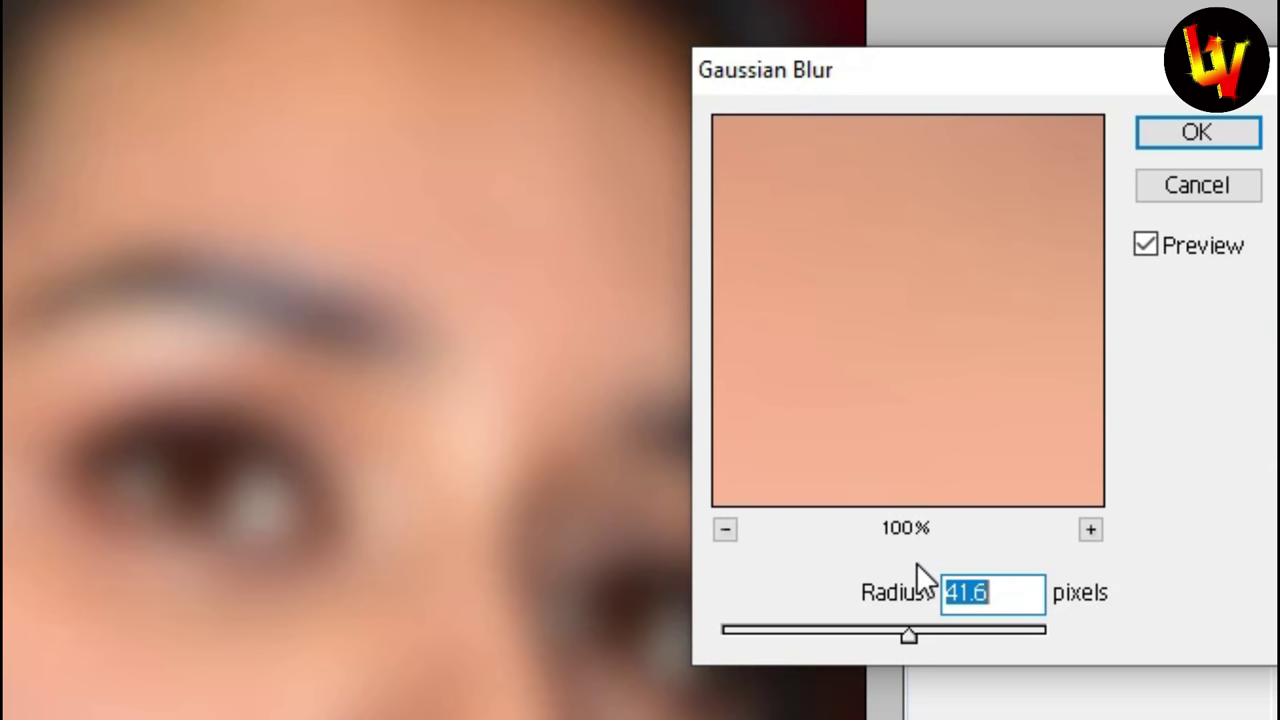
pyautogui.press('Up')
pyautogui.press('Up')
pyautogui.press('Up')
pyautogui.press('Up')
pyautogui.press('Up')
pyautogui.press('Down')
# - Apply the 42 px blur and hide Layer 1 copy behind an all-black layer mask
pyautogui.click(1205, 133)
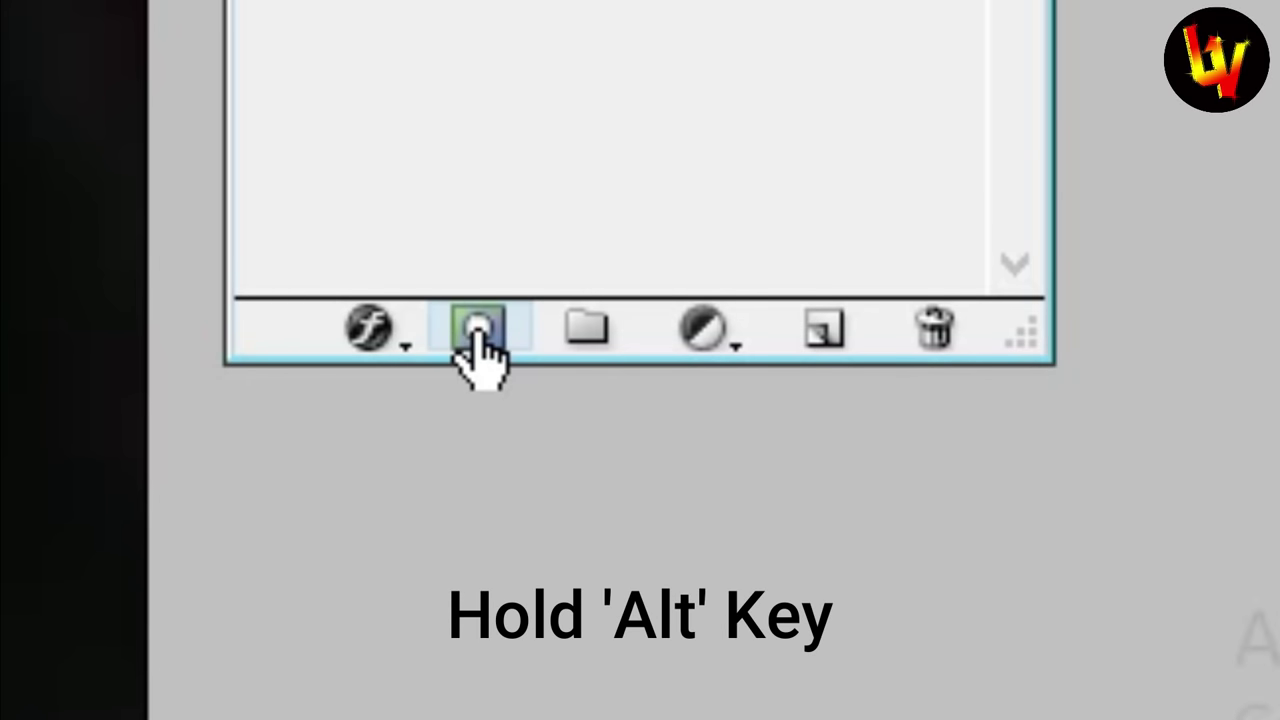
pyautogui.keyDown('alt'); pyautogui.click(476, 332); pyautogui.keyUp('alt')
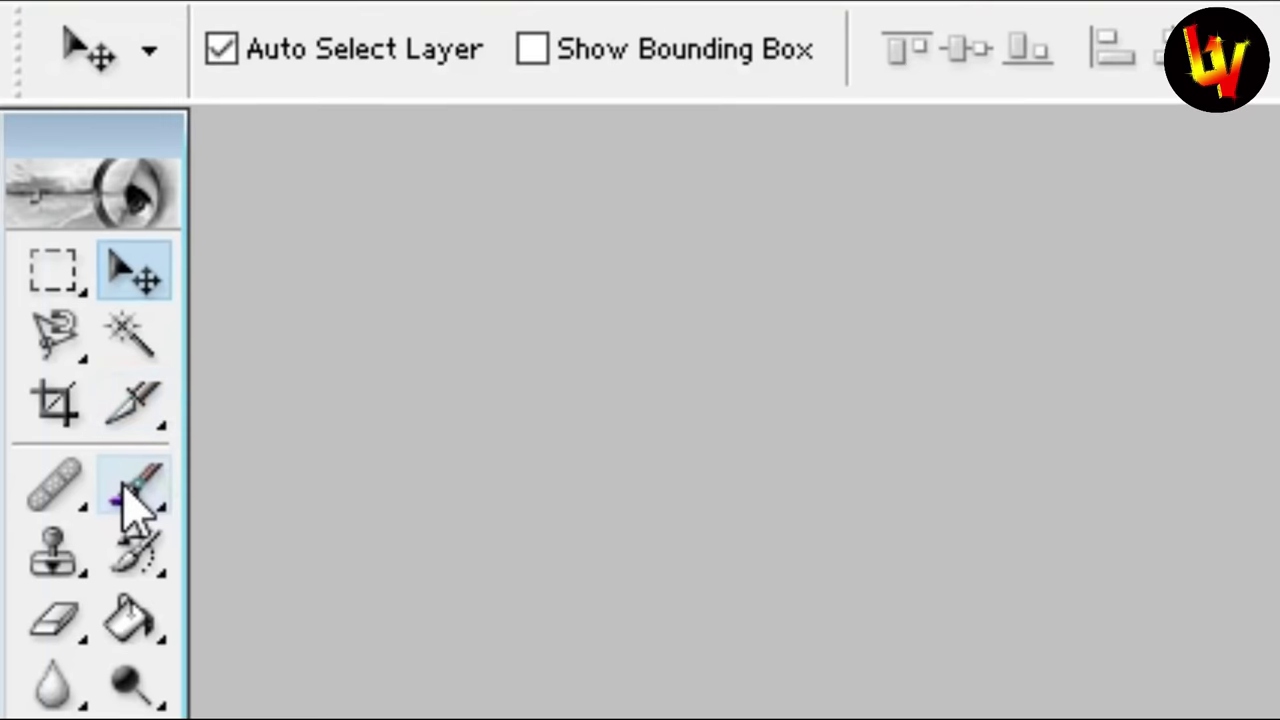
pyautogui.click(29, 136)
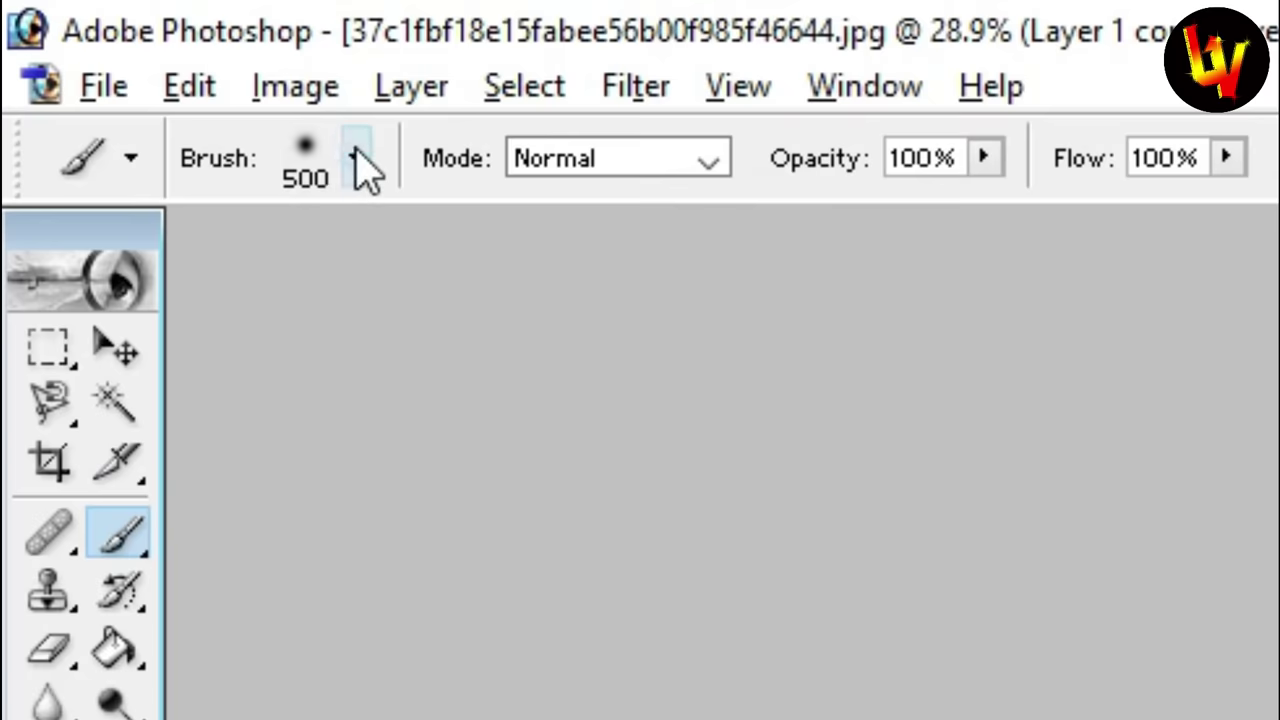
# - Set the brush to a 17 px soft tip at 39% opacity
pyautogui.click(358, 160)
pyautogui.click(374, 531)
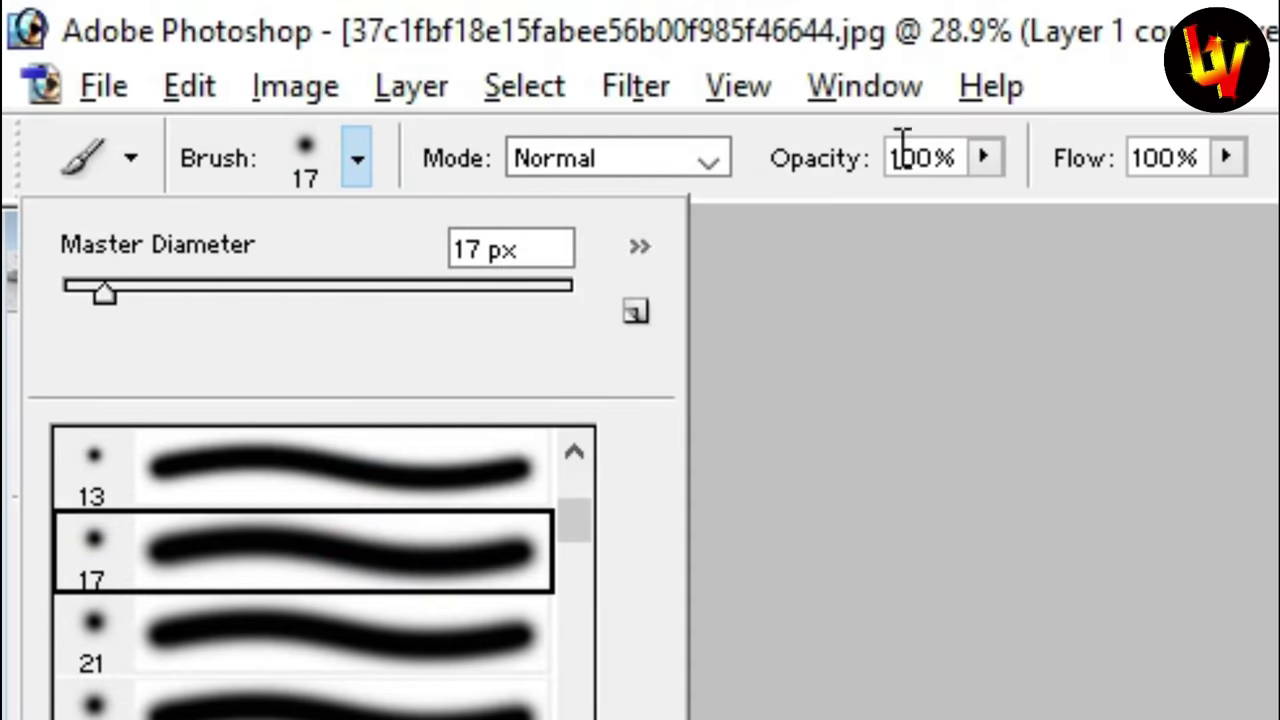
pyautogui.click(984, 162)
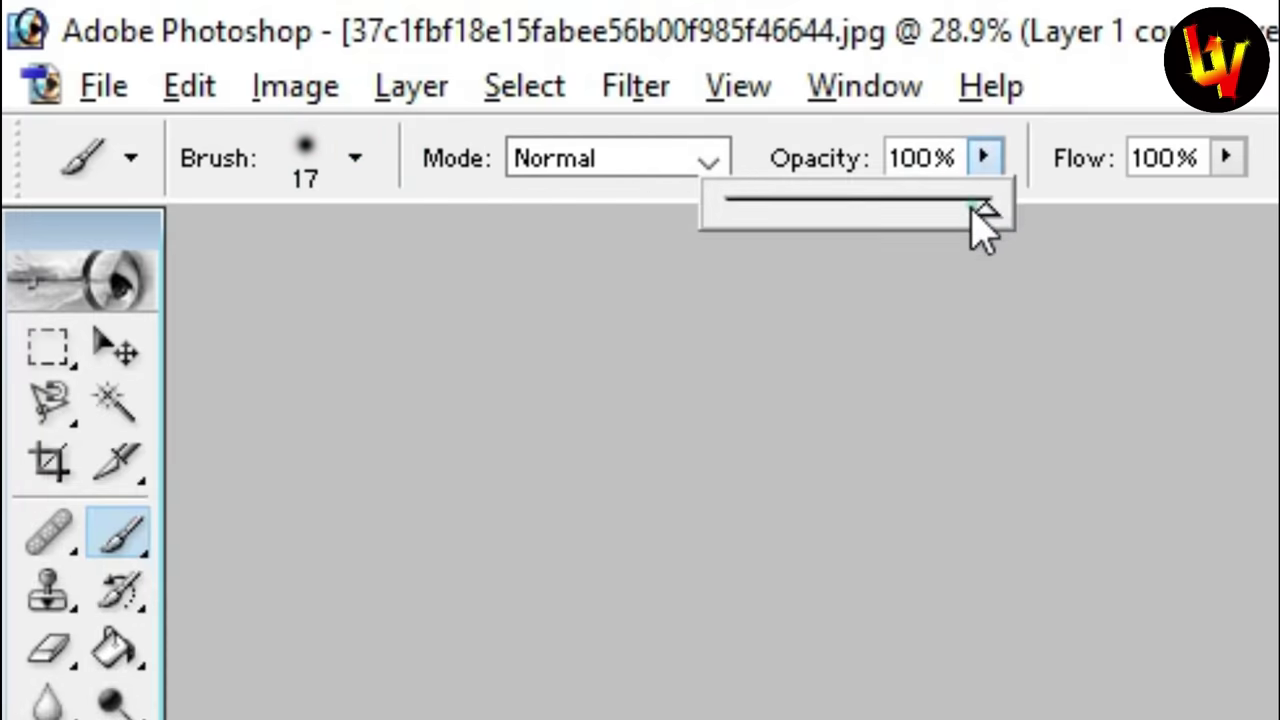
pyautogui.moveTo(984, 212)
pyautogui.mouseDown()
pyautogui.moveTo(866, 226)
pyautogui.moveTo(828, 212)
pyautogui.mouseUp()
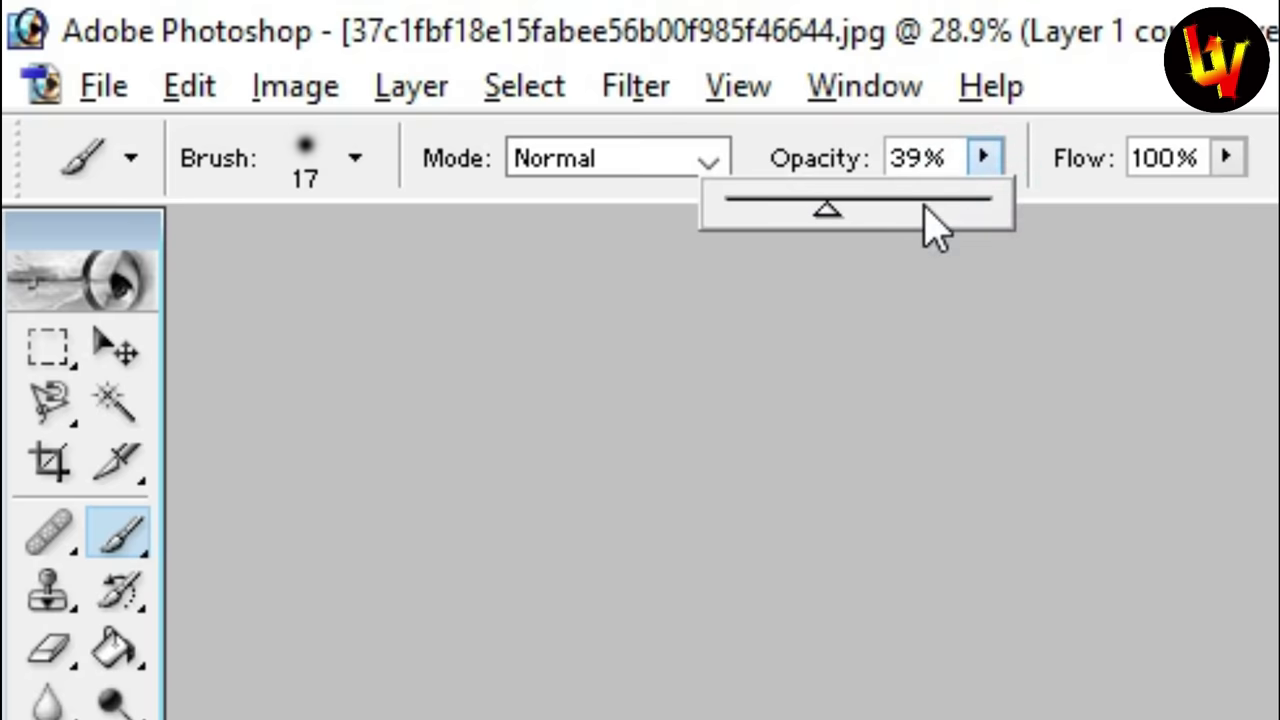
pyautogui.click(1134, 259)
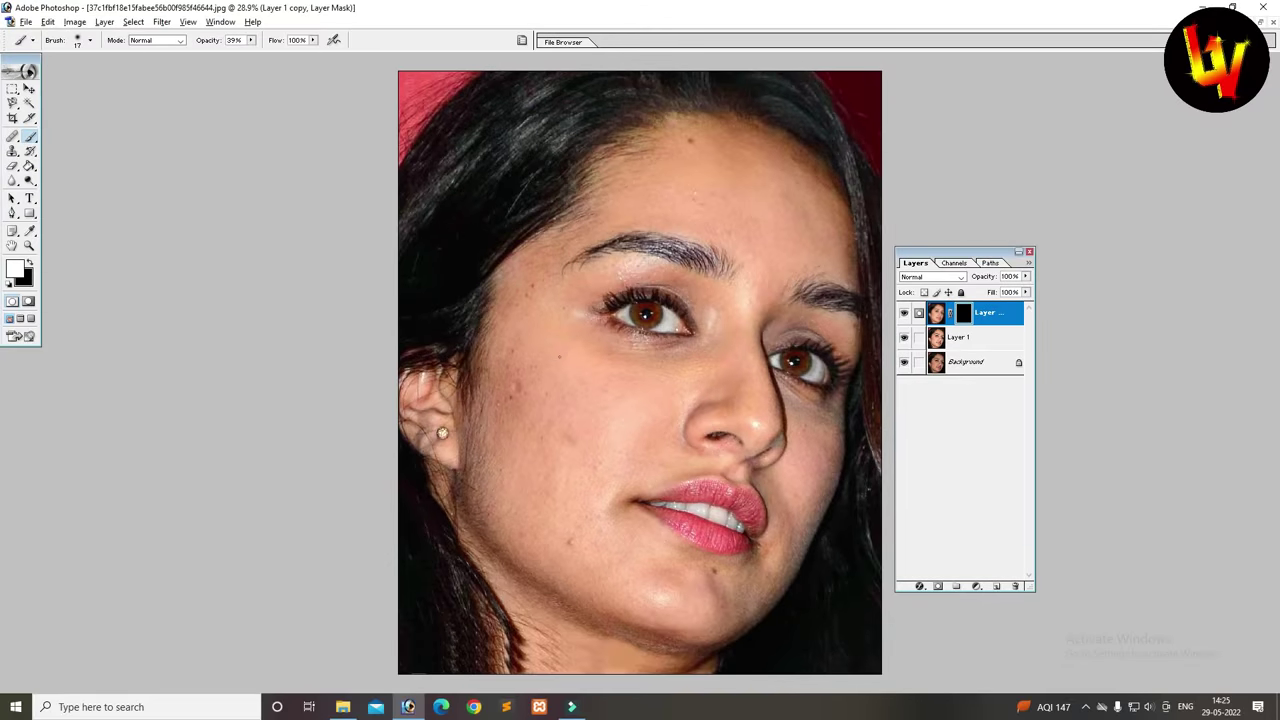
# - With a 500 px brush, zoom in and paint the blur over the left cheek and freckled patch
pyautogui.press(']')
pyautogui.press(']')
pyautogui.press(']')
pyautogui.press('[')
pyautogui.press('[')
pyautogui.press('[')
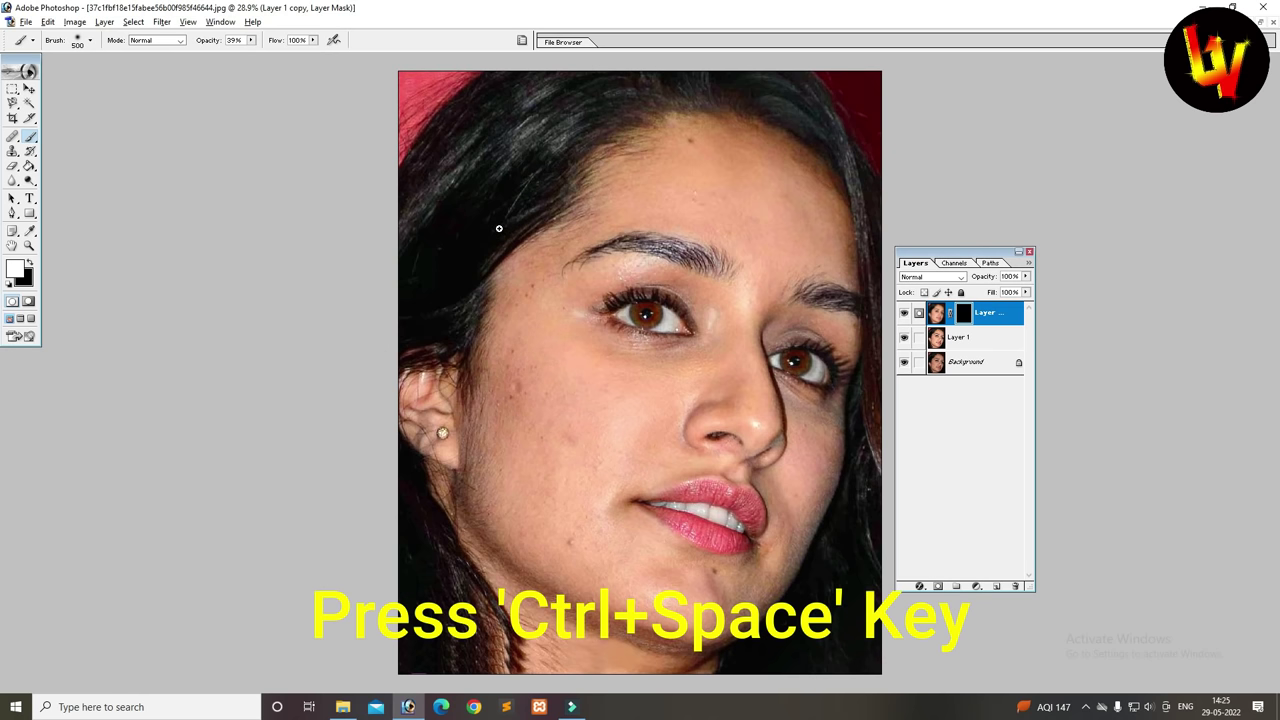
pyautogui.moveTo(440, 195); pyautogui.dragTo(850, 542)
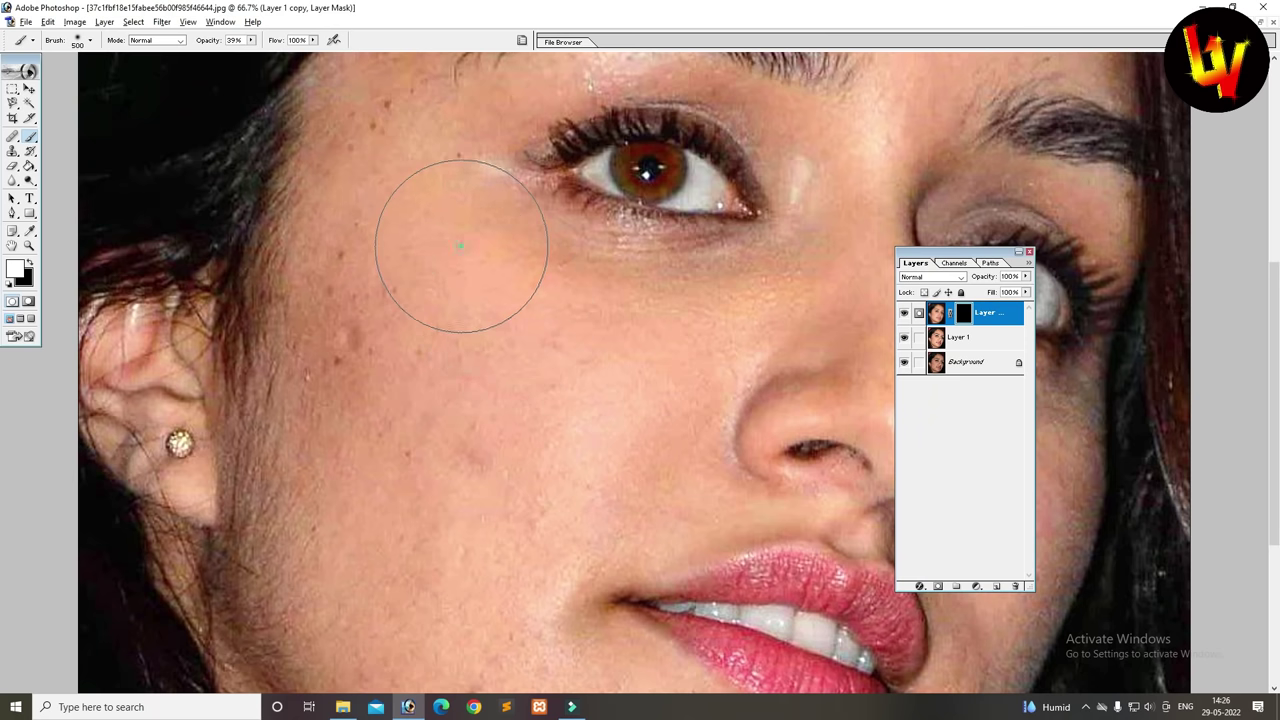
pyautogui.moveTo(406, 249); pyautogui.dragTo(470, 340)
pyautogui.moveTo(428, 281); pyautogui.dragTo(411, 365)
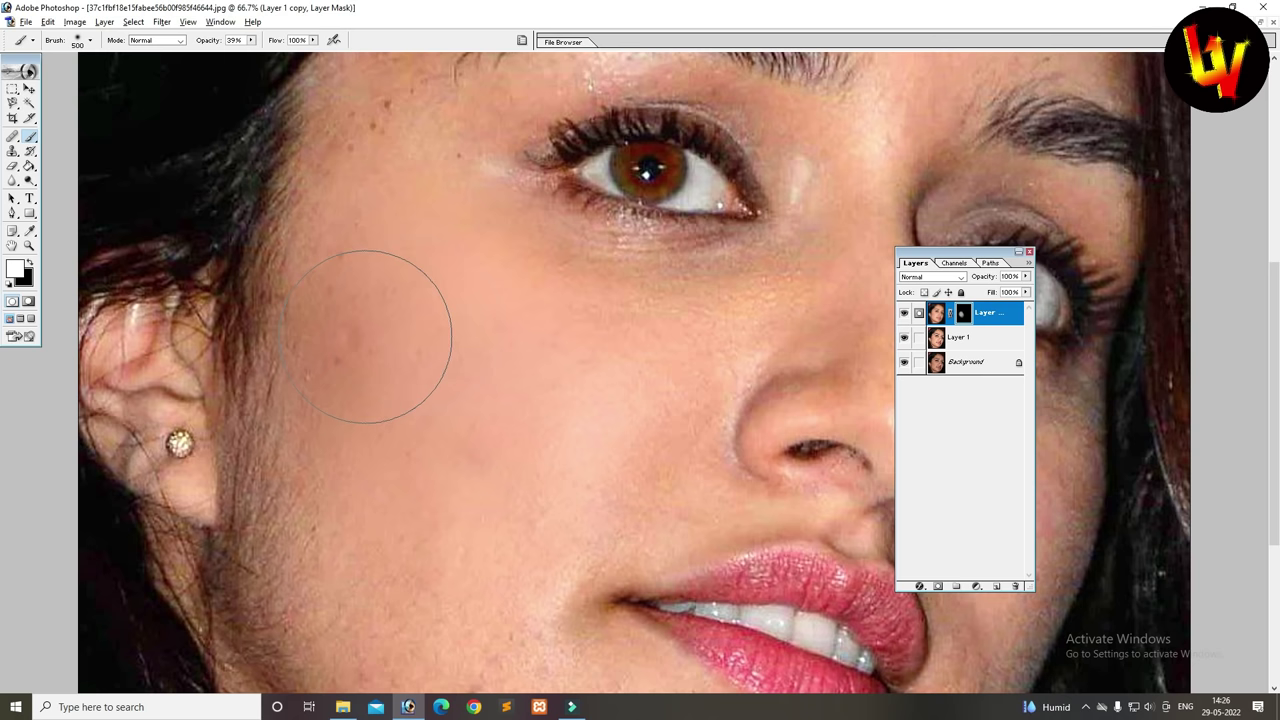
pyautogui.moveTo(366, 331); pyautogui.dragTo(362, 370)
pyautogui.click(366, 349)
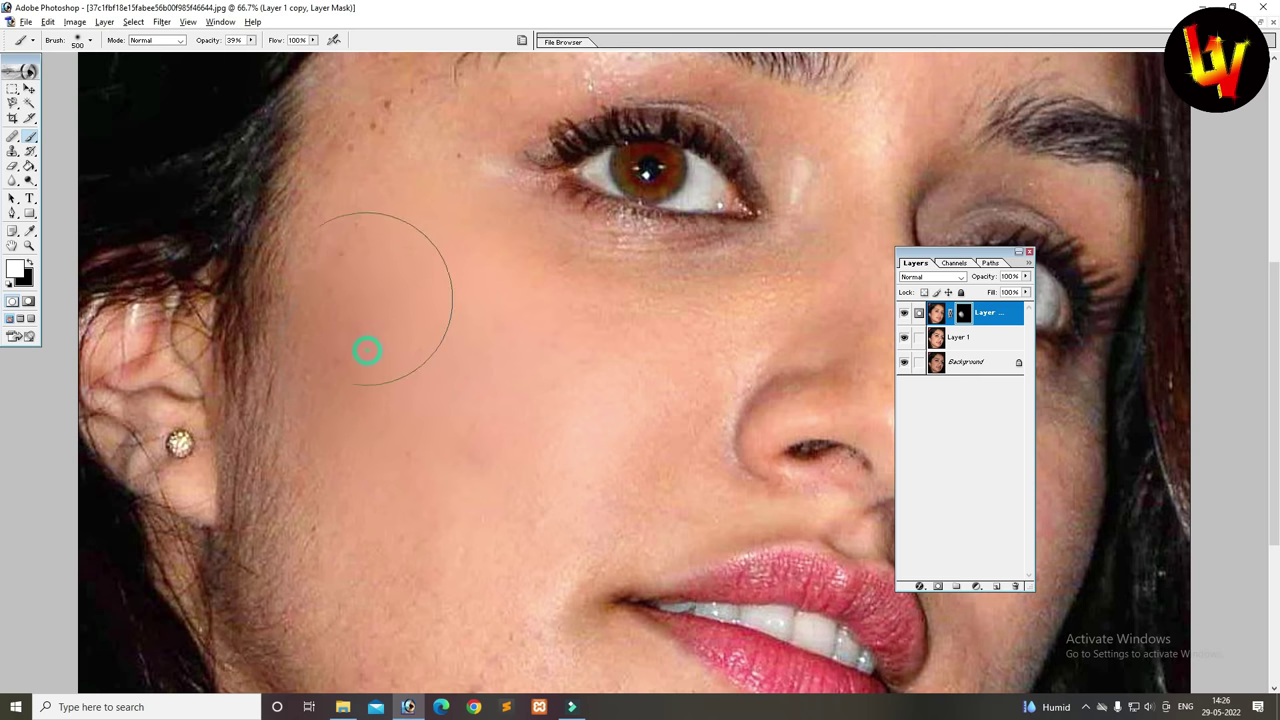
pyautogui.click(389, 148)
pyautogui.moveTo(389, 148)
pyautogui.mouseDown()
pyautogui.moveTo(414, 129)
pyautogui.moveTo(400, 143)
pyautogui.moveTo(400, 114)
pyautogui.moveTo(384, 132)
pyautogui.mouseUp()
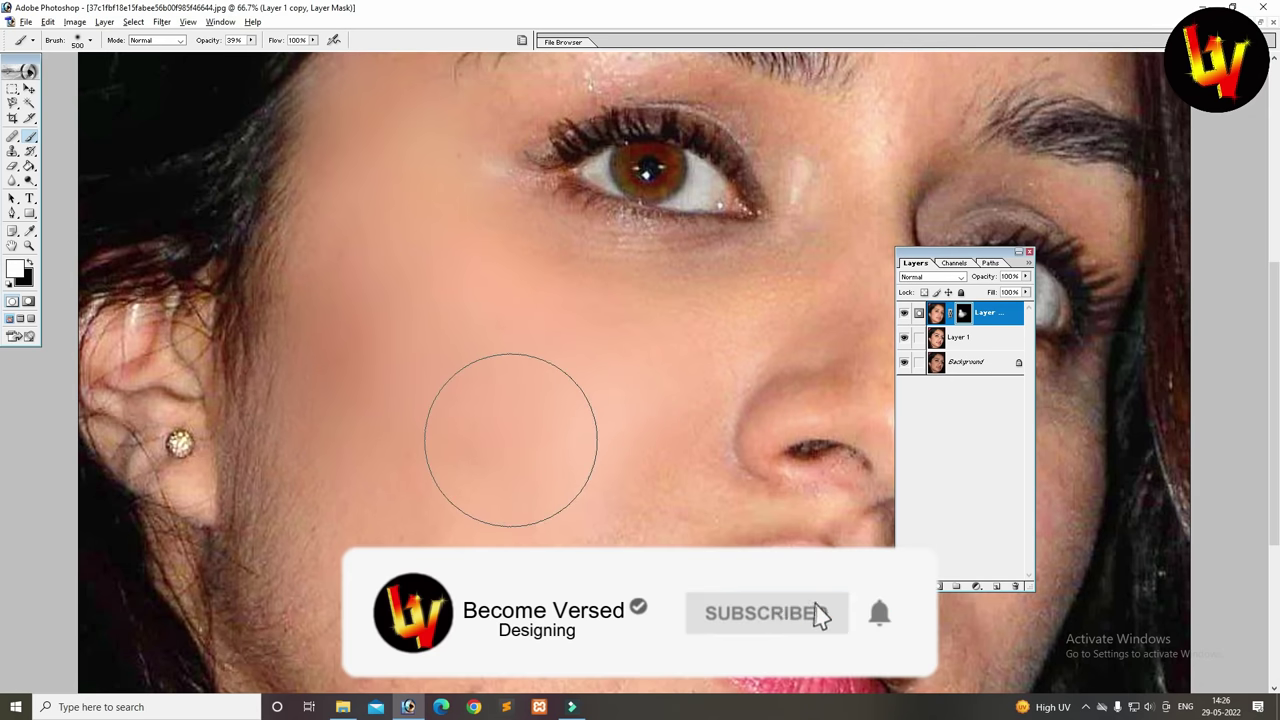
# - Pan to the lower face, fade a dark cheek blemish, and reduce the brush to 250 px
pyautogui.press('space')
pyautogui.moveTo(515, 427)
pyautogui.mouseDown()
pyautogui.moveTo(490, 400)
pyautogui.moveTo(565, 143)
pyautogui.mouseUp()
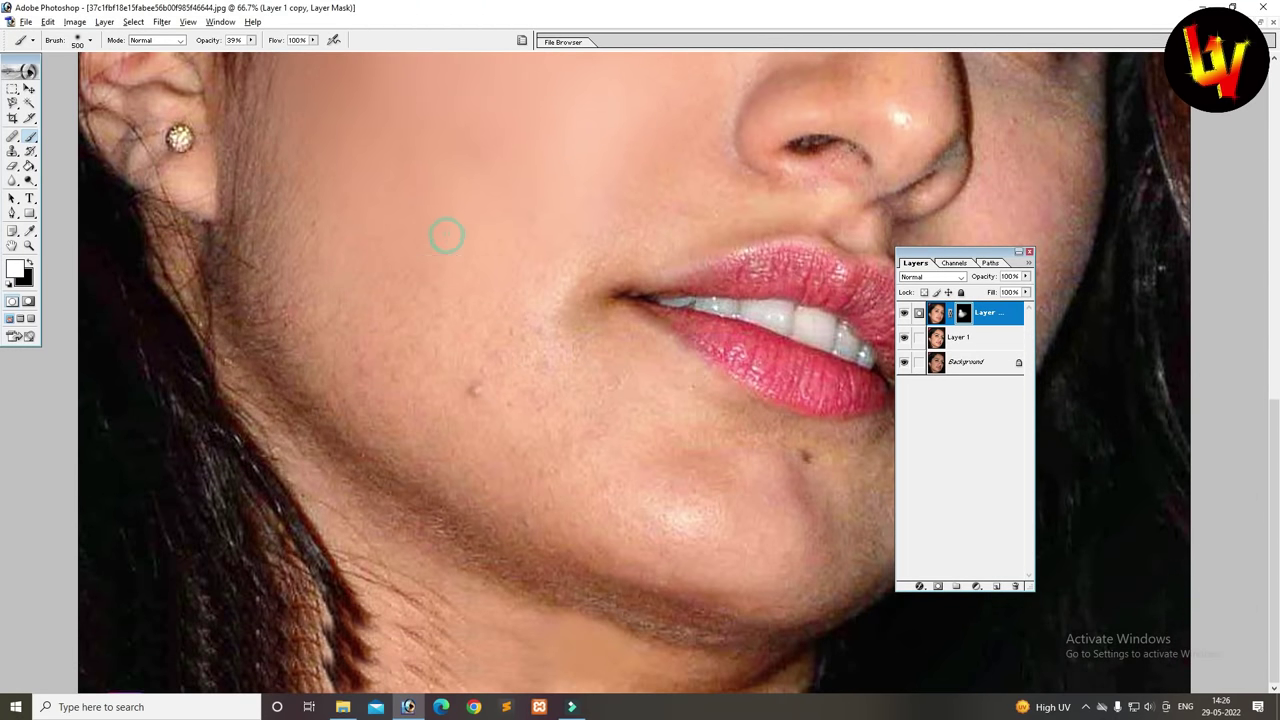
pyautogui.click(482, 400)
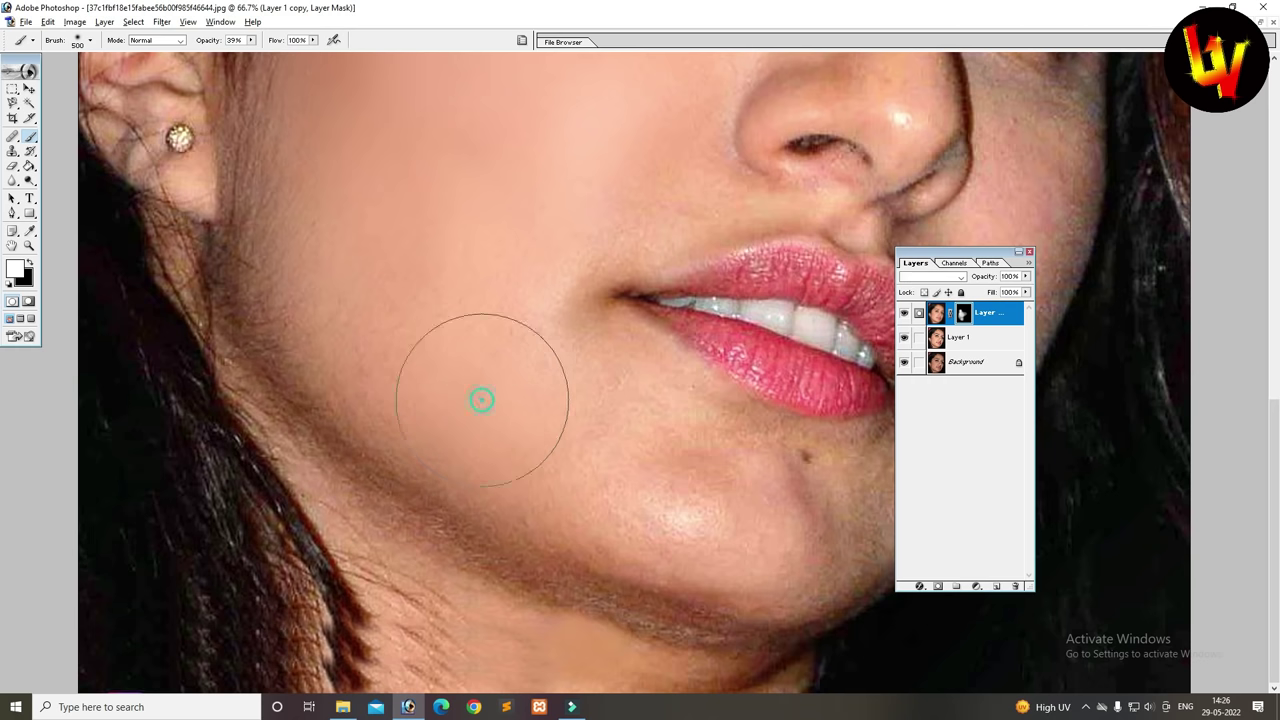
pyautogui.moveTo(575, 277); pyautogui.dragTo(543, 414)
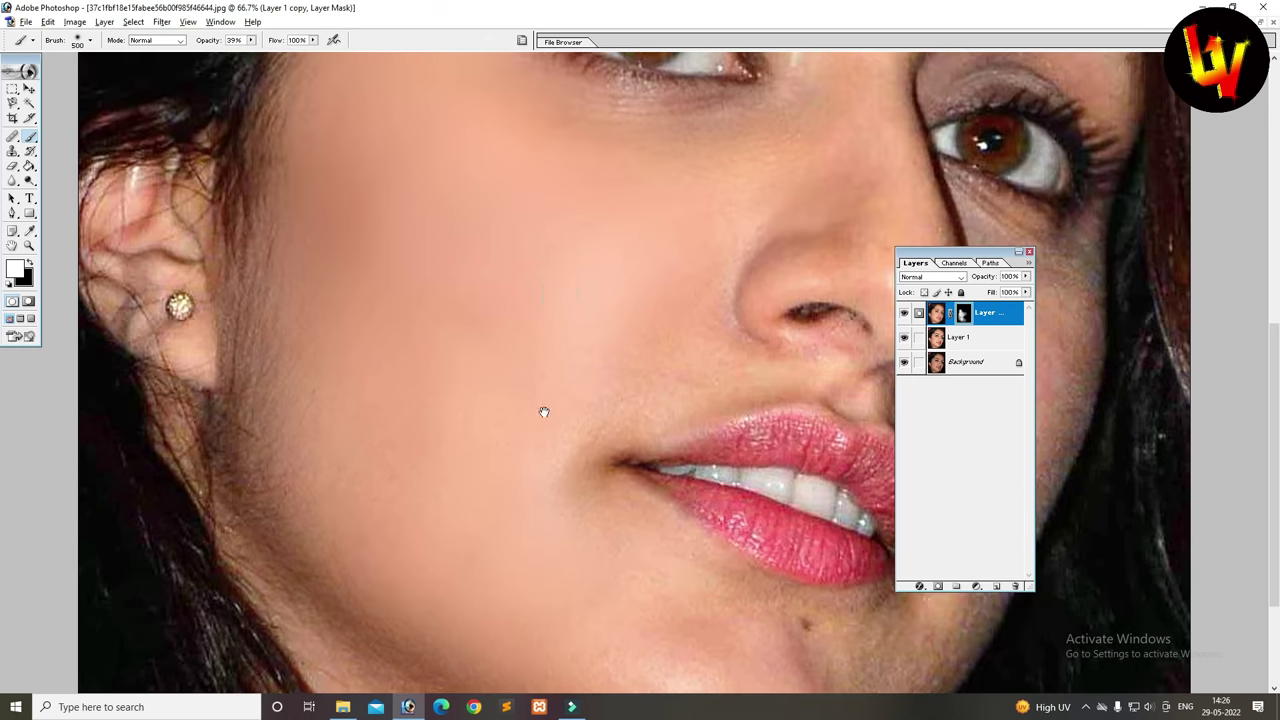
pyautogui.moveTo(595, 302); pyautogui.dragTo(595, 390)
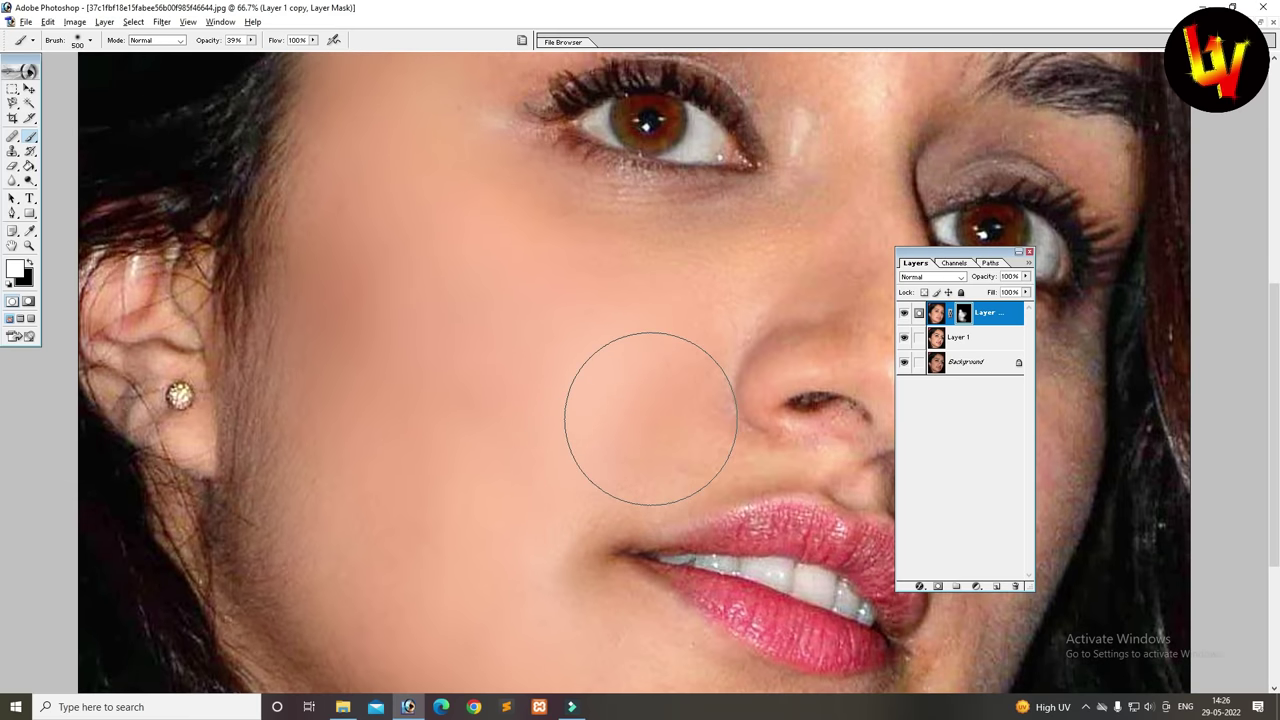
pyautogui.press('[')
pyautogui.press('[')
pyautogui.press('[')
pyautogui.moveTo(697, 222); pyautogui.dragTo(697, 302)
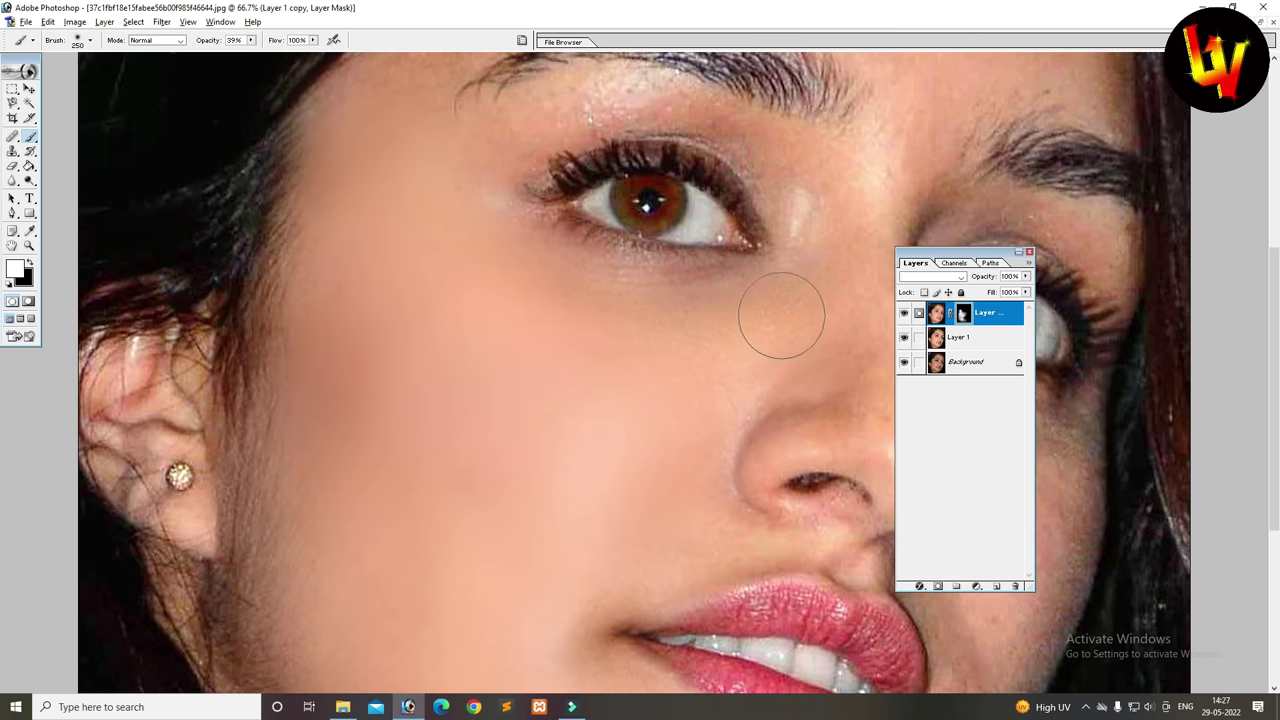
# - With a 175 px brush, paint the blur over the brow bone and forehead blemishes
pyautogui.scroll(3, 795, 305)
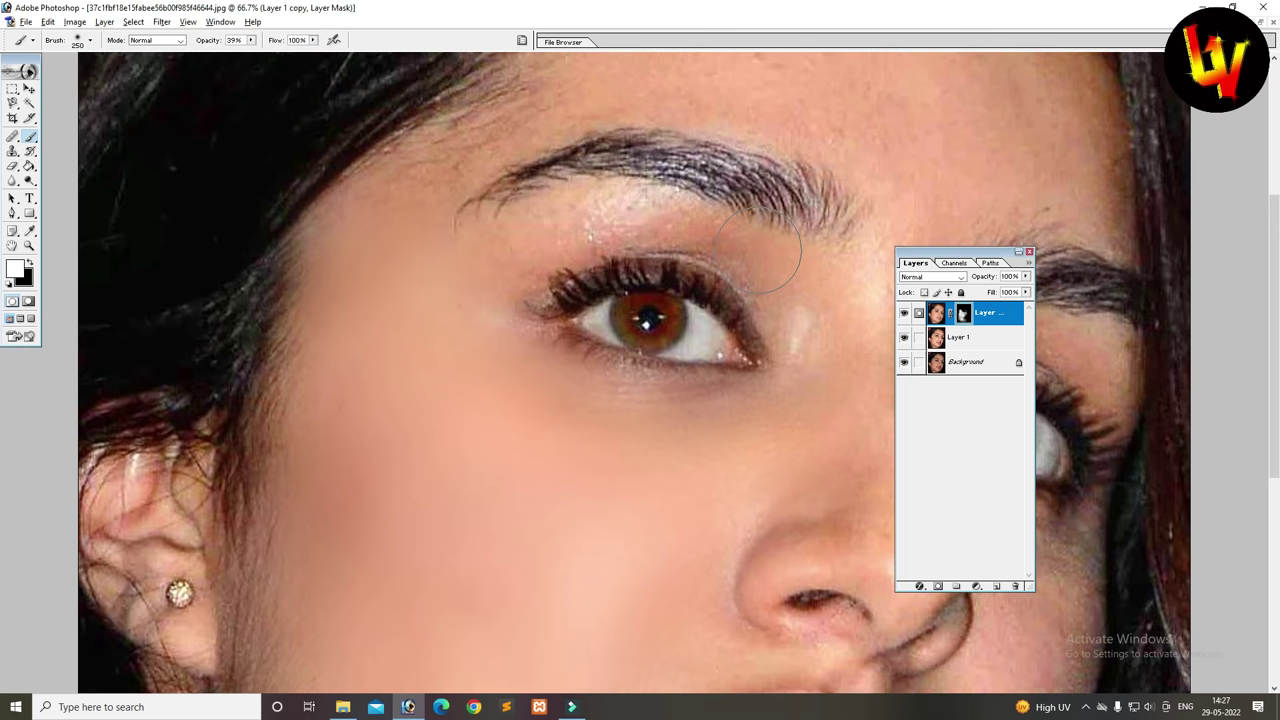
pyautogui.press('[')
pyautogui.press('[')
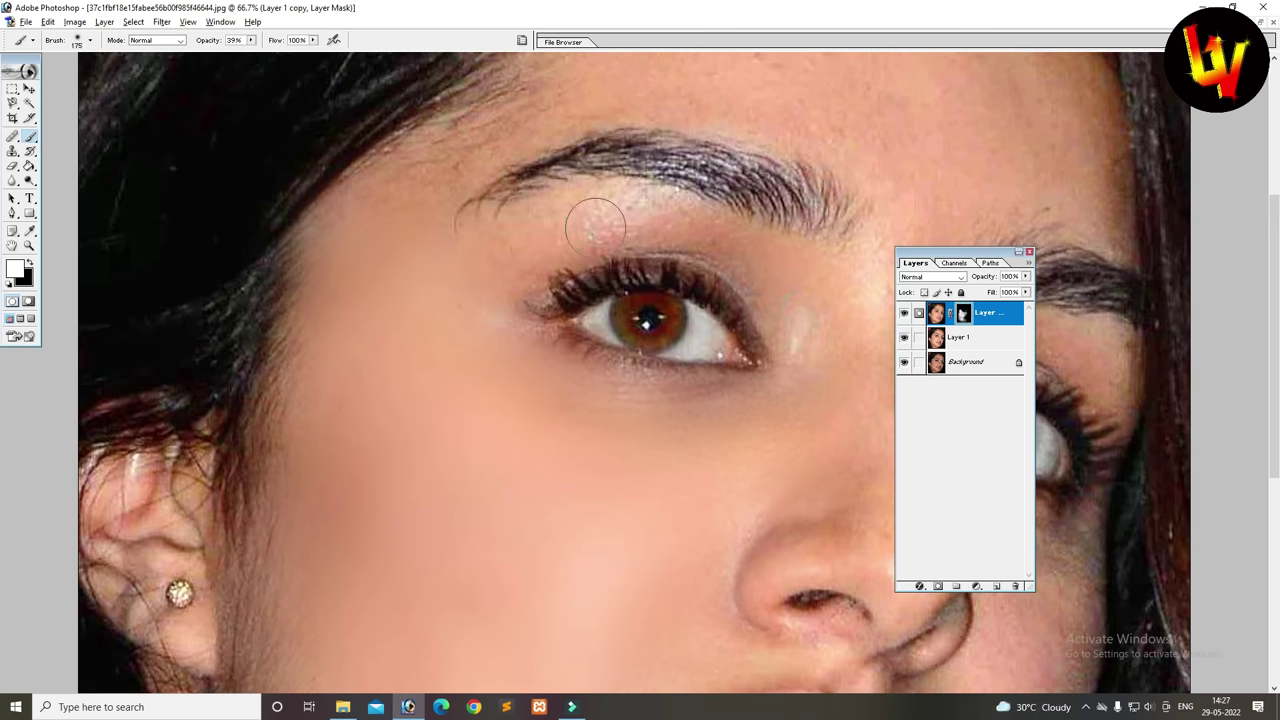
pyautogui.moveTo(600, 212); pyautogui.dragTo(680, 208)
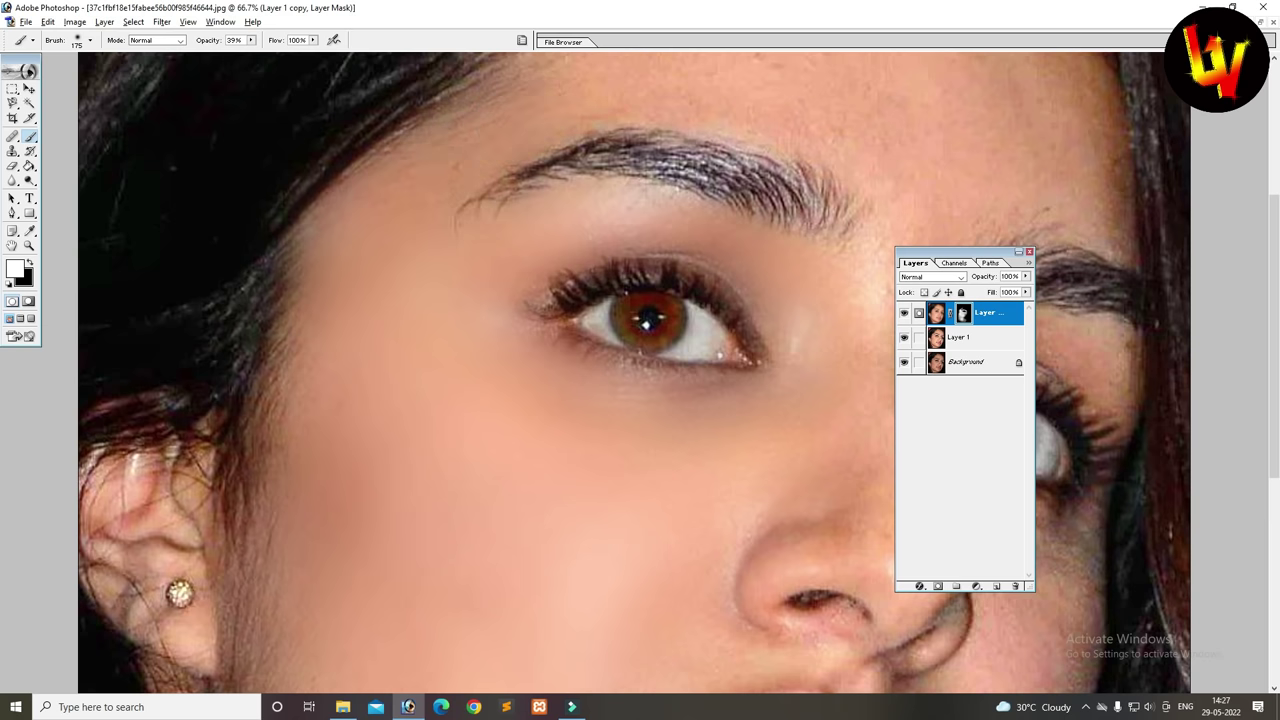
pyautogui.scroll(3, 748, 200)
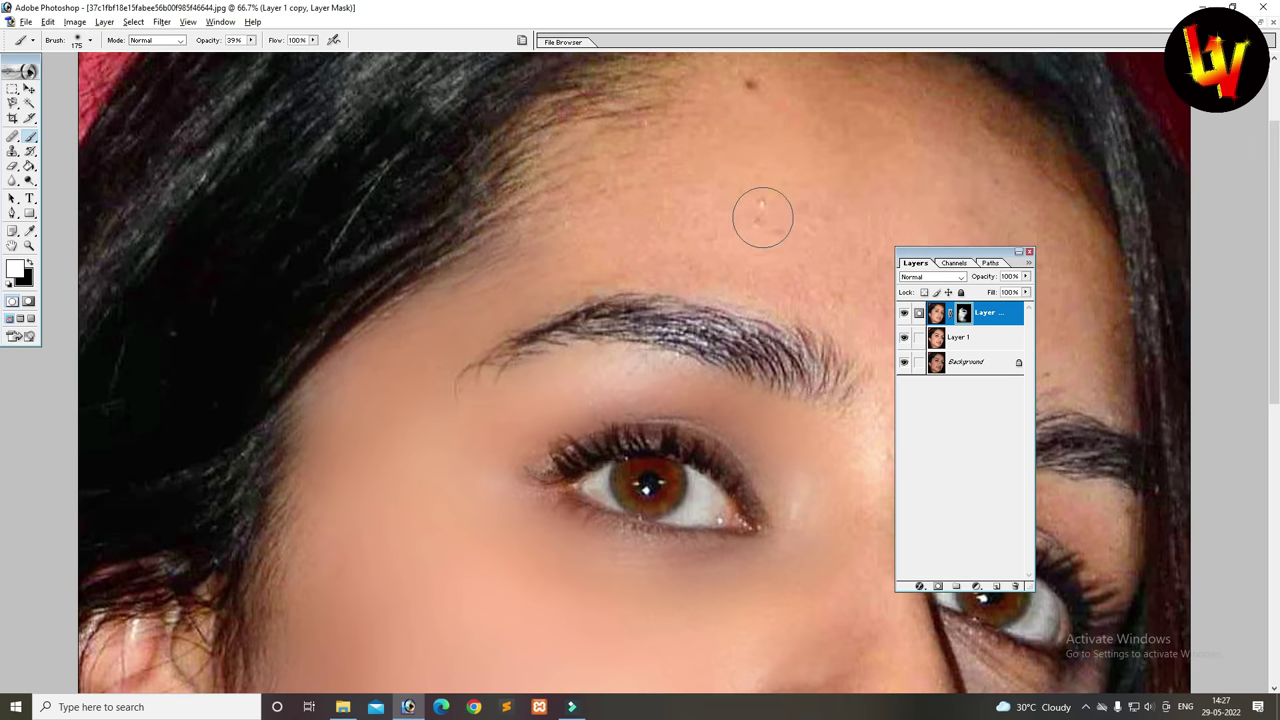
pyautogui.click(752, 206)
pyautogui.click(763, 206)
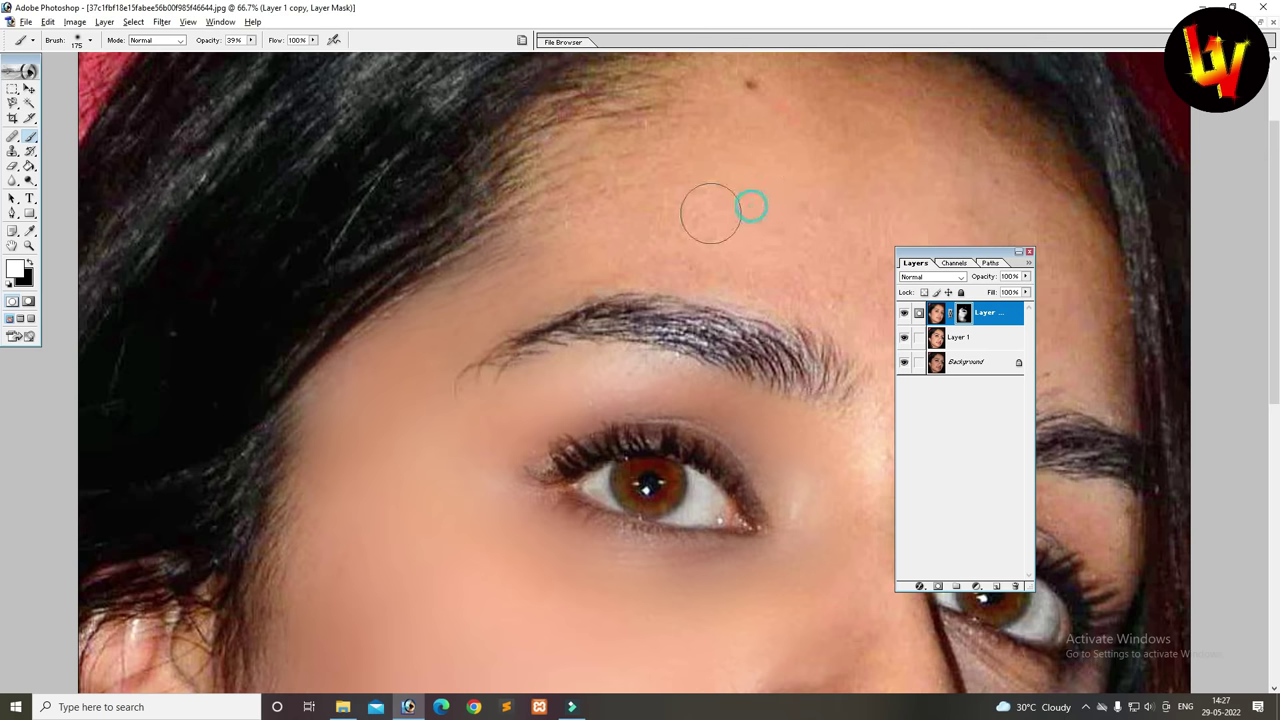
pyautogui.click(783, 205)
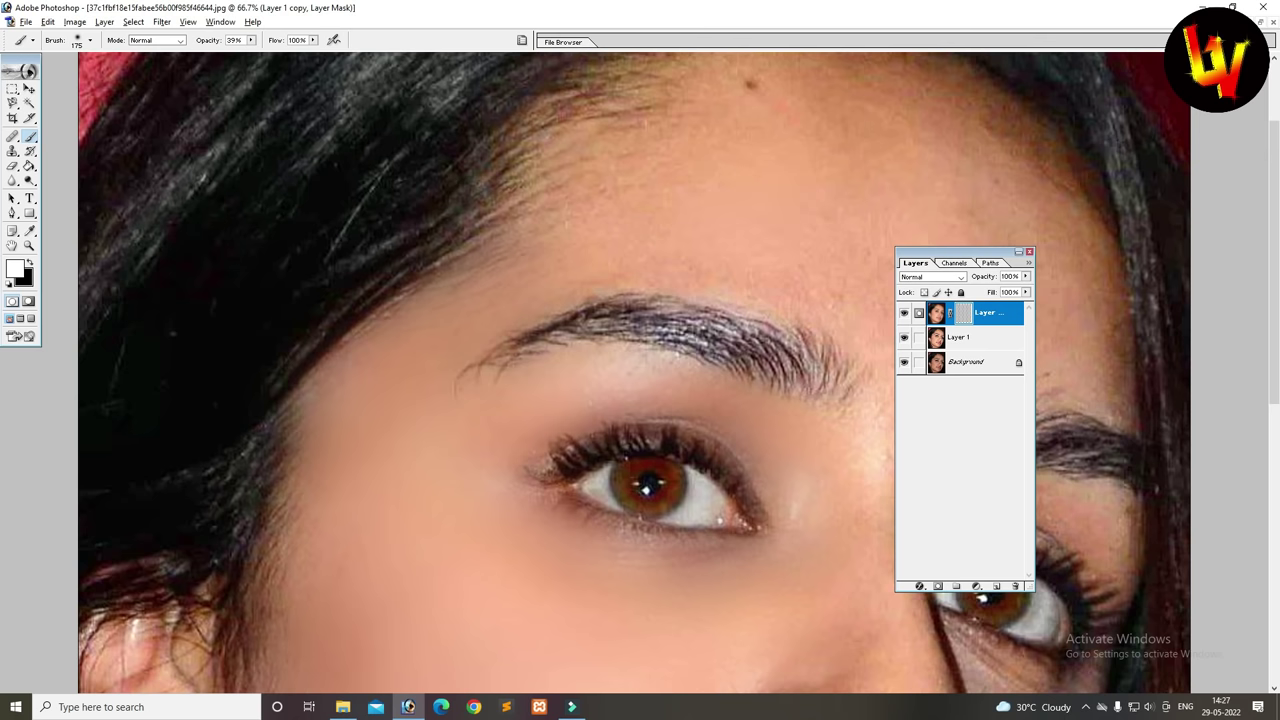
pyautogui.click(754, 191)
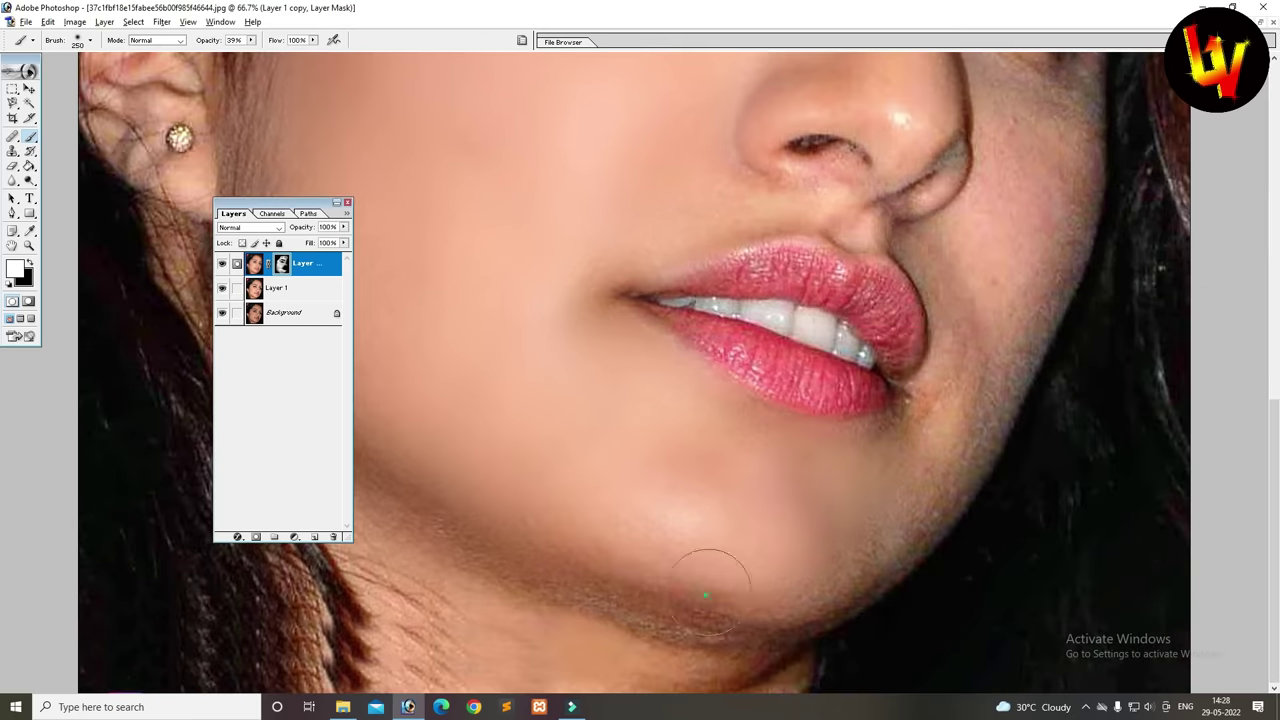
# - At 125 px, smooth the skin around the nostril, then fit the view and move the Layers palette aside
pyautogui.scroll(2, 1017, 284)
pyautogui.scroll(2, 937, 217)
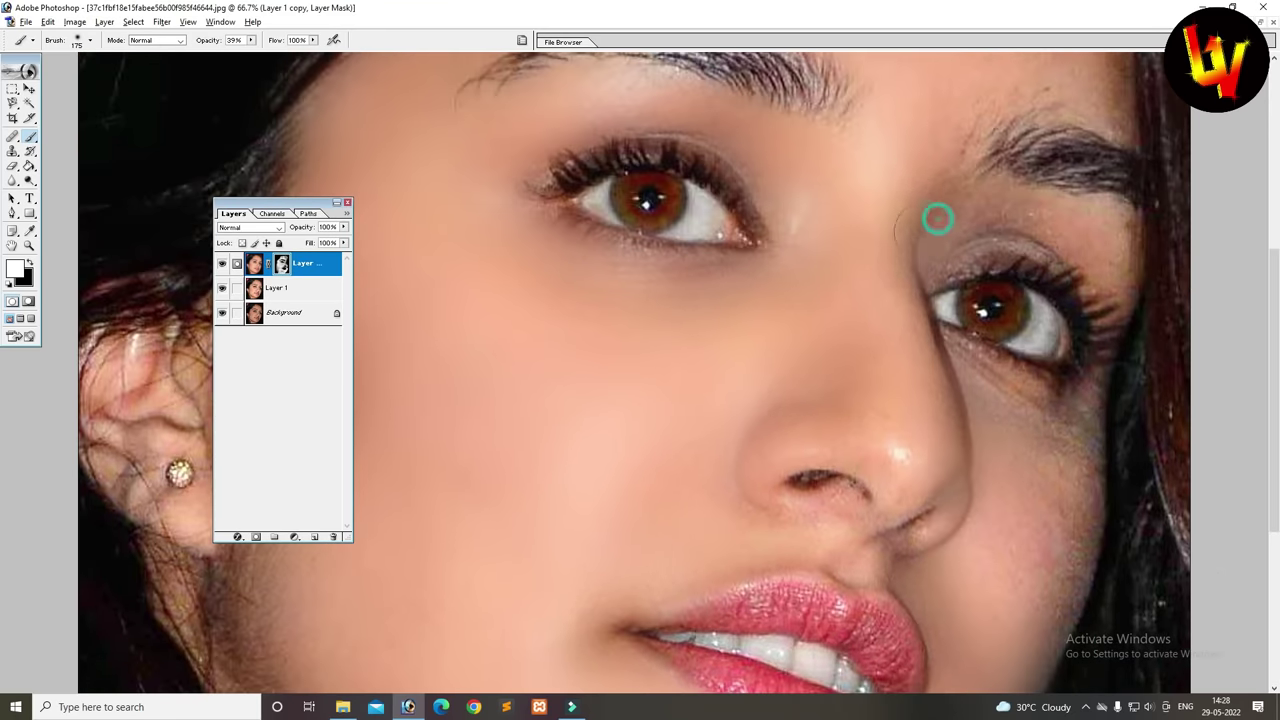
pyautogui.scroll(3, 937, 217)
pyautogui.scroll(-3, 1070, 540)
pyautogui.scroll(-3, 1070, 540)
pyautogui.press('[')
pyautogui.press('[')
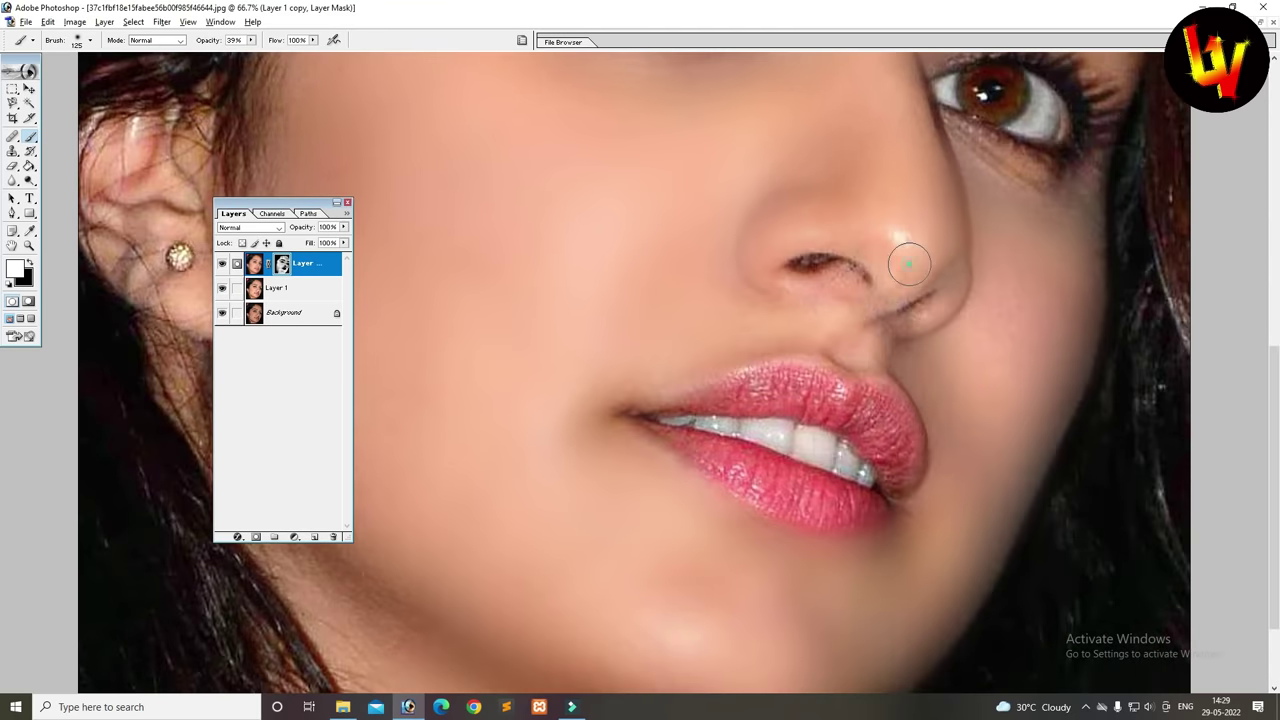
pyautogui.moveTo(825, 315)
pyautogui.mouseDown()
pyautogui.moveTo(766, 303)
pyautogui.moveTo(731, 266)
pyautogui.moveTo(877, 237)
pyautogui.moveTo(849, 237)
pyautogui.moveTo(765, 248)
pyautogui.moveTo(908, 251)
pyautogui.mouseUp()
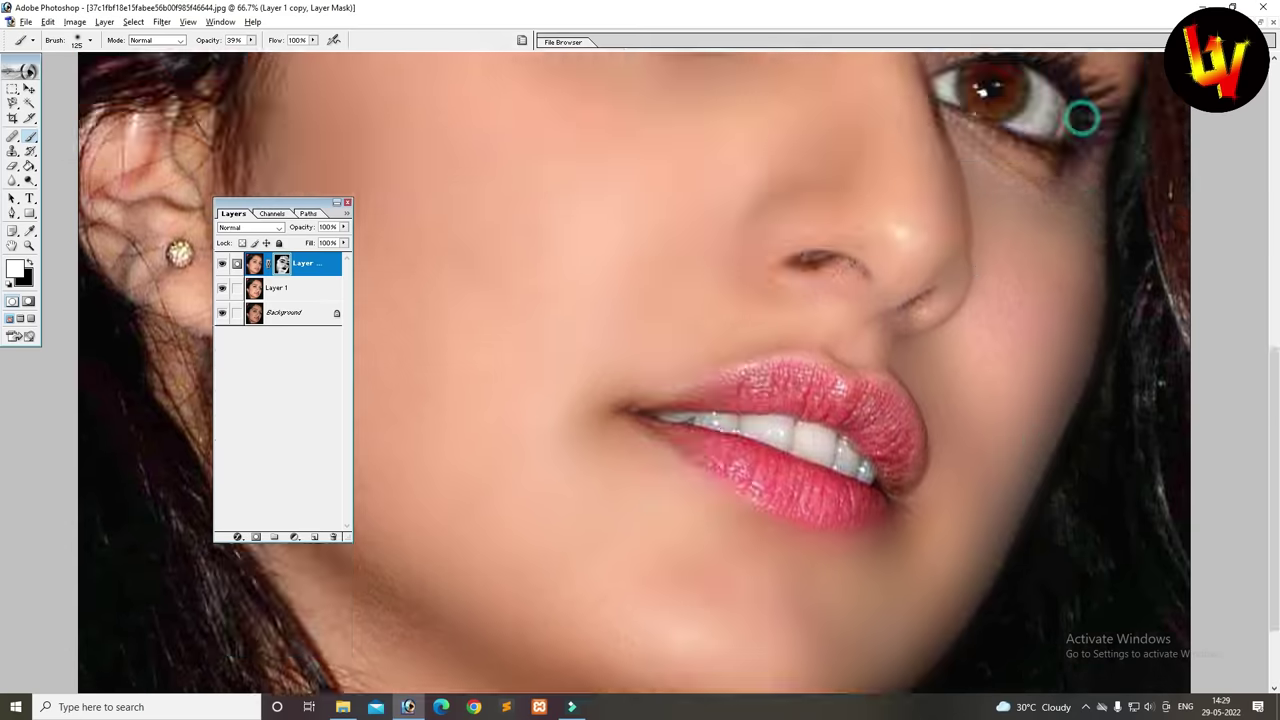
pyautogui.hotkey('ctrl', '0')
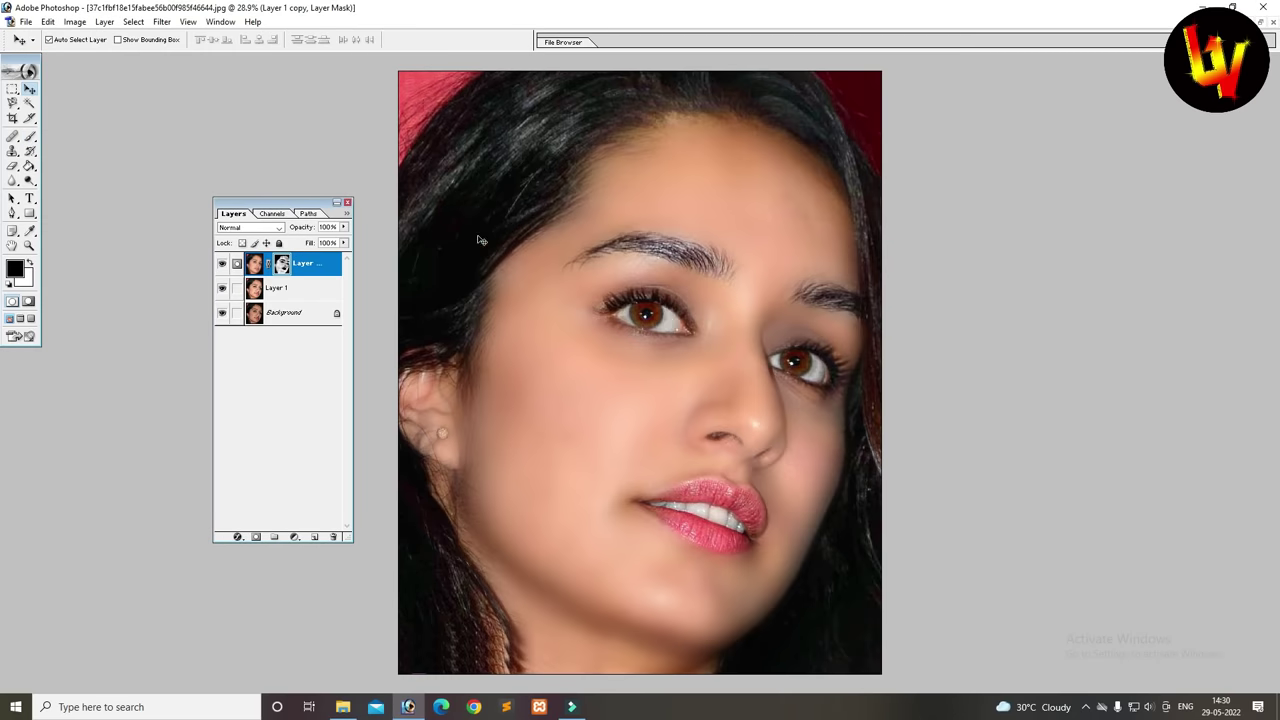
pyautogui.moveTo(288, 205)
pyautogui.mouseDown()
pyautogui.moveTo(1028, 213)
pyautogui.moveTo(992, 217)
pyautogui.mouseUp()
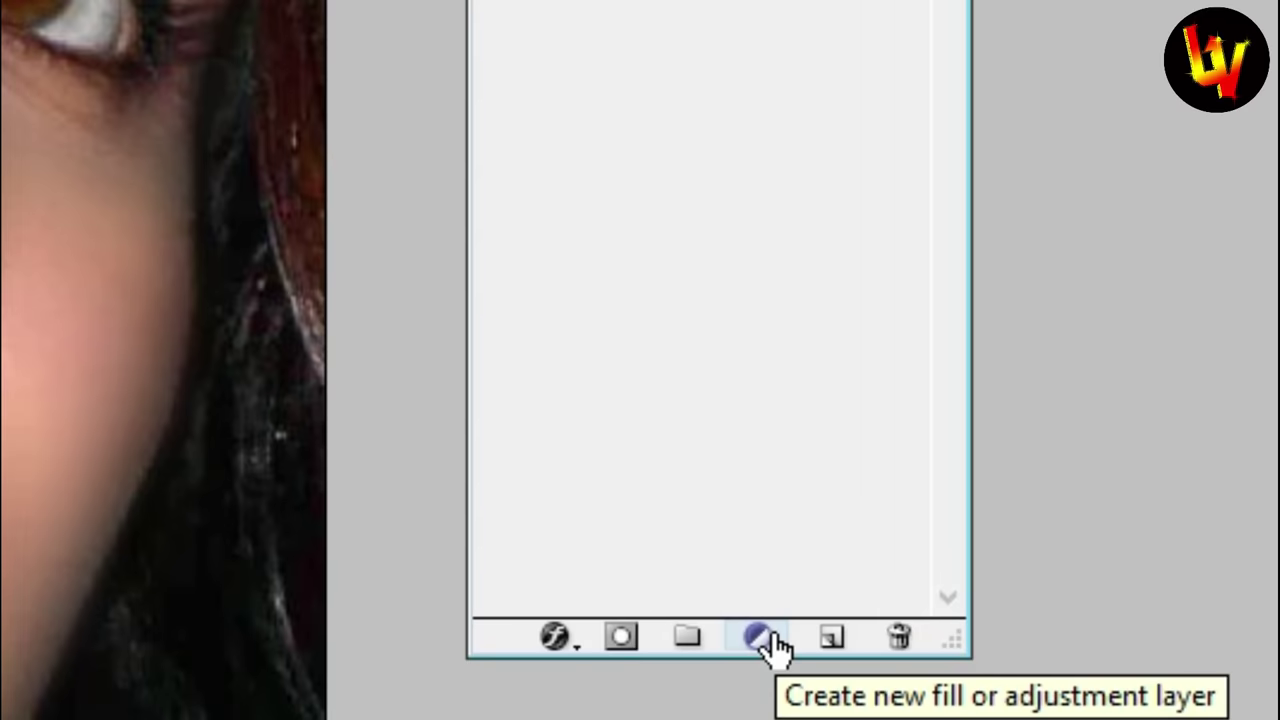
# - Add a Selective Color layer setting Yellows to Cyan +51, Yellow −51, Black +8
pyautogui.click(762, 638)
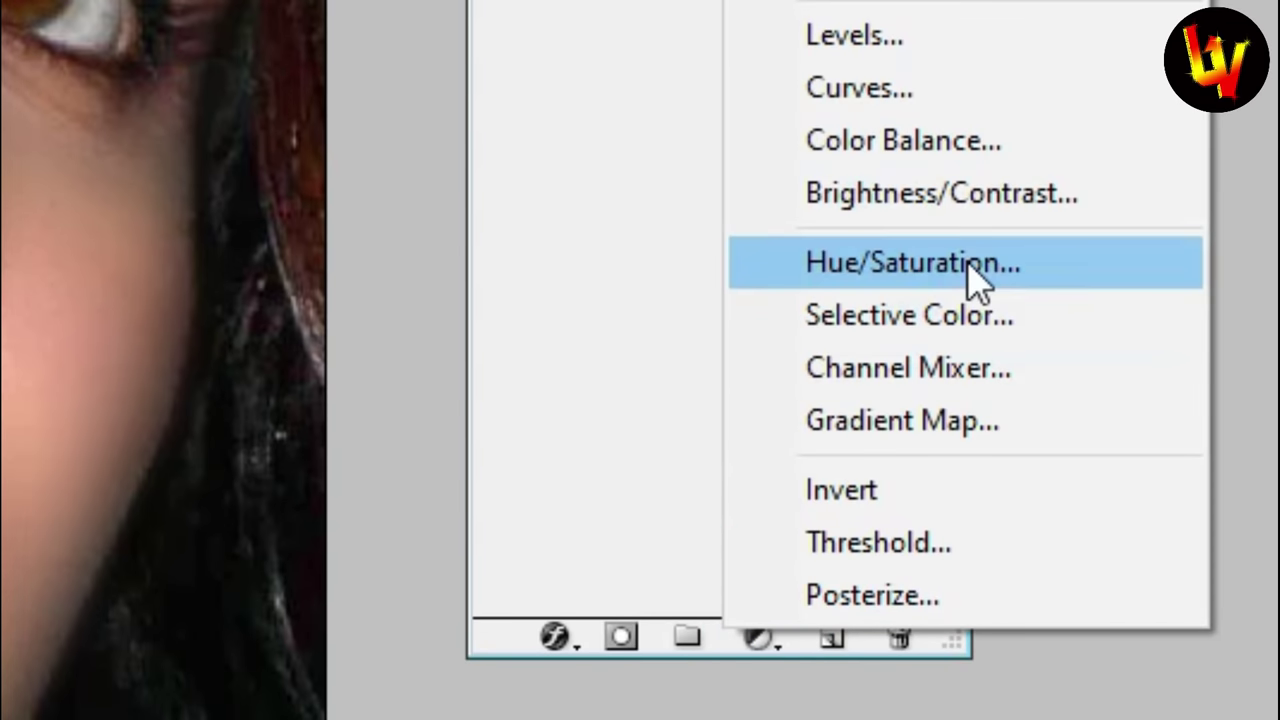
pyautogui.click(893, 323)
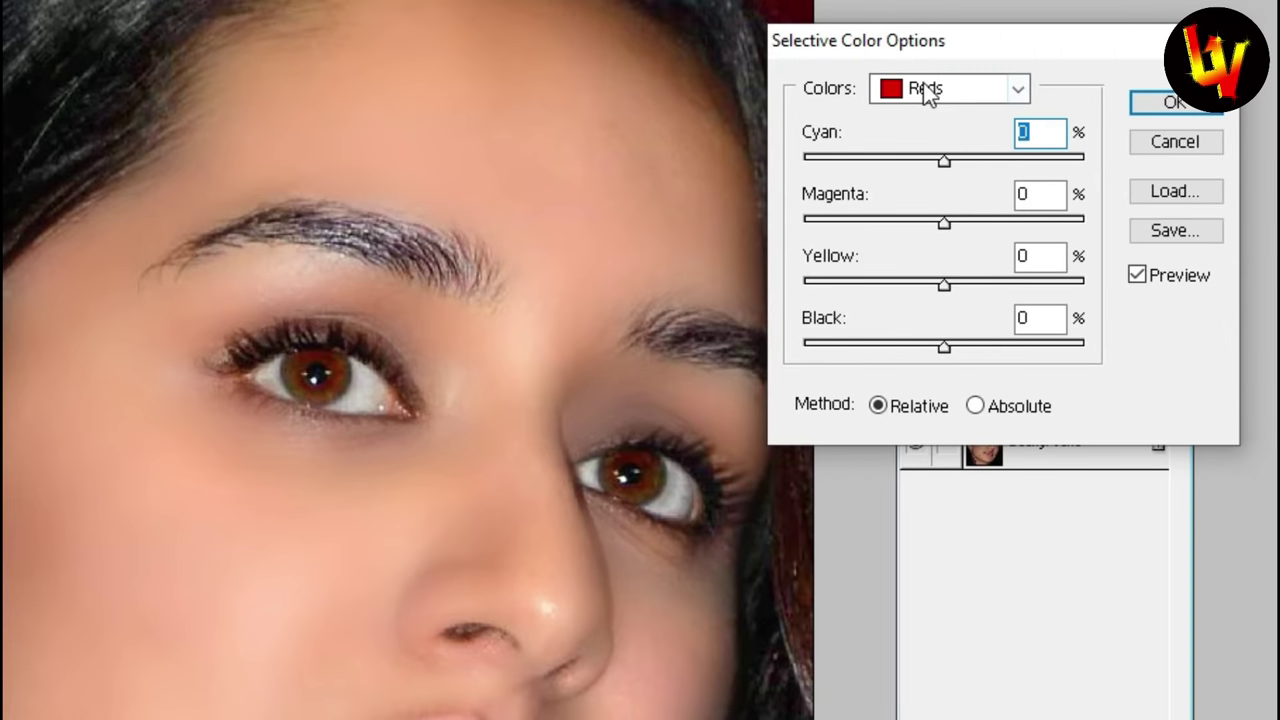
pyautogui.click(967, 88)
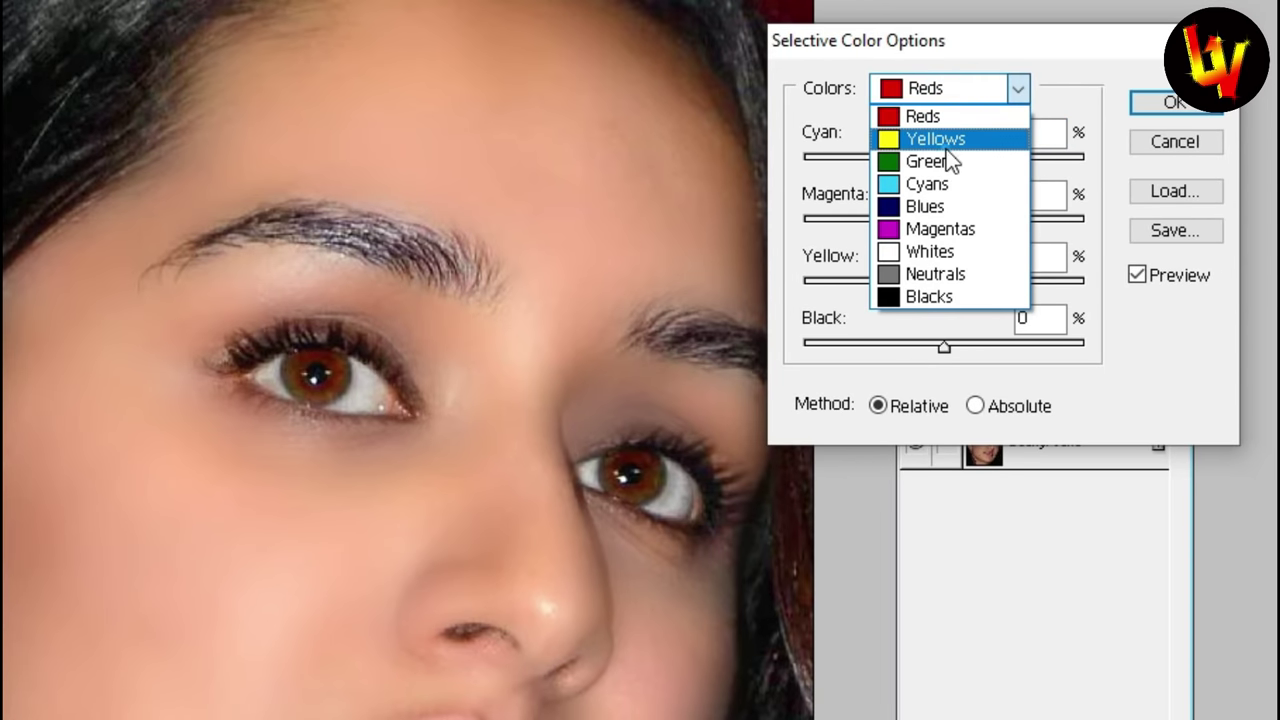
pyautogui.click(946, 145)
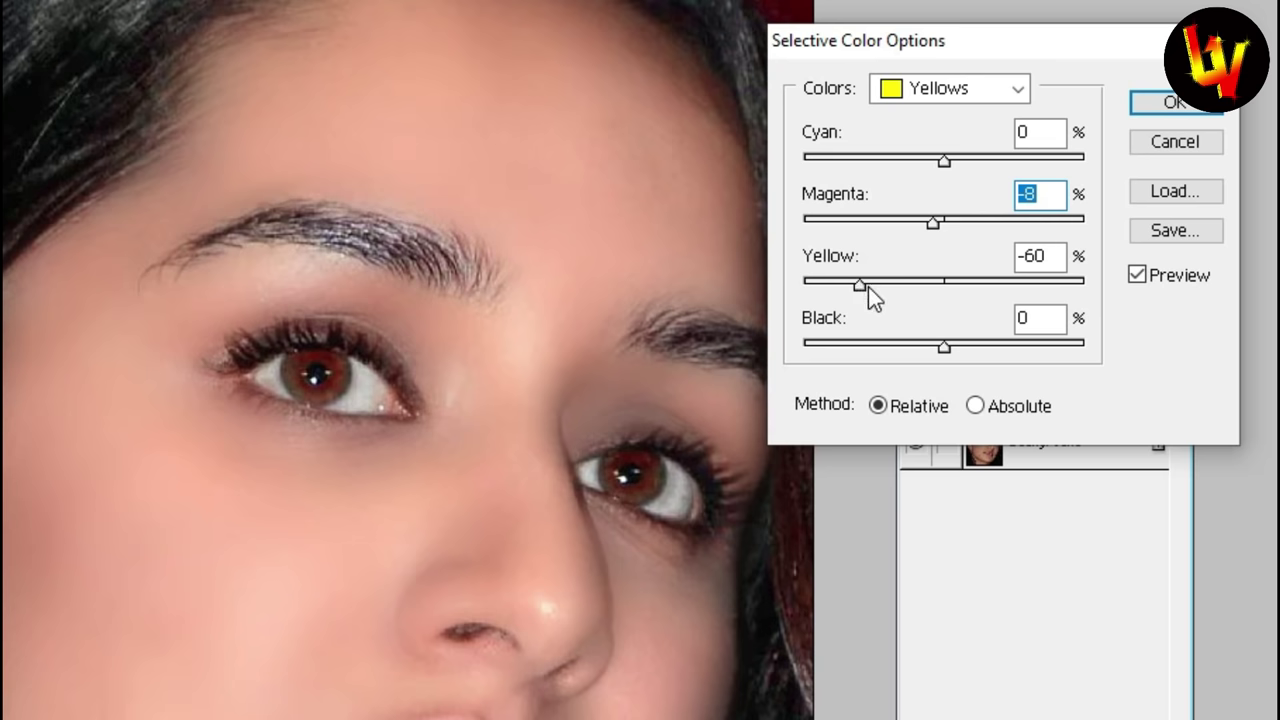
pyautogui.moveTo(868, 286); pyautogui.dragTo(873, 287)
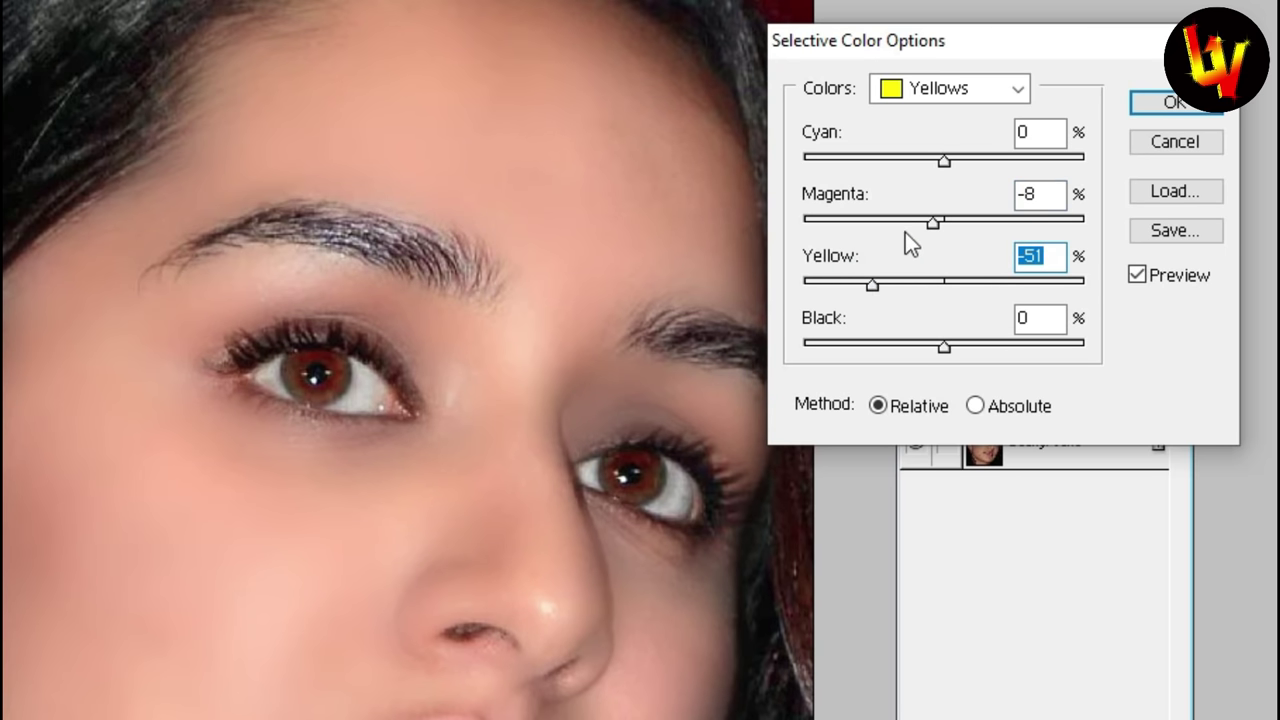
pyautogui.moveTo(937, 223); pyautogui.dragTo(944, 224)
pyautogui.moveTo(975, 162)
pyautogui.mouseDown()
pyautogui.moveTo(953, 165)
pyautogui.moveTo(1016, 162)
pyautogui.mouseUp()
pyautogui.moveTo(944, 347); pyautogui.dragTo(954, 347)
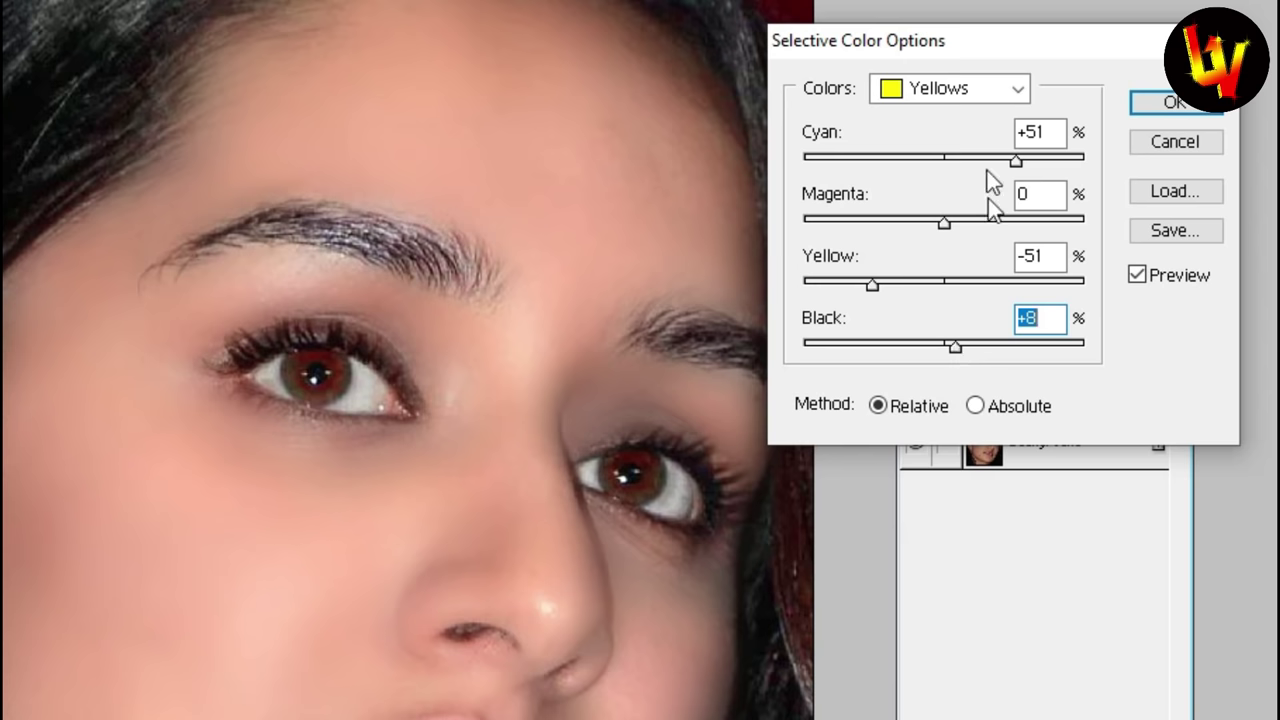
# - Set the Blacks range's Black to +4 and apply the Selective Color adjustment
pyautogui.click(1017, 90)
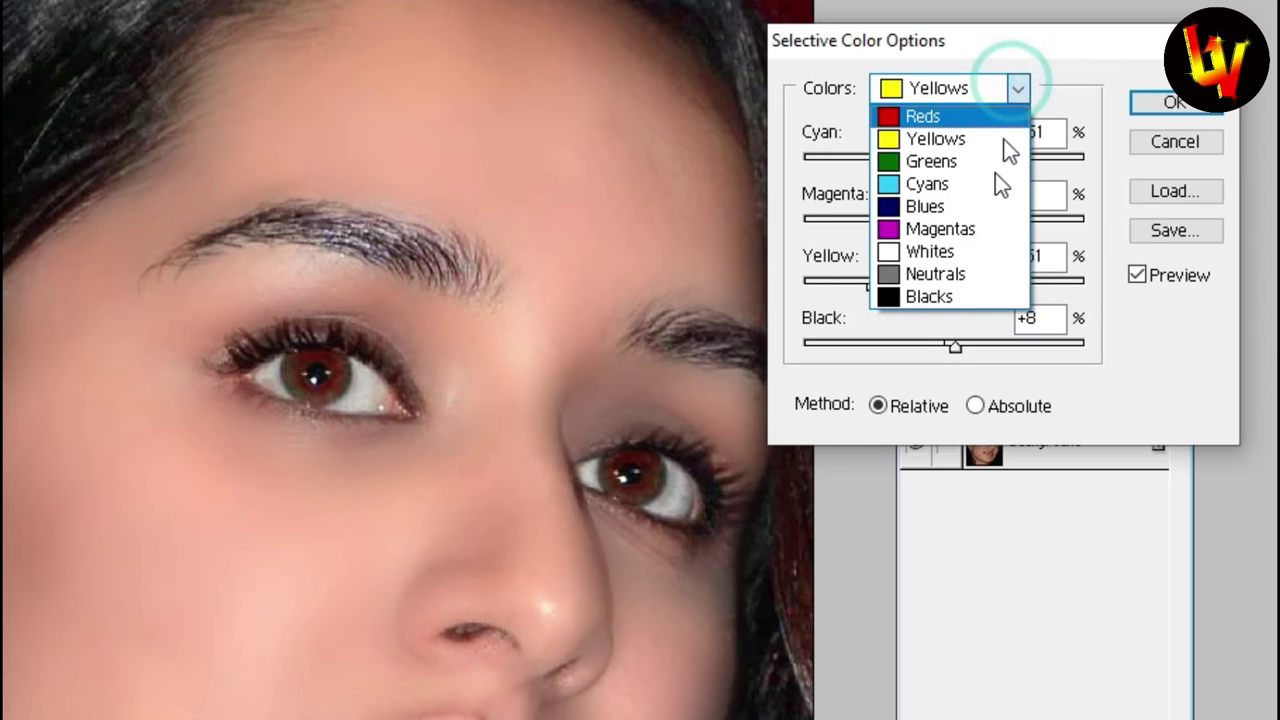
pyautogui.click(936, 294)
pyautogui.moveTo(950, 346)
pyautogui.mouseDown()
pyautogui.moveTo(930, 350)
pyautogui.moveTo(955, 352)
pyautogui.mouseUp()
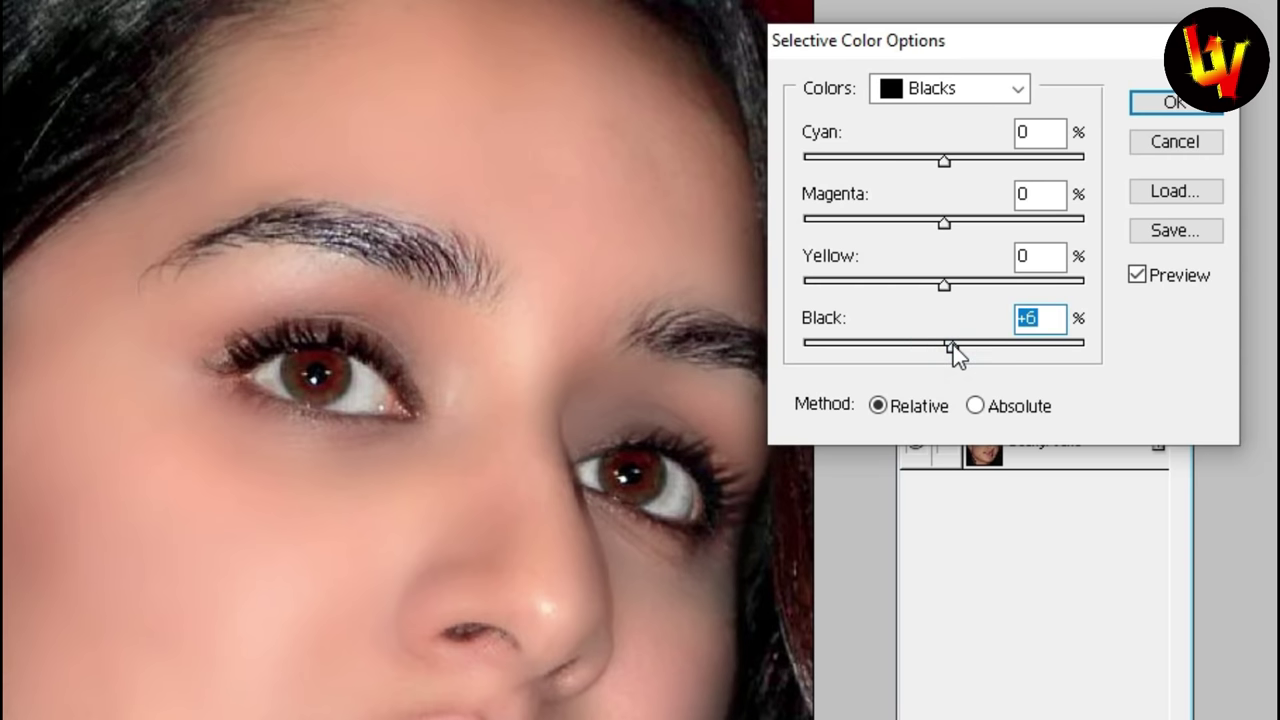
pyautogui.moveTo(951, 344); pyautogui.dragTo(948, 345)
pyautogui.click(1170, 105)
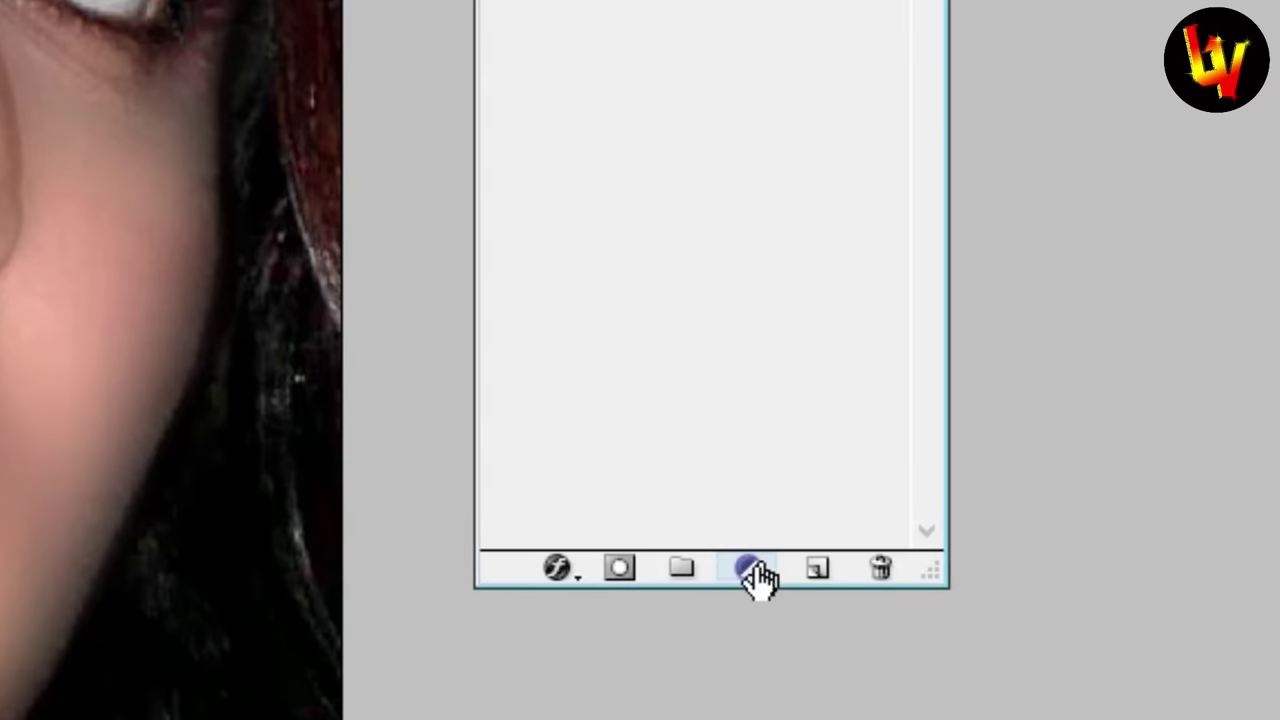
# - Add a Hue/Saturation adjustment layer raising Master saturation to +6
pyautogui.click(752, 569)
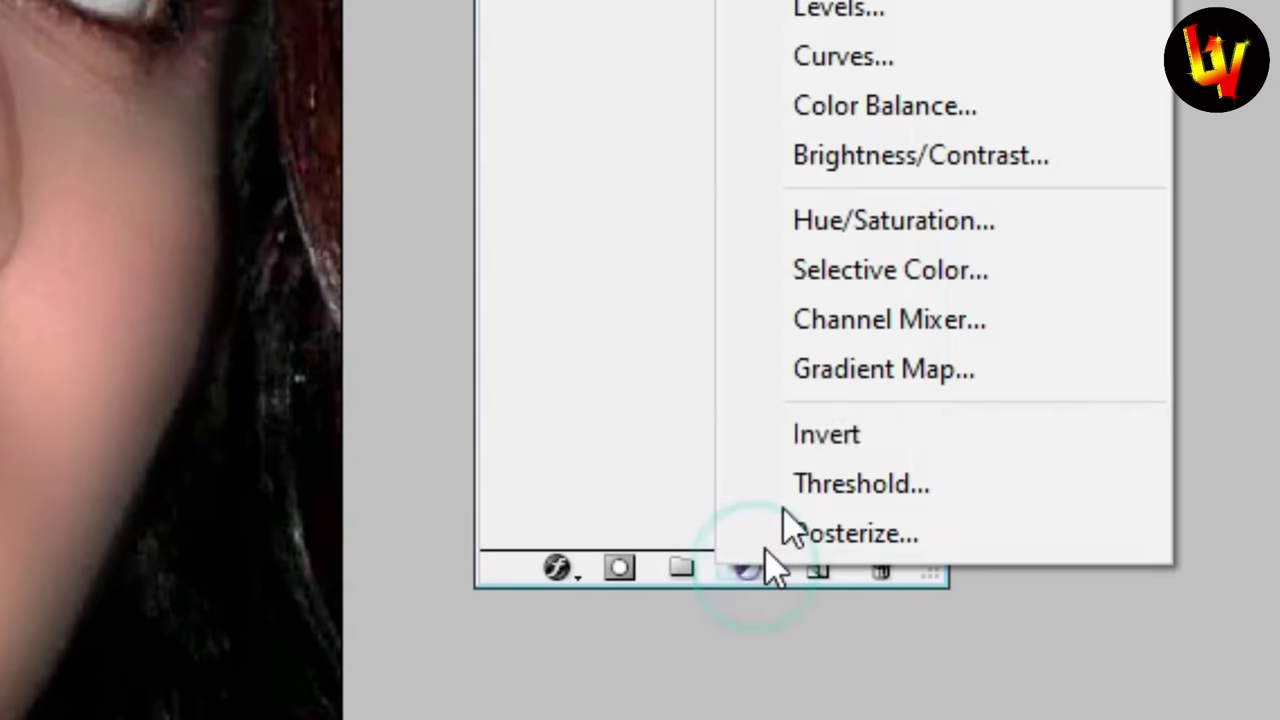
pyautogui.click(859, 245)
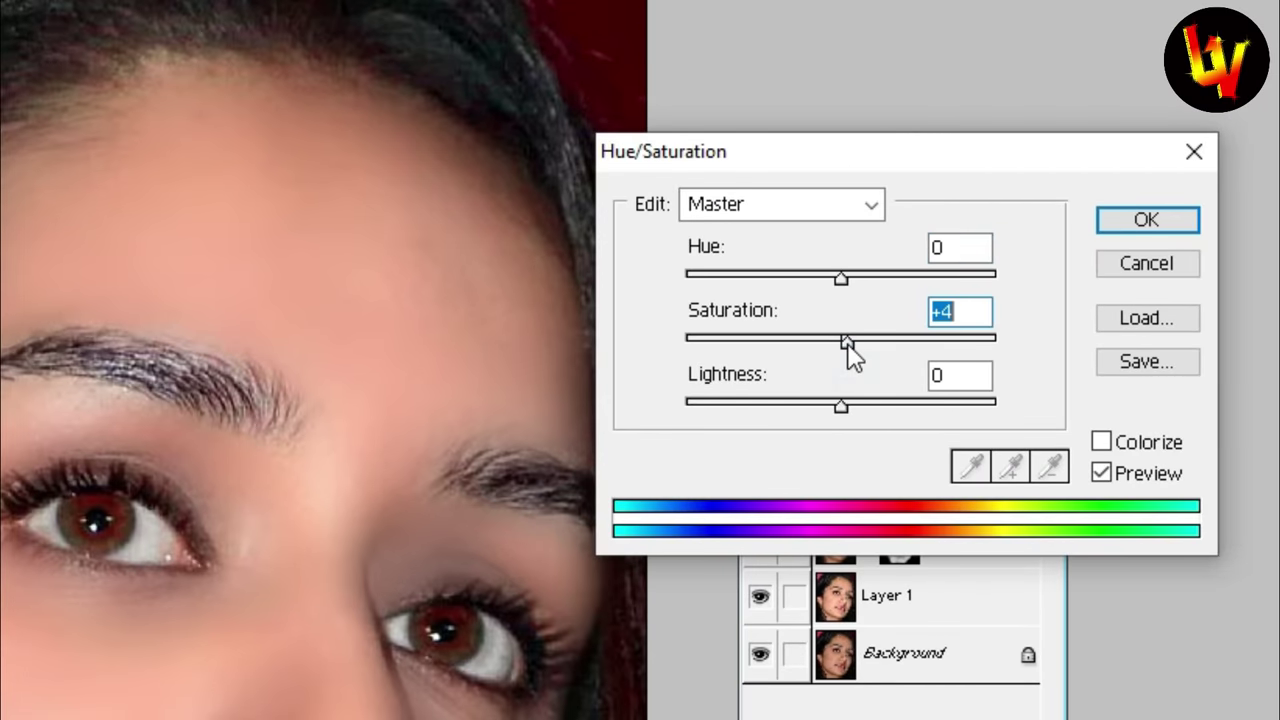
pyautogui.moveTo(848, 347); pyautogui.dragTo(849, 350)
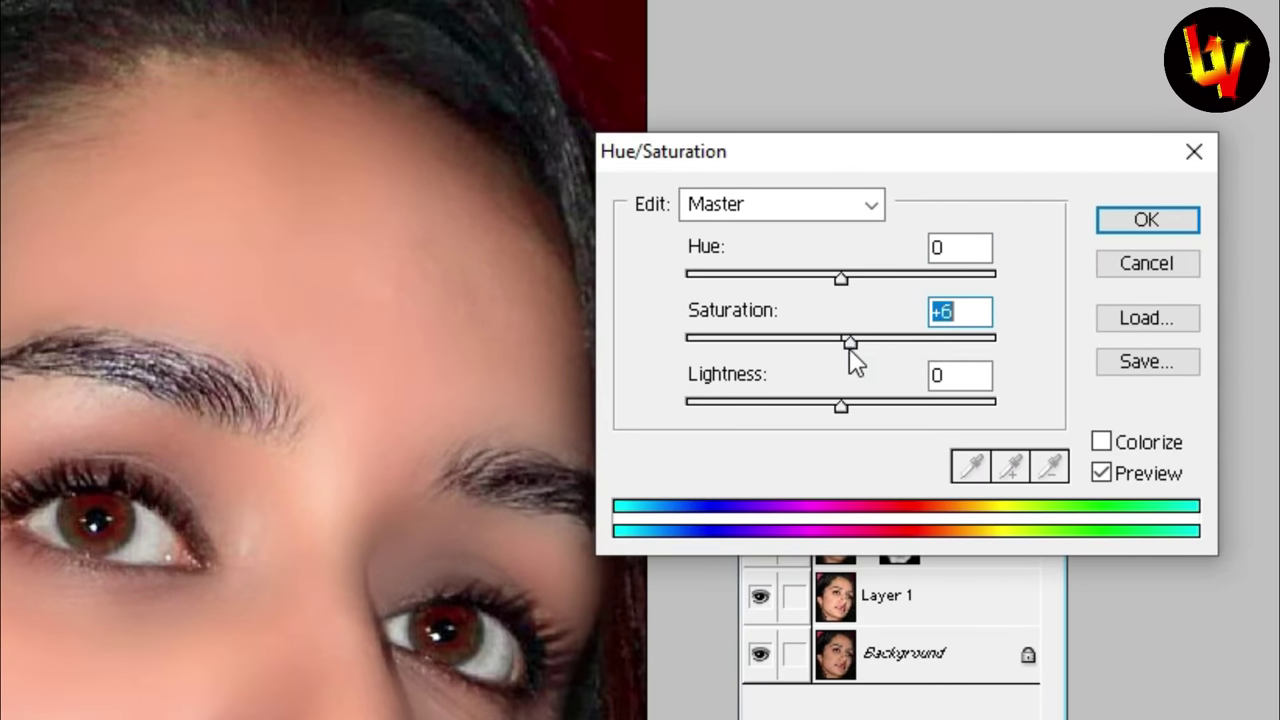
pyautogui.click(1126, 221)
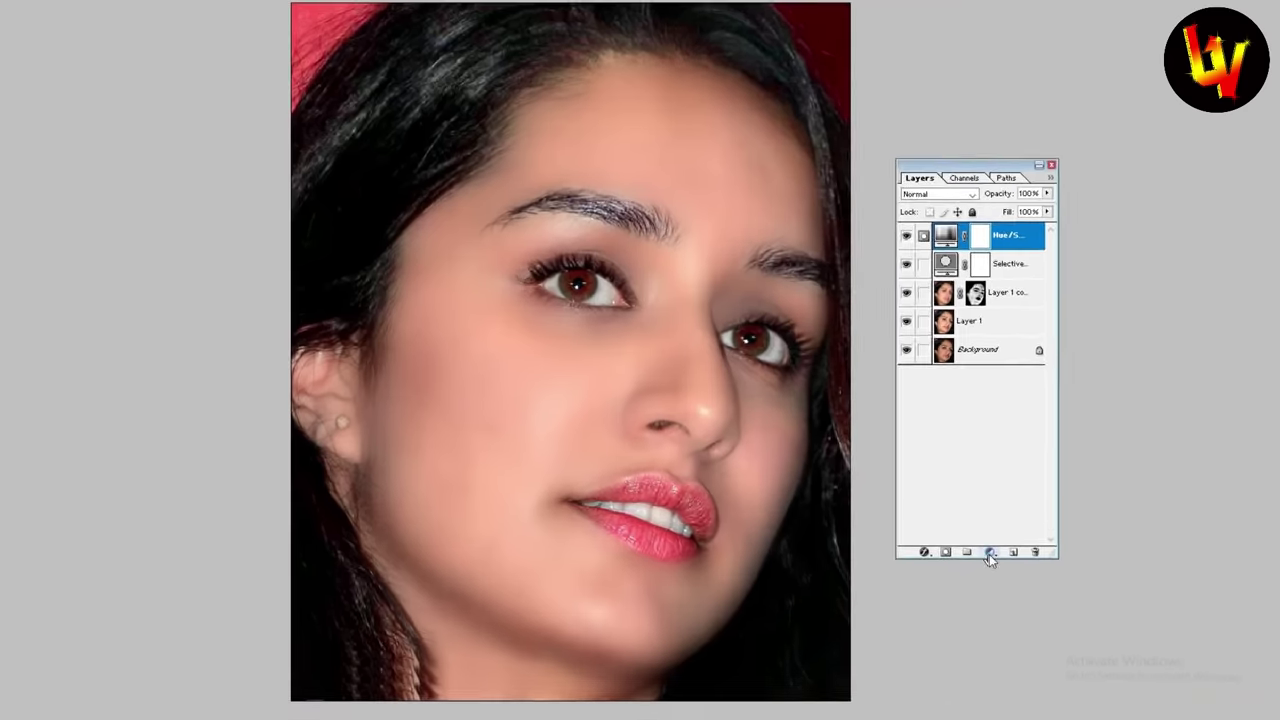
pyautogui.click(1002, 546)
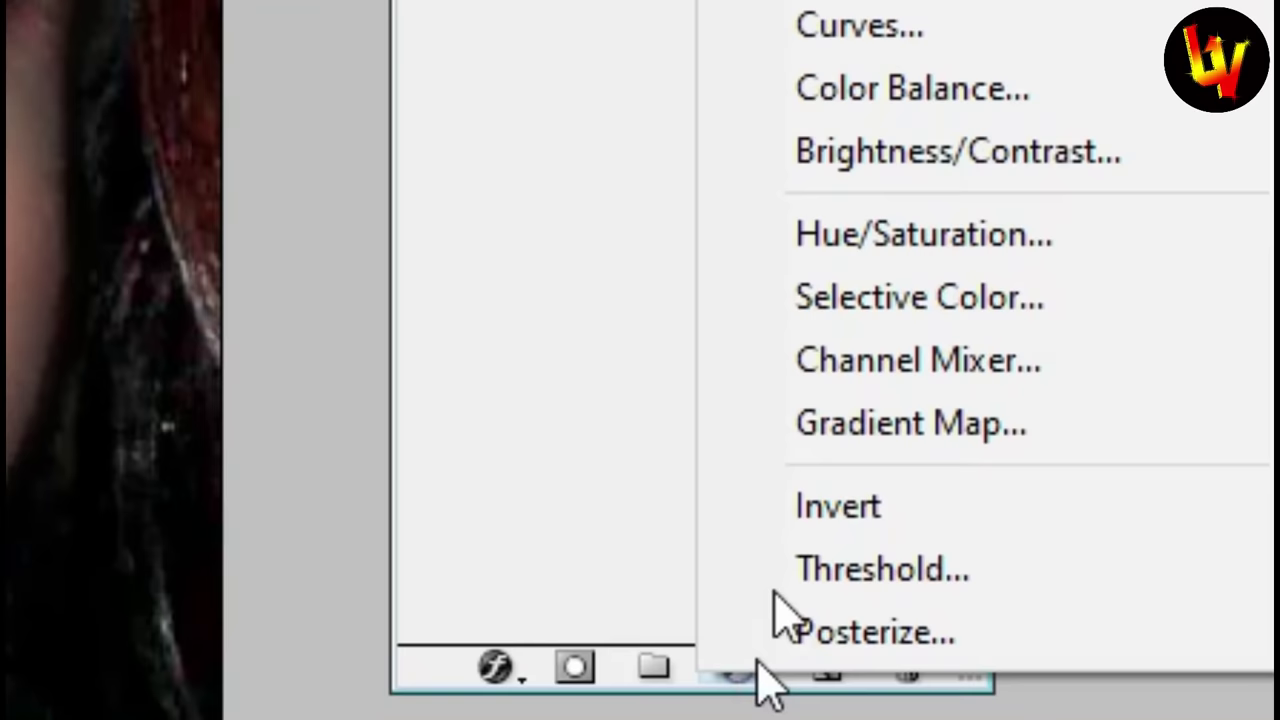
# - Add Brightness/Contrast 1 with Brightness +9 and Contrast +4
pyautogui.click(905, 168)
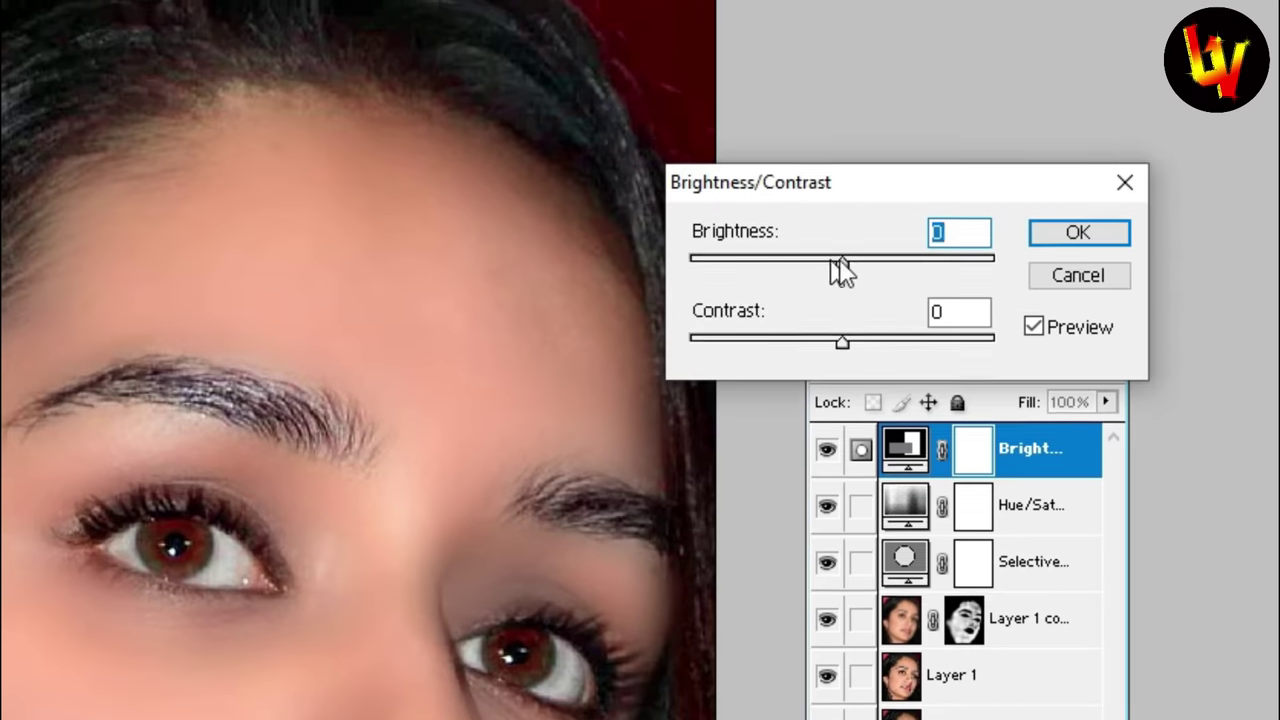
pyautogui.moveTo(855, 262); pyautogui.dragTo(854, 262)
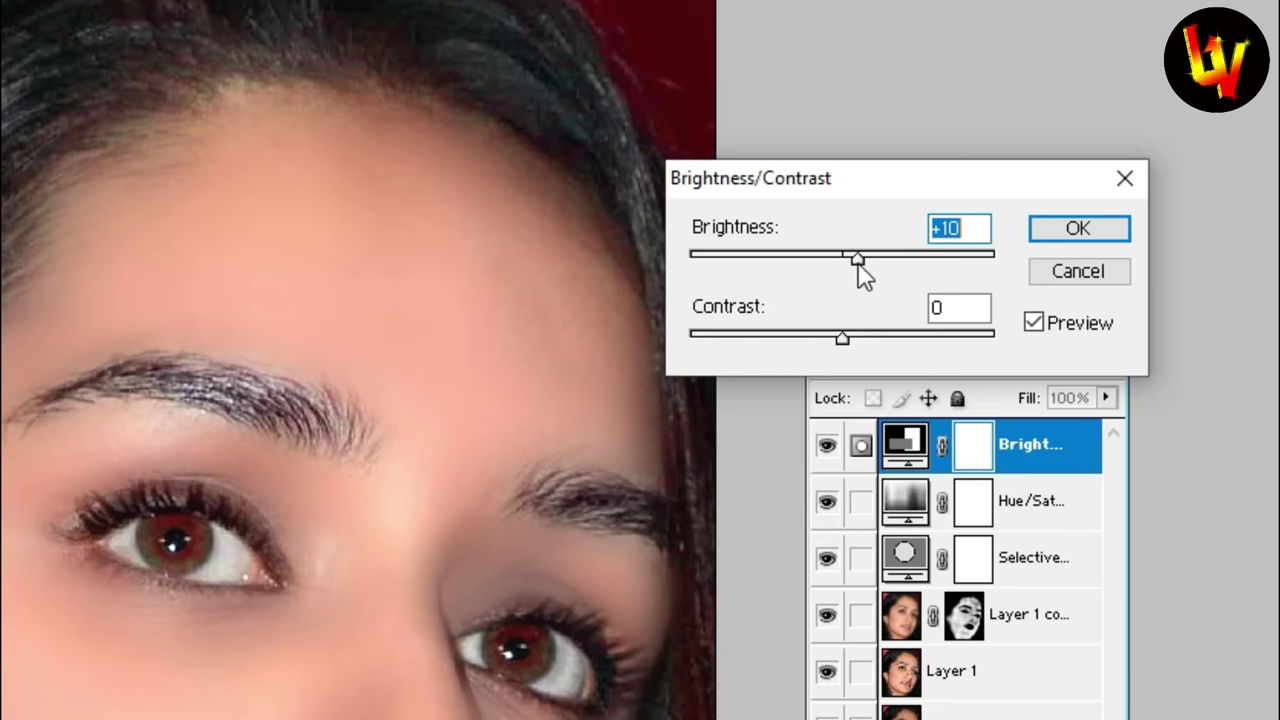
pyautogui.moveTo(841, 336); pyautogui.dragTo(851, 336)
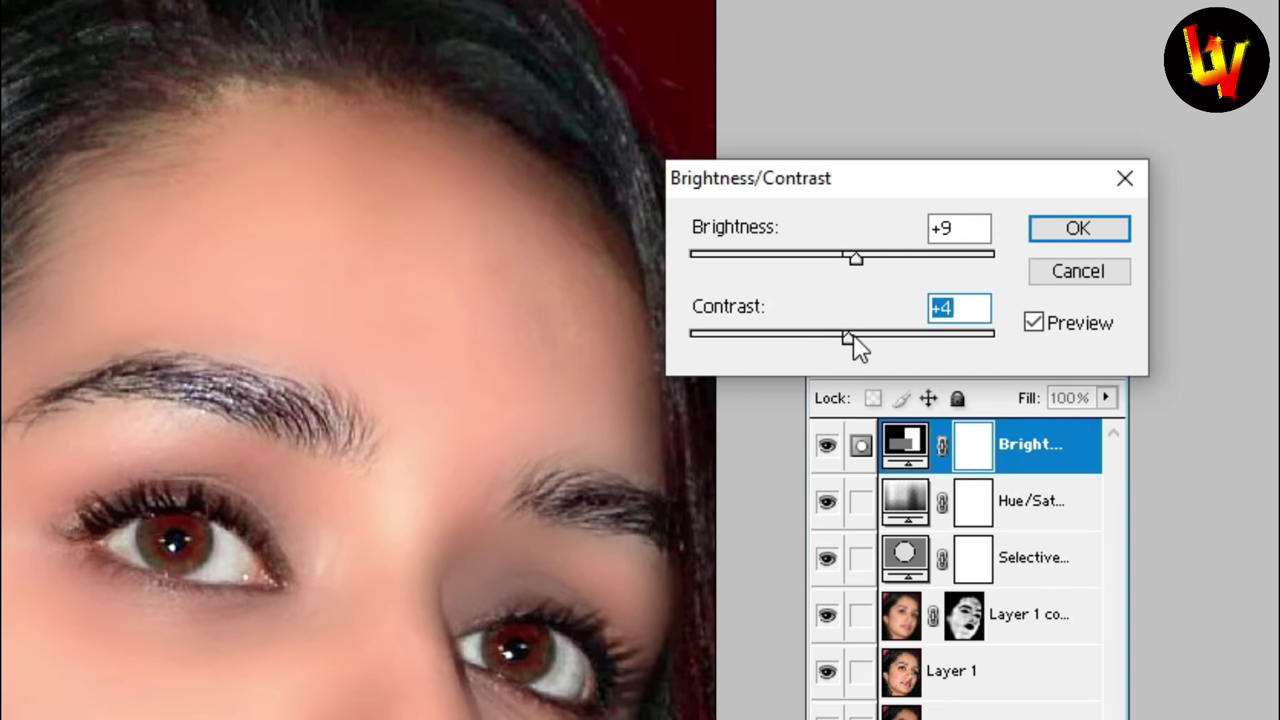
pyautogui.click(1086, 236)
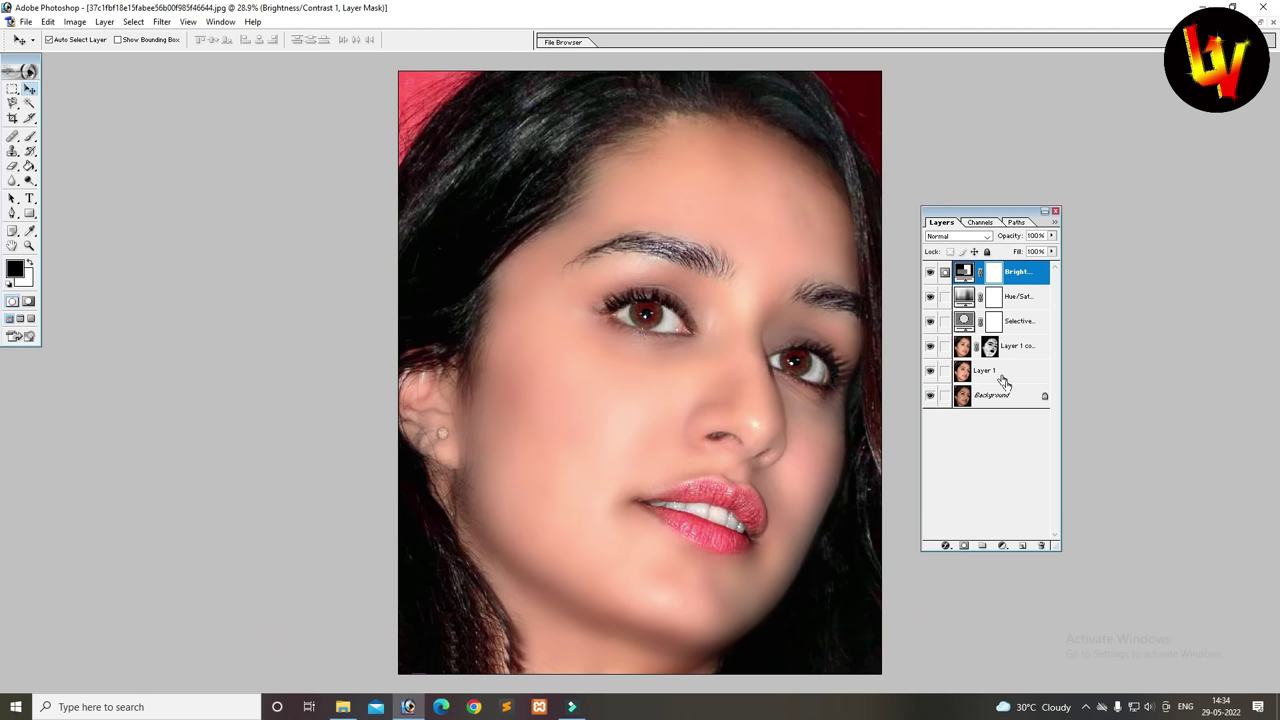
# - Stamp all visible layers into the top Brightness/Contrast 1 layer with Ctrl+Alt+Shift+E
pyautogui.click(1003, 372)
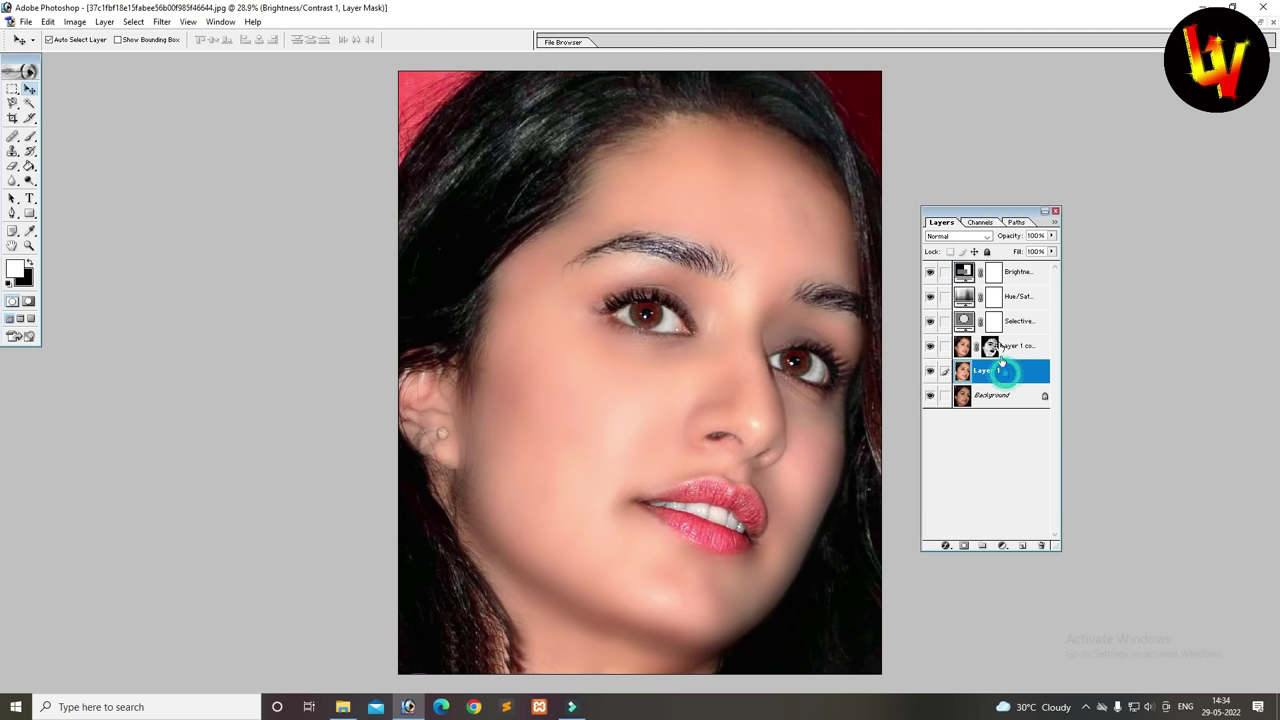
pyautogui.click(1024, 275)
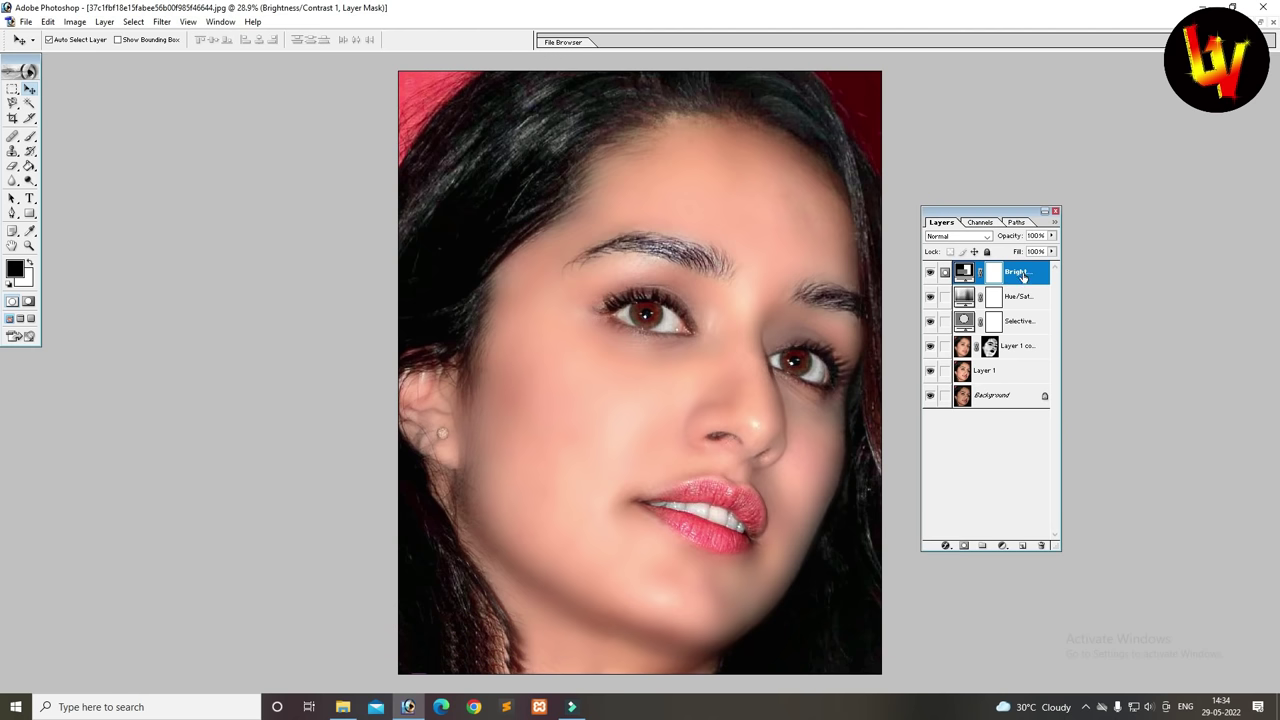
pyautogui.doubleClick(1022, 276)
pyautogui.press('Return')
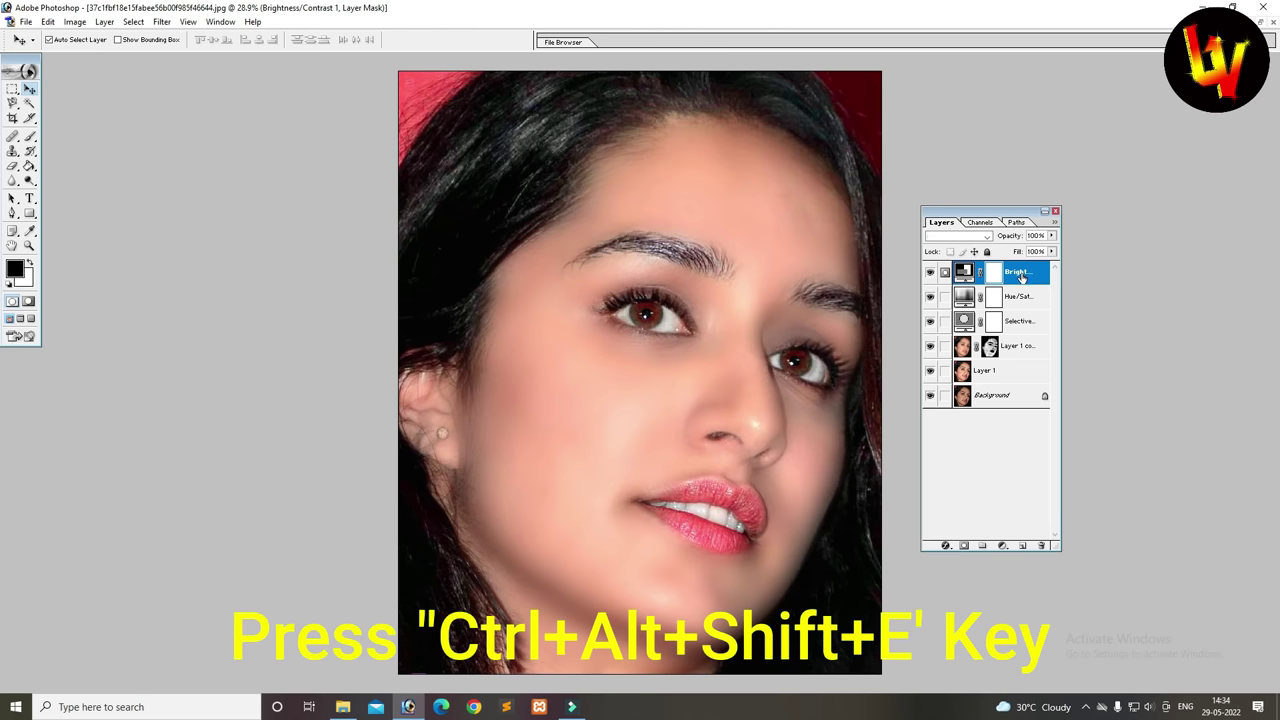
pyautogui.hotkey('ctrl', 'alt', 'shift', 'e')
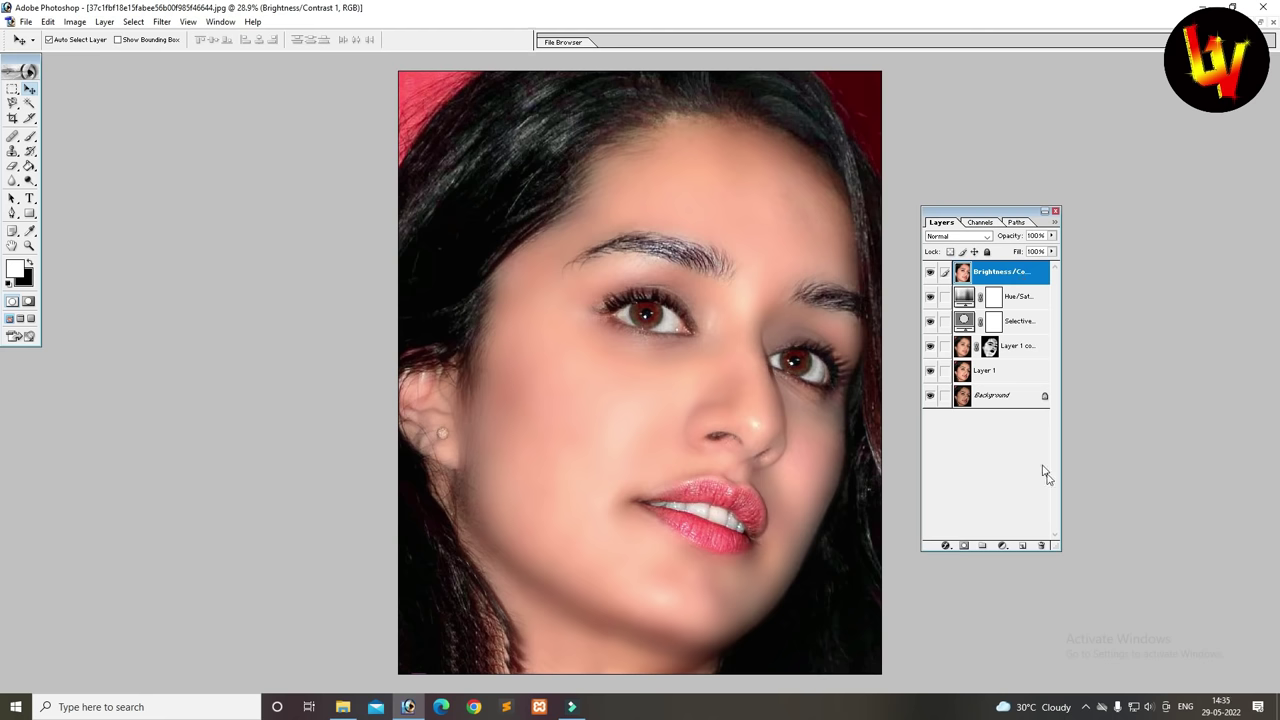
# - Add a Levels adjustment layer with input levels 6, 1.07 and 248
pyautogui.click(1003, 547)
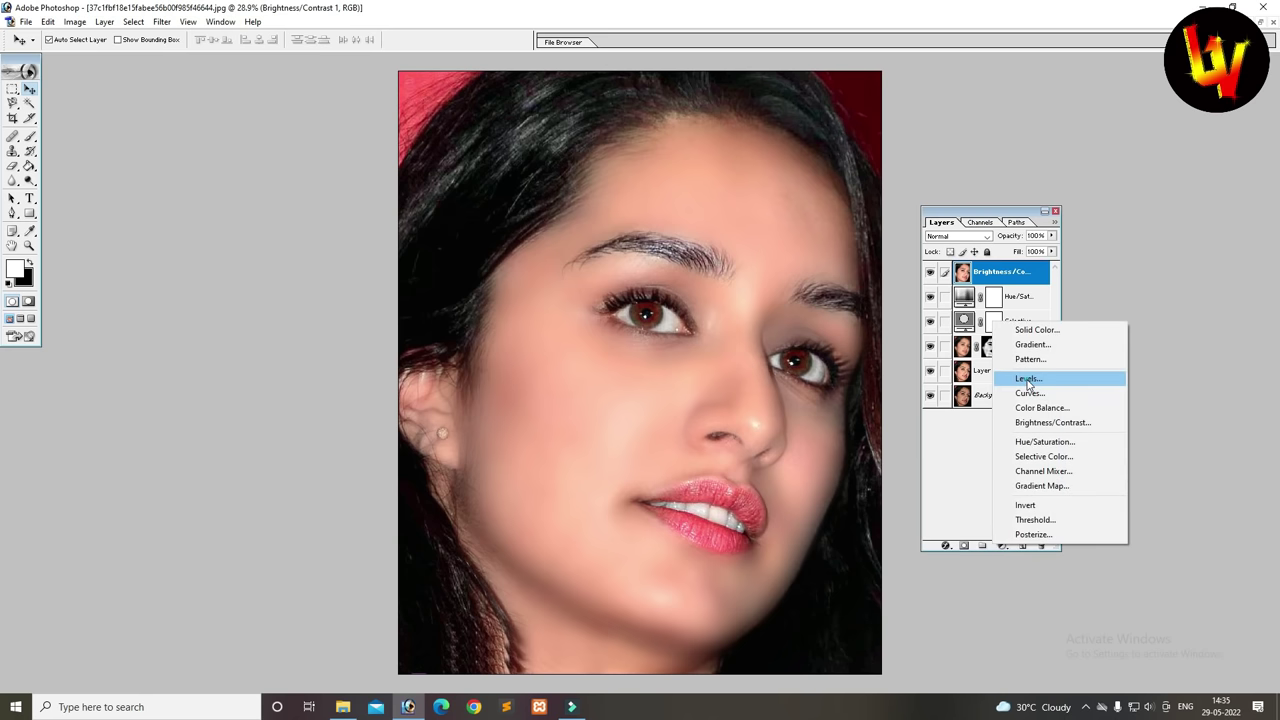
pyautogui.click(1028, 380)
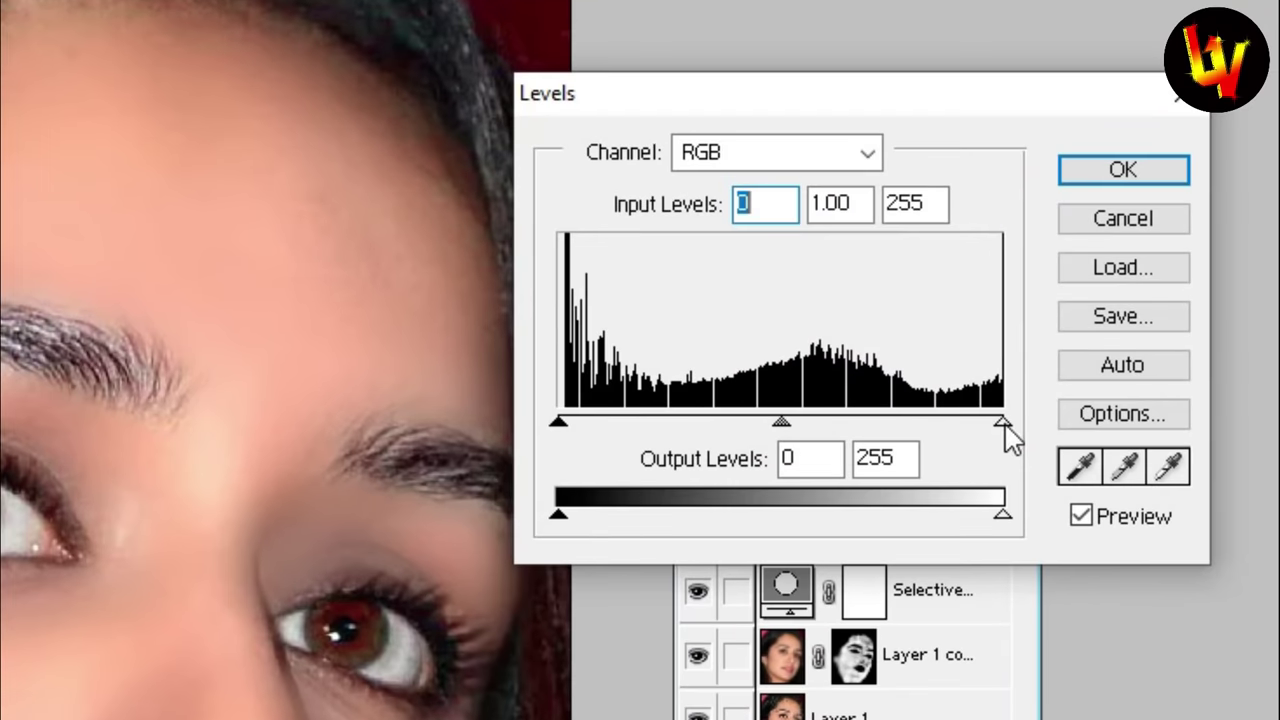
pyautogui.click(1005, 426)
pyautogui.moveTo(1003, 428); pyautogui.dragTo(991, 428)
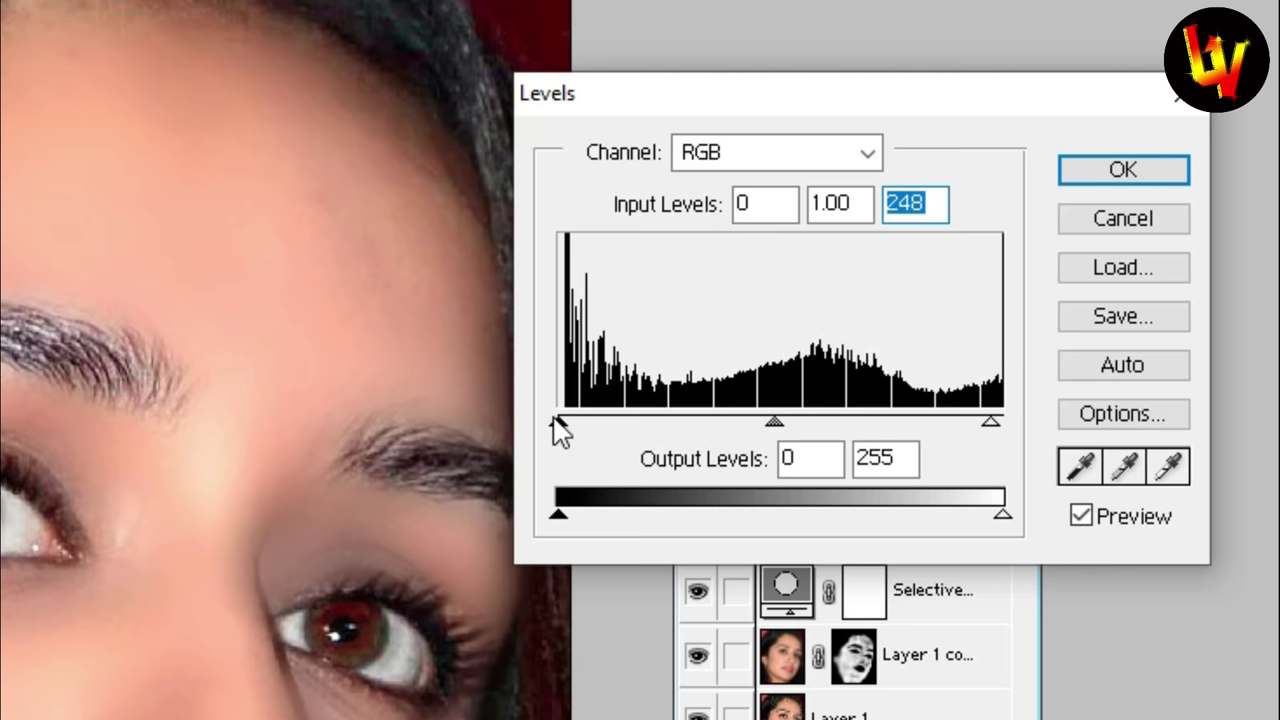
pyautogui.moveTo(559, 427); pyautogui.dragTo(575, 437)
pyautogui.click(570, 425)
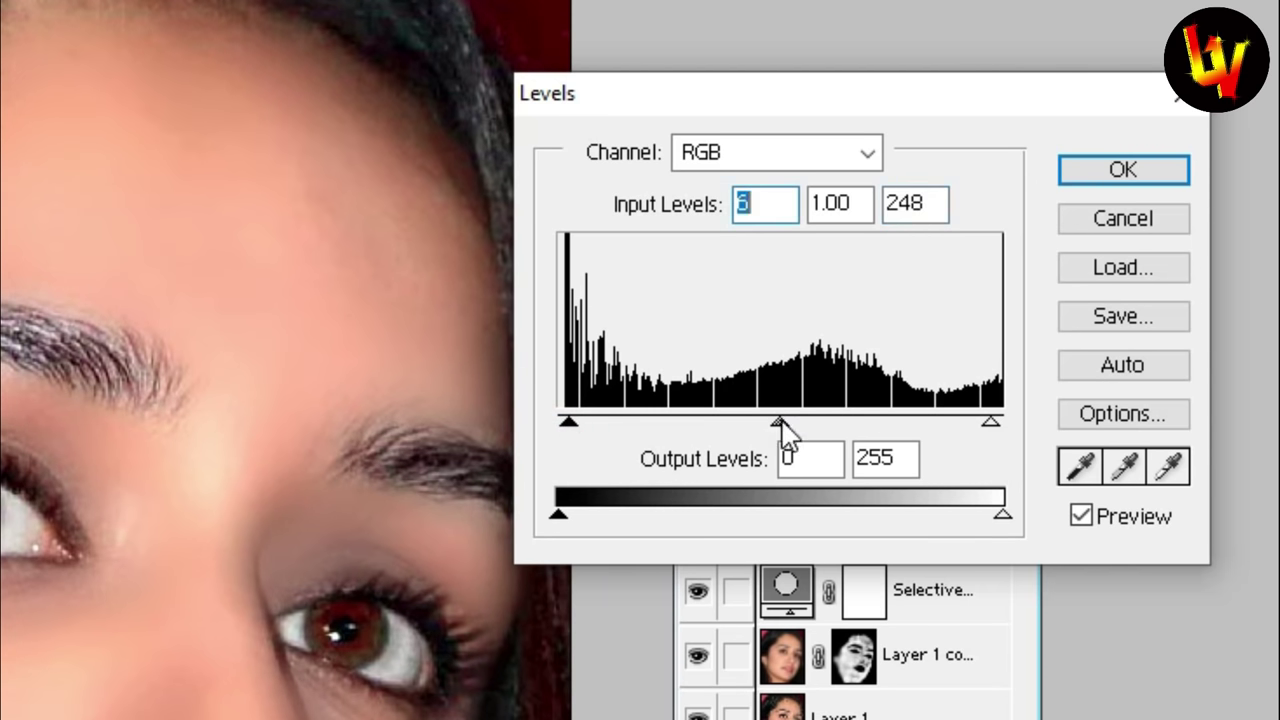
pyautogui.moveTo(780, 422); pyautogui.dragTo(768, 422)
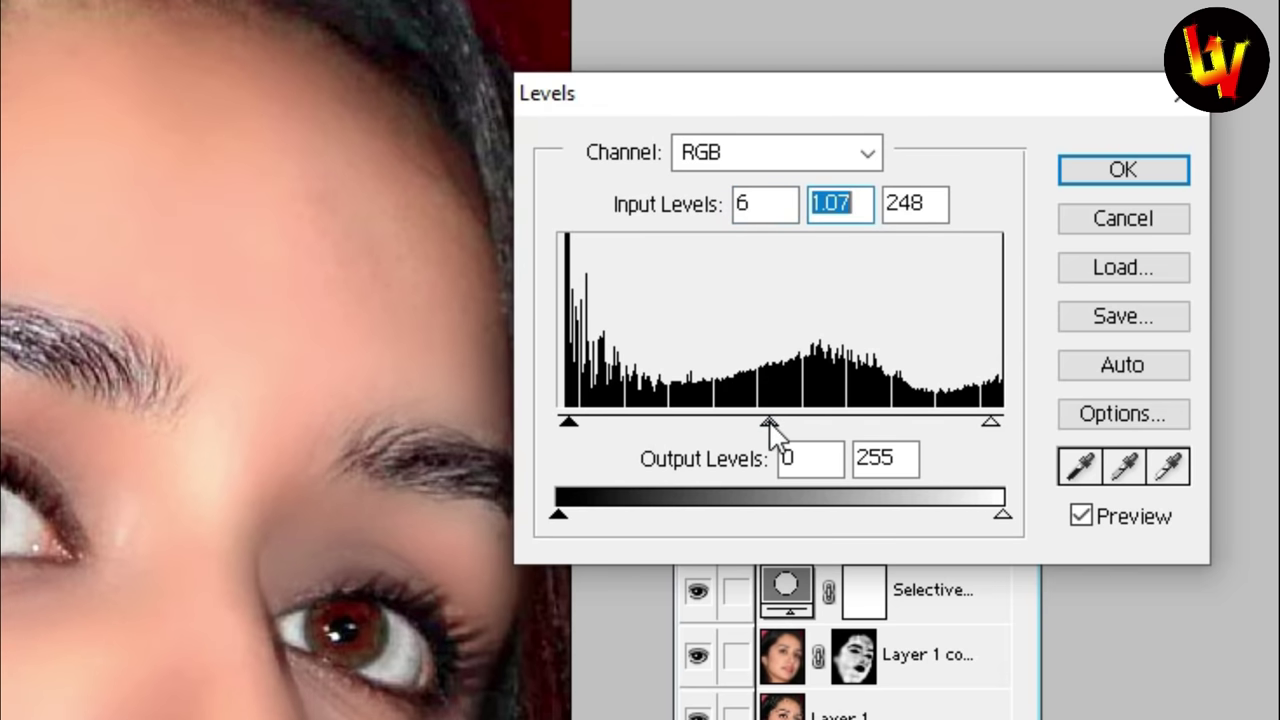
pyautogui.click(1142, 169)
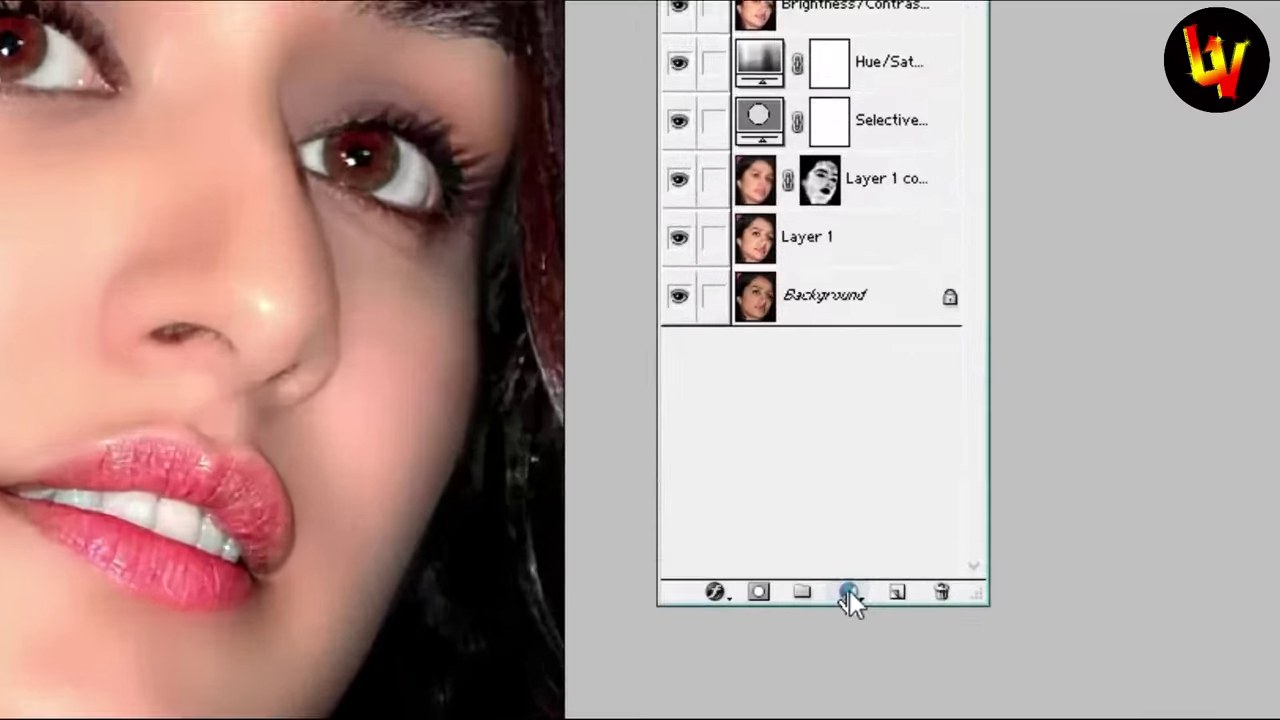
# - Add a Curves adjustment layer, lifting the RGB midpoint from input 130 to output 134
pyautogui.click(849, 592)
pyautogui.click(851, 110)
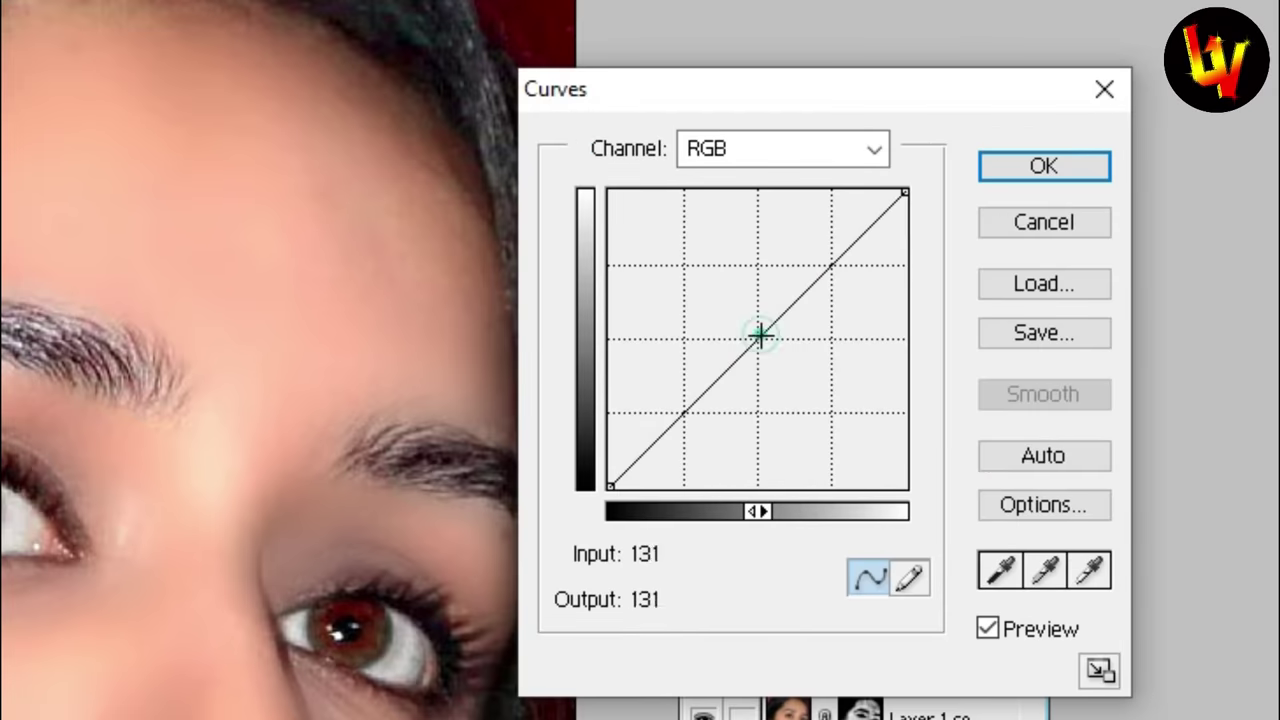
pyautogui.moveTo(760, 334); pyautogui.dragTo(759, 330)
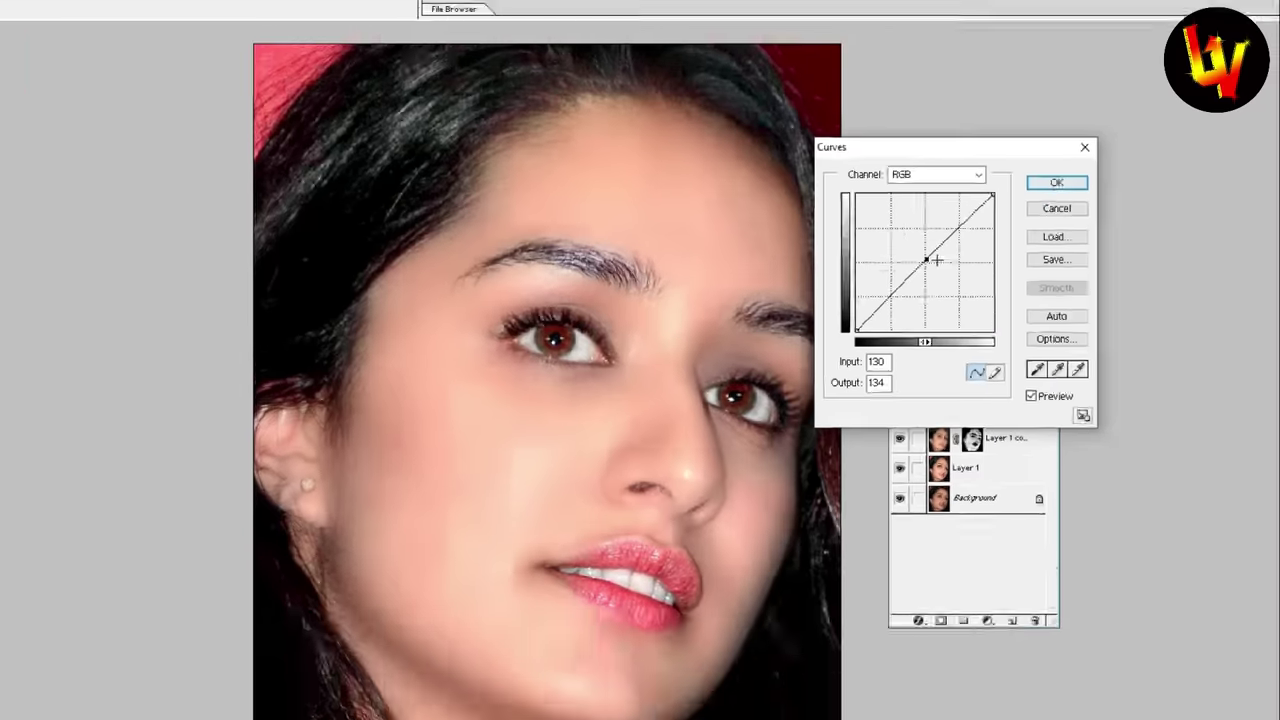
pyautogui.click(1033, 176)
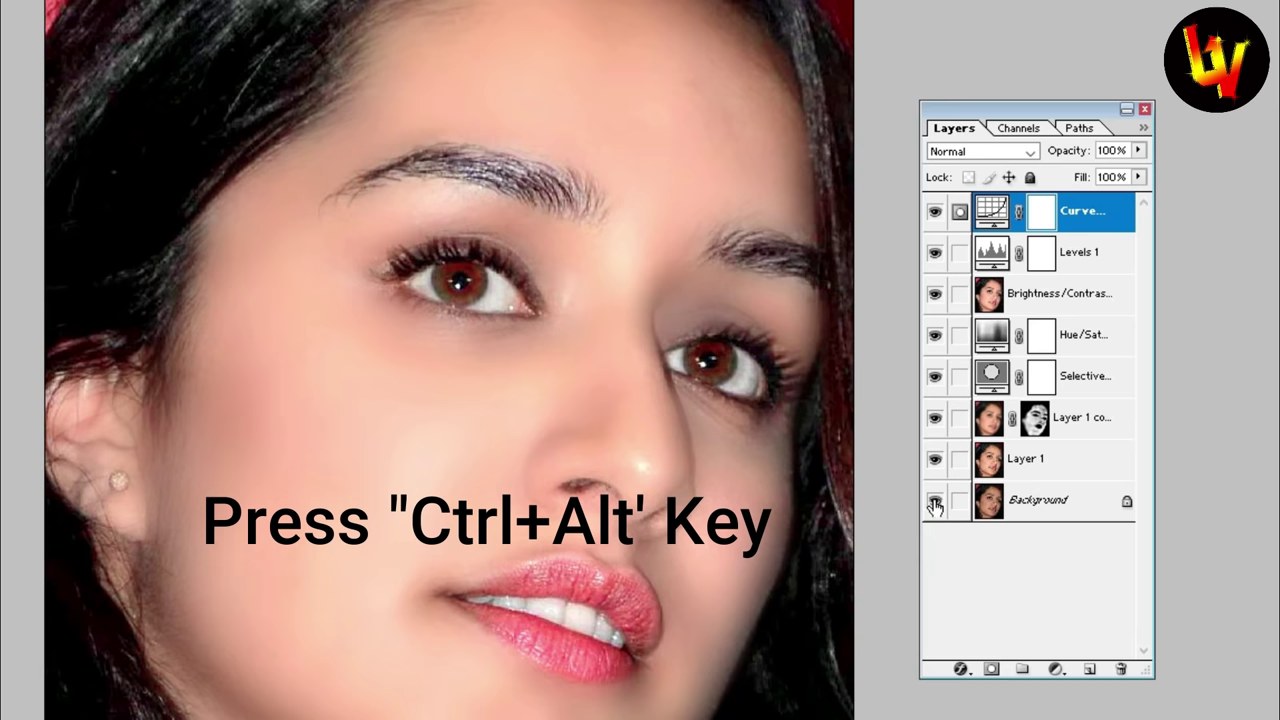
pyautogui.keyDown('ctrl'); pyautogui.keyDown('alt'); pyautogui.click(934, 503); pyautogui.keyUp('alt'); pyautogui.keyUp('ctrl')
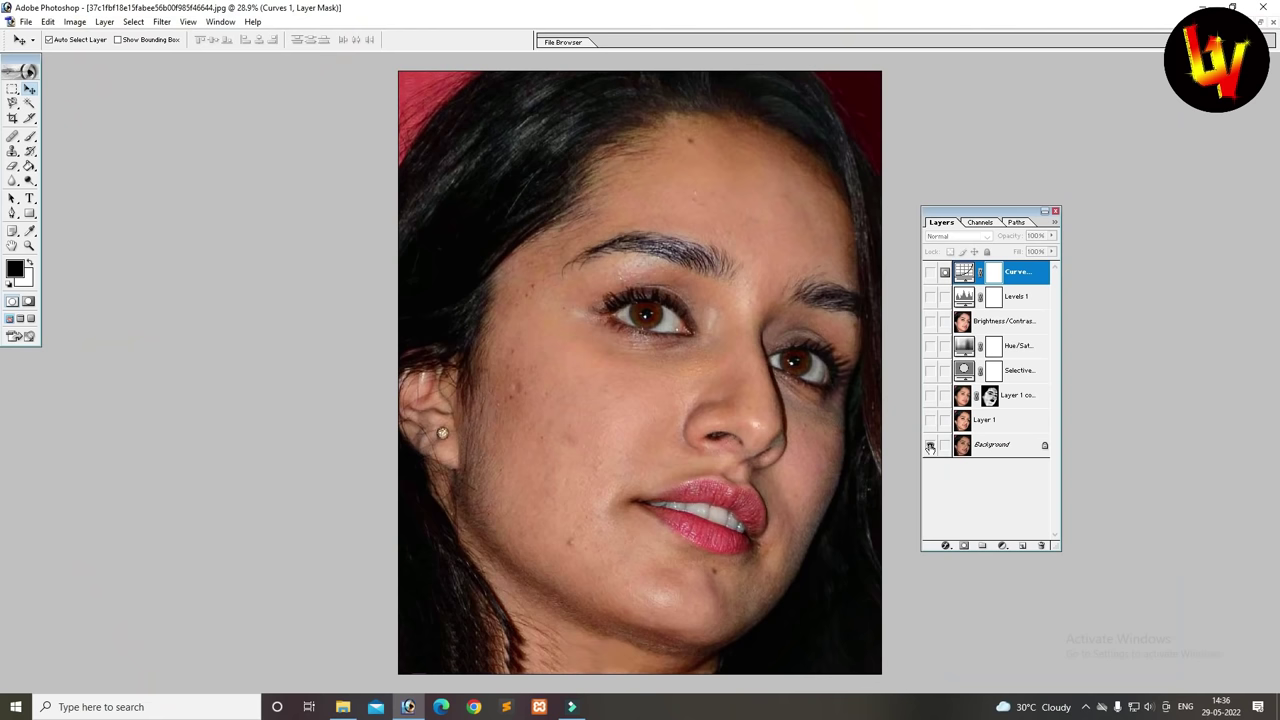
pyautogui.keyDown('alt'); pyautogui.click(930, 447); pyautogui.keyUp('alt')
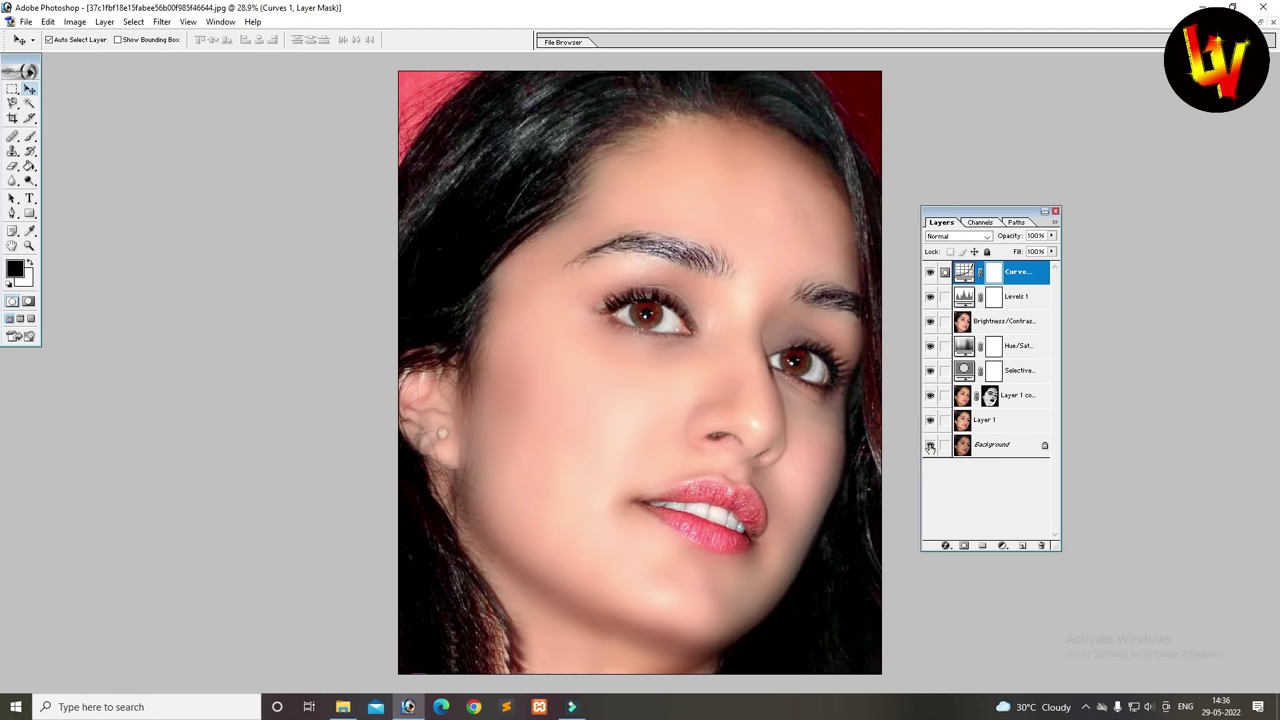